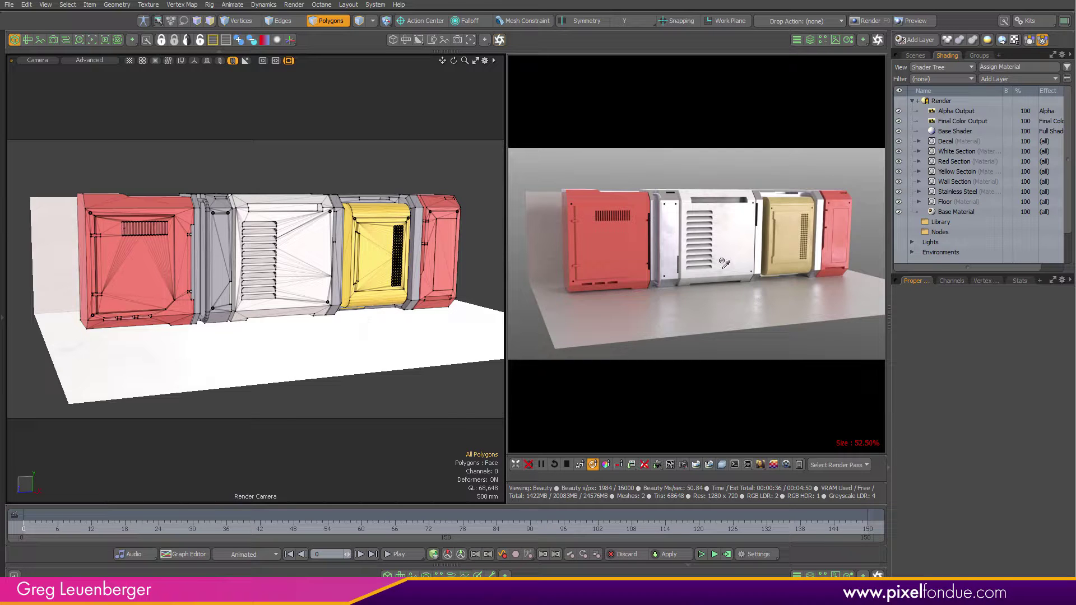
pyautogui.keyDown('alt'); pyautogui.moveTo(229, 312); pyautogui.dragTo(283, 310); pyautogui.keyUp('alt')
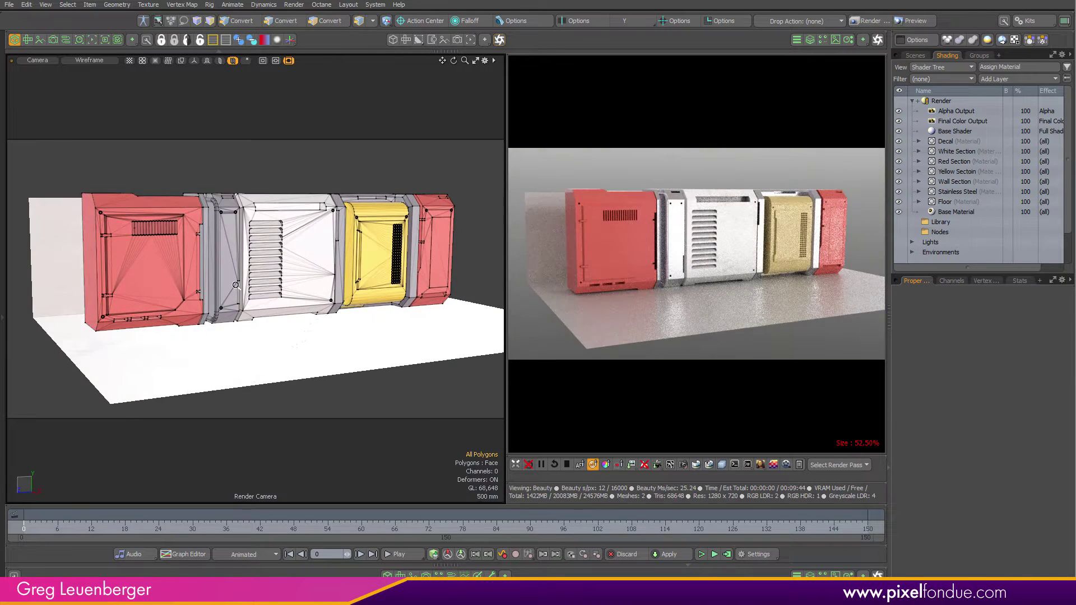
pyautogui.scroll(3, 283, 310)
pyautogui.keyDown('alt'); pyautogui.keyDown('shift'); pyautogui.moveTo(215, 241); pyautogui.dragTo(387, 313); pyautogui.keyUp('shift'); pyautogui.keyUp('alt')
pyautogui.scroll(-1, 318, 269)
pyautogui.keyDown('ctrl'); pyautogui.keyDown('alt'); pyautogui.moveTo(251, 274); pyautogui.dragTo(356, 312); pyautogui.keyUp('alt'); pyautogui.keyUp('ctrl')
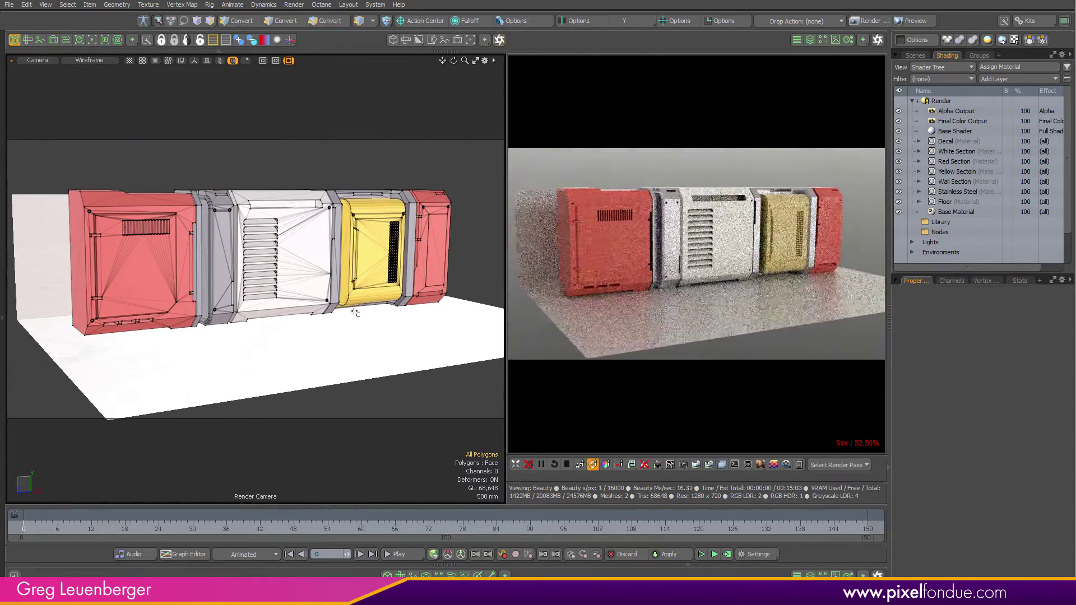
# Bring up the list of image clips and preview the Biohazard and Medkit decal images at larger size
pyautogui.click(834, 40)
pyautogui.doubleClick(804, 211)
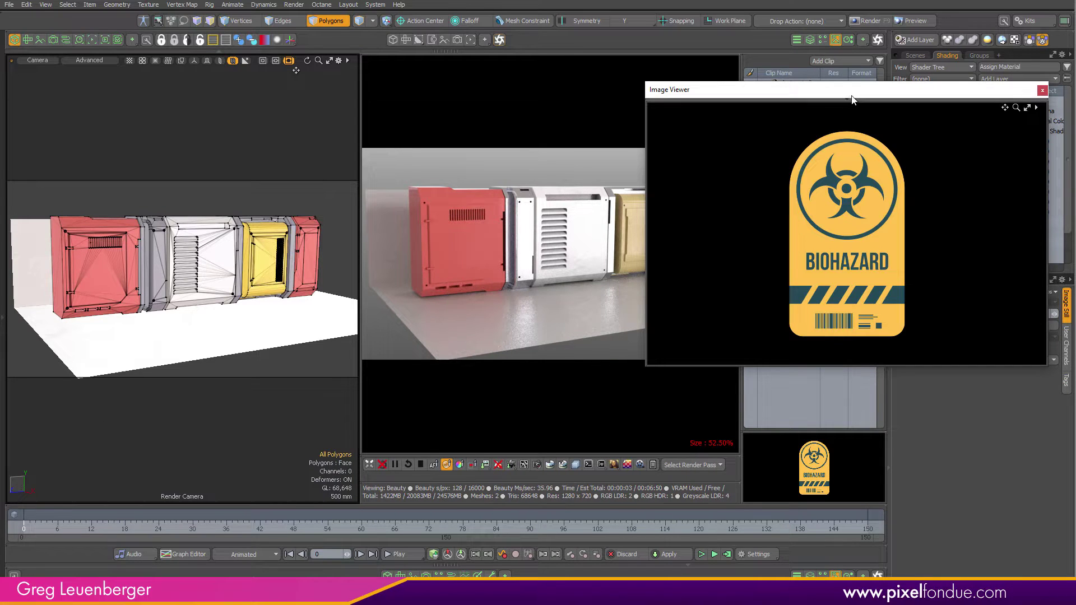
pyautogui.moveTo(854, 90); pyautogui.dragTo(528, 142)
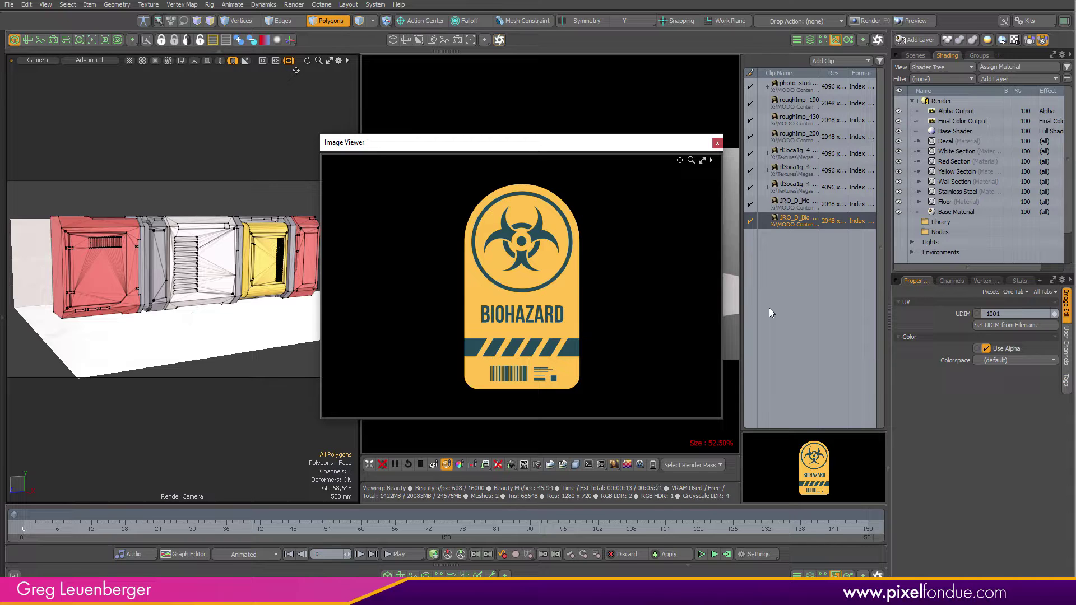
pyautogui.click(717, 143)
pyautogui.doubleClick(798, 203)
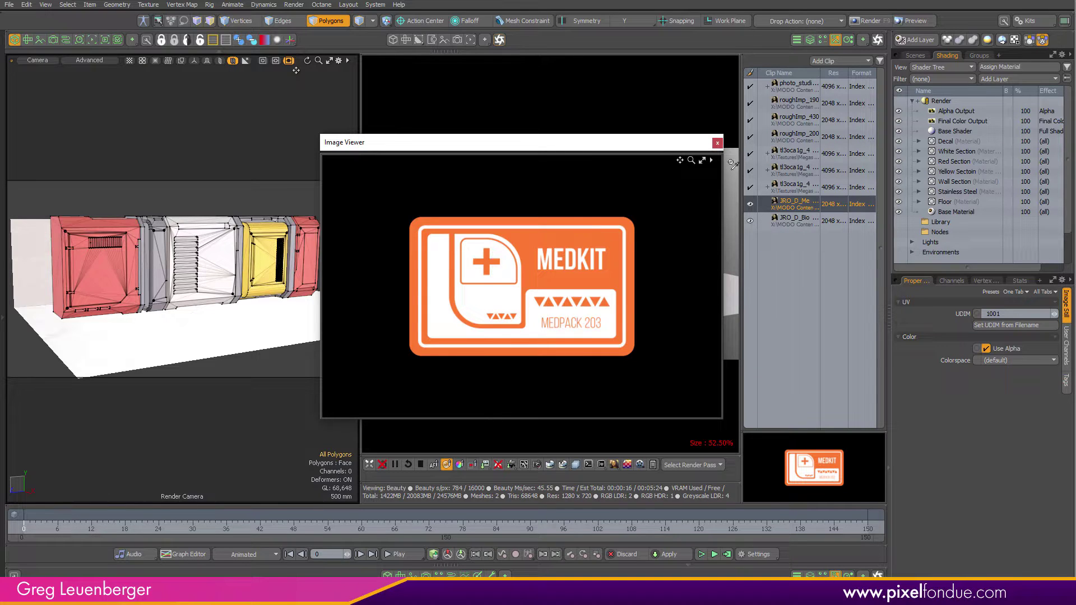
pyautogui.click(717, 143)
pyautogui.click(804, 226)
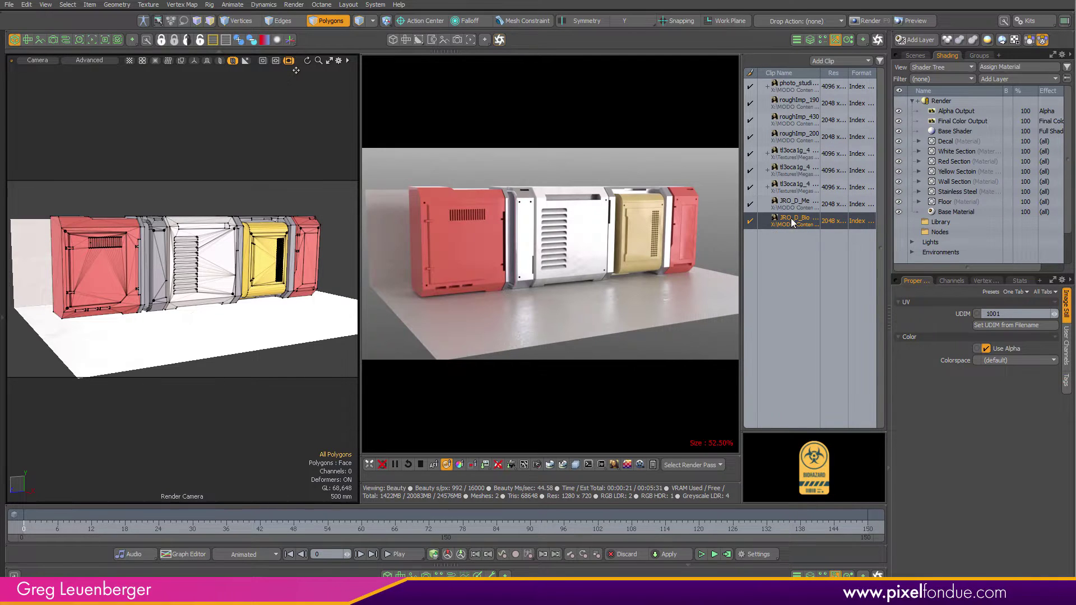
pyautogui.click(783, 263)
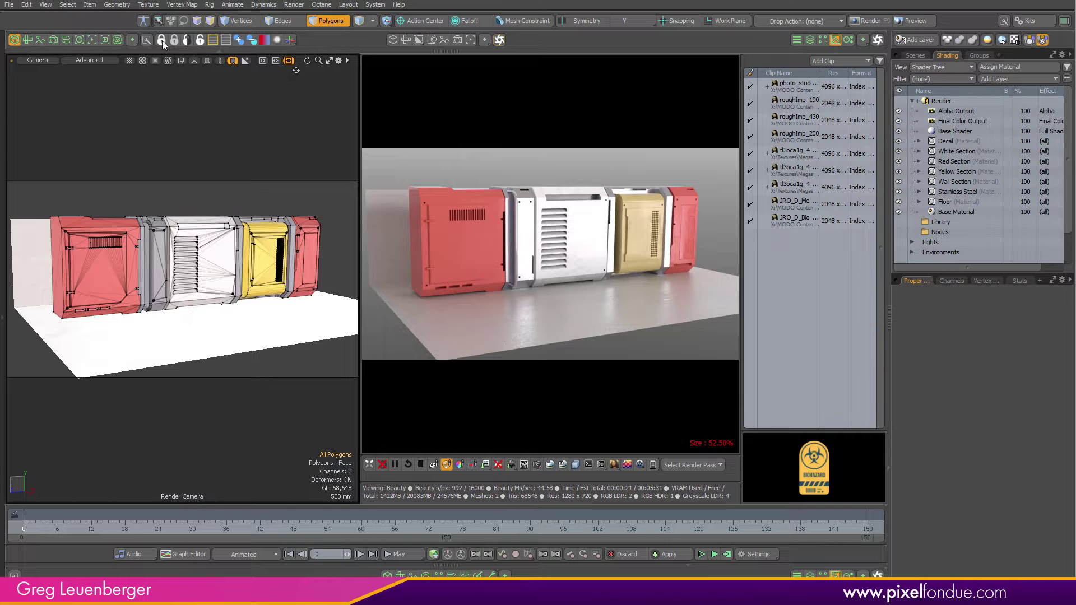
# Display the Octane material node network of the Red Section in the schematic
pyautogui.click(66, 40)
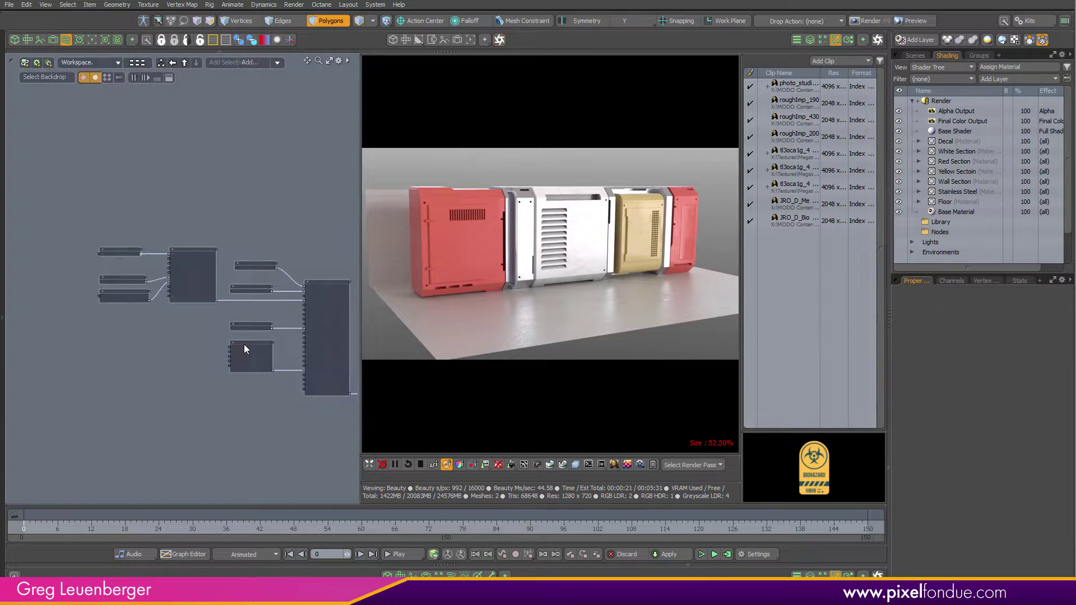
pyautogui.keyDown('alt'); pyautogui.moveTo(298, 374); pyautogui.dragTo(213, 349); pyautogui.keyUp('alt')
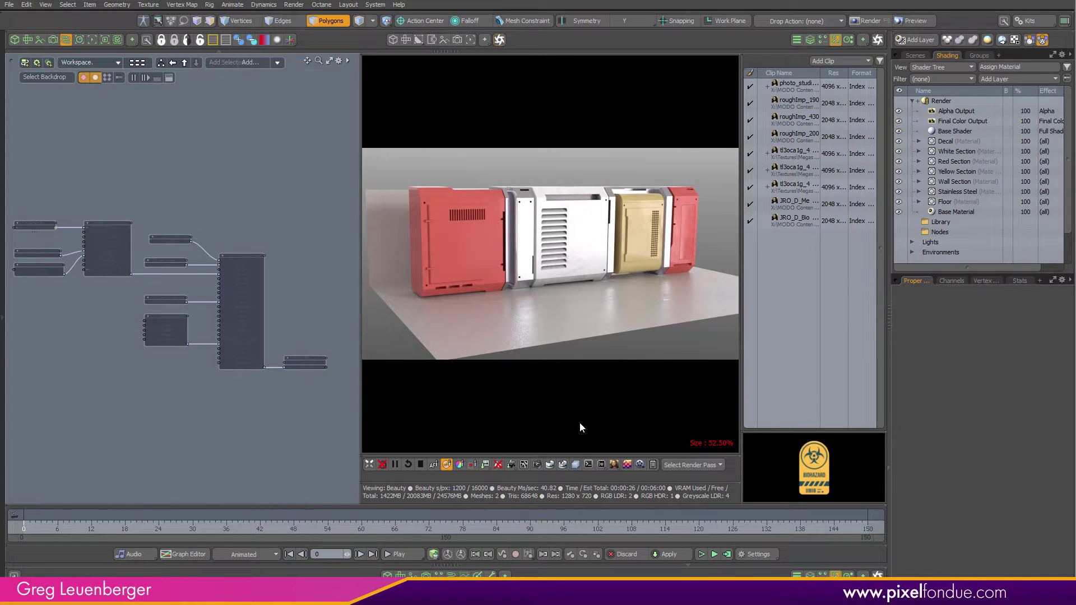
pyautogui.click(465, 247)
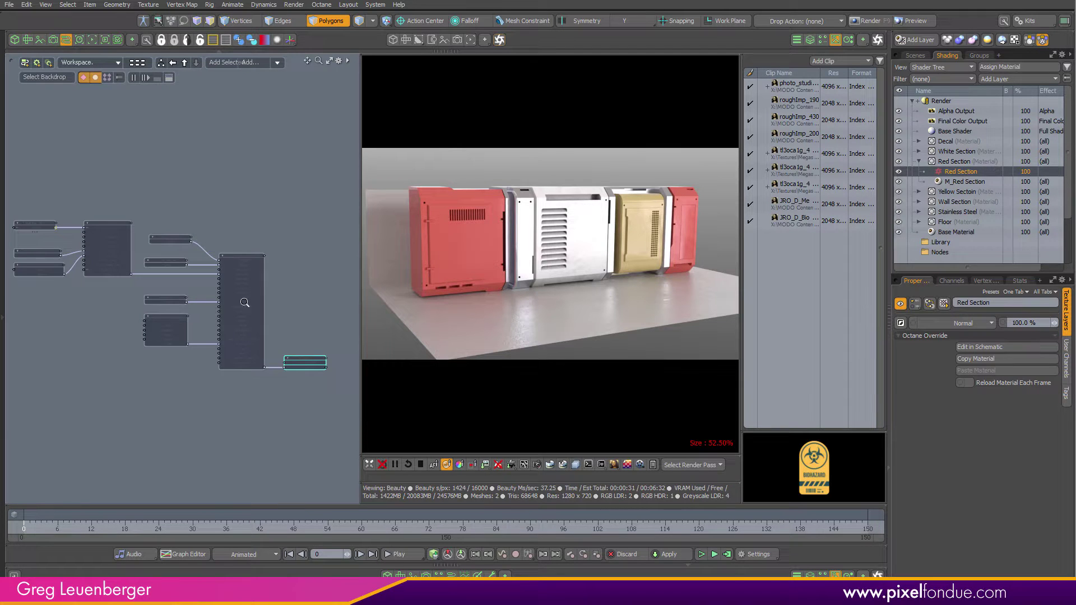
pyautogui.keyDown('alt'); pyautogui.moveTo(242, 286); pyautogui.dragTo(286, 278); pyautogui.keyUp('alt')
pyautogui.keyDown('ctrl'); pyautogui.keyDown('alt'); pyautogui.moveTo(142, 217); pyautogui.dragTo(144, 186); pyautogui.keyUp('alt'); pyautogui.keyUp('ctrl')
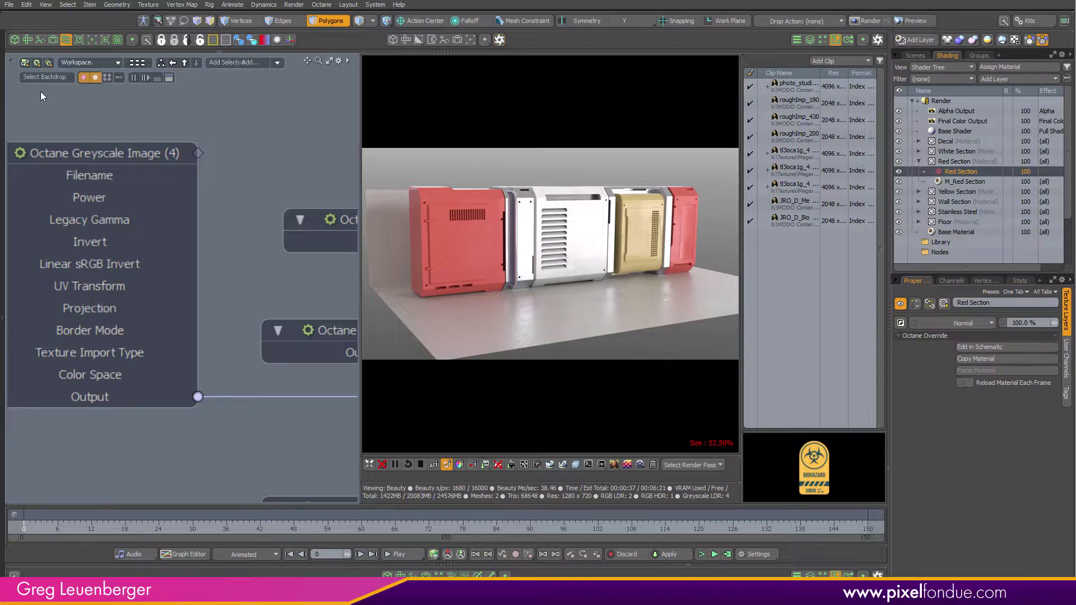
# Reframe the render camera closely on the large red panel so it faces the view
pyautogui.hotkey('ctrl', 'Tab')
pyautogui.keyDown('ctrl'); pyautogui.keyDown('alt'); pyautogui.moveTo(120, 252); pyautogui.dragTo(177, 246); pyautogui.keyUp('alt'); pyautogui.keyUp('ctrl')
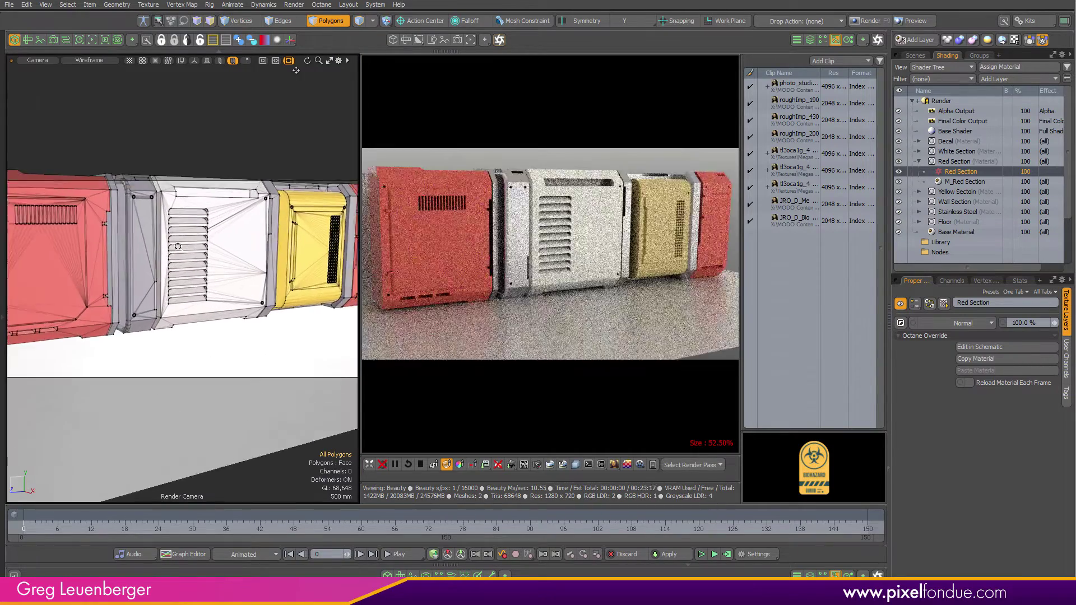
pyautogui.scroll(5, 178, 246)
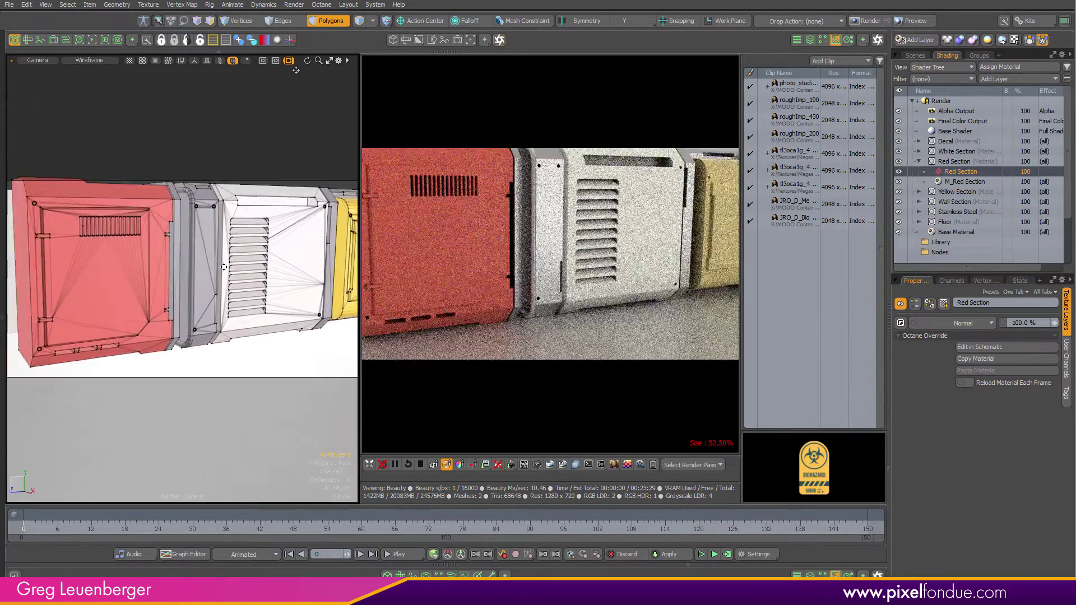
pyautogui.scroll(4, 166, 236)
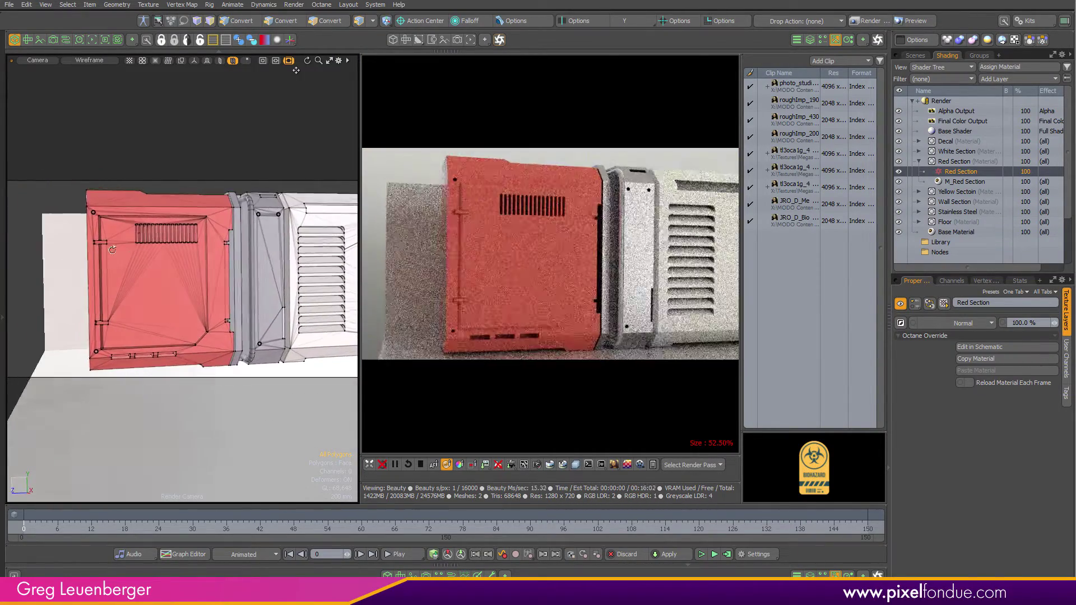
pyautogui.keyDown('alt'); pyautogui.moveTo(170, 249); pyautogui.dragTo(175, 298); pyautogui.keyUp('alt')
# Disconnect the red RGB Color node from the Glossy Material's Diffuse input and move it above the other nodes
pyautogui.click(71, 44)
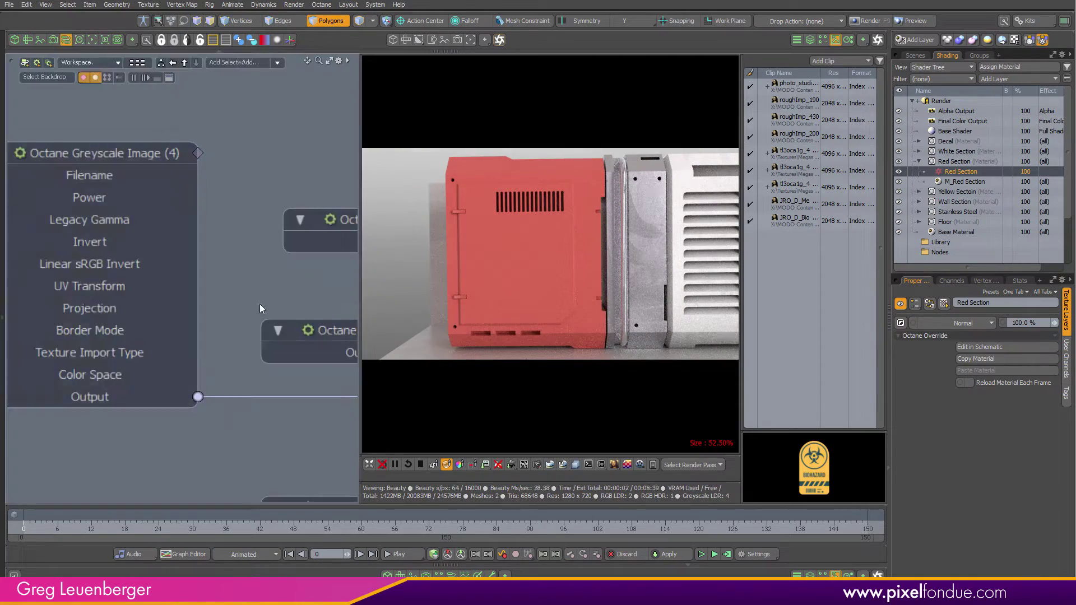
pyautogui.keyDown('ctrl'); pyautogui.keyDown('alt'); pyautogui.moveTo(269, 283); pyautogui.dragTo(8, 241); pyautogui.keyUp('alt'); pyautogui.keyUp('ctrl')
pyautogui.keyDown('alt'); pyautogui.moveTo(348, 345); pyautogui.dragTo(203, 343); pyautogui.keyUp('alt')
pyautogui.click(115, 254)
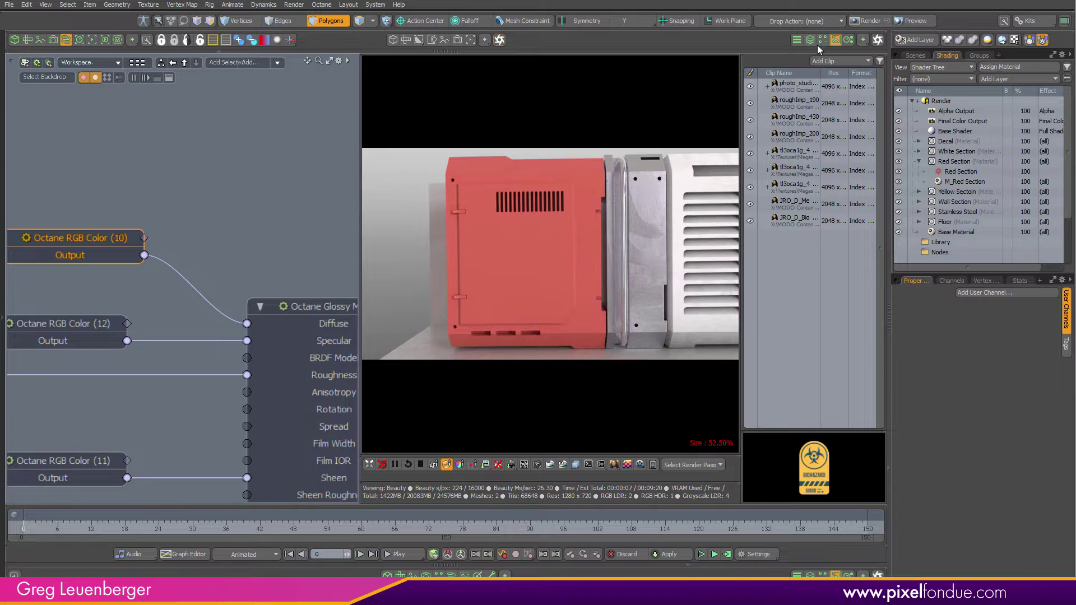
pyautogui.click(877, 40)
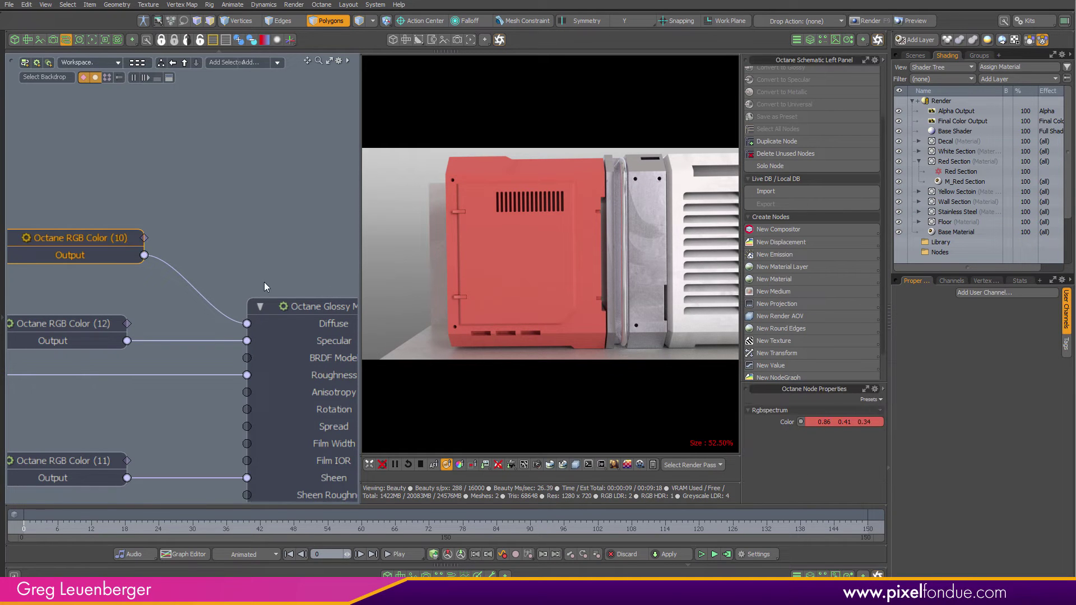
pyautogui.scroll(-3, 289, 288)
pyautogui.scroll(-2, 295, 358)
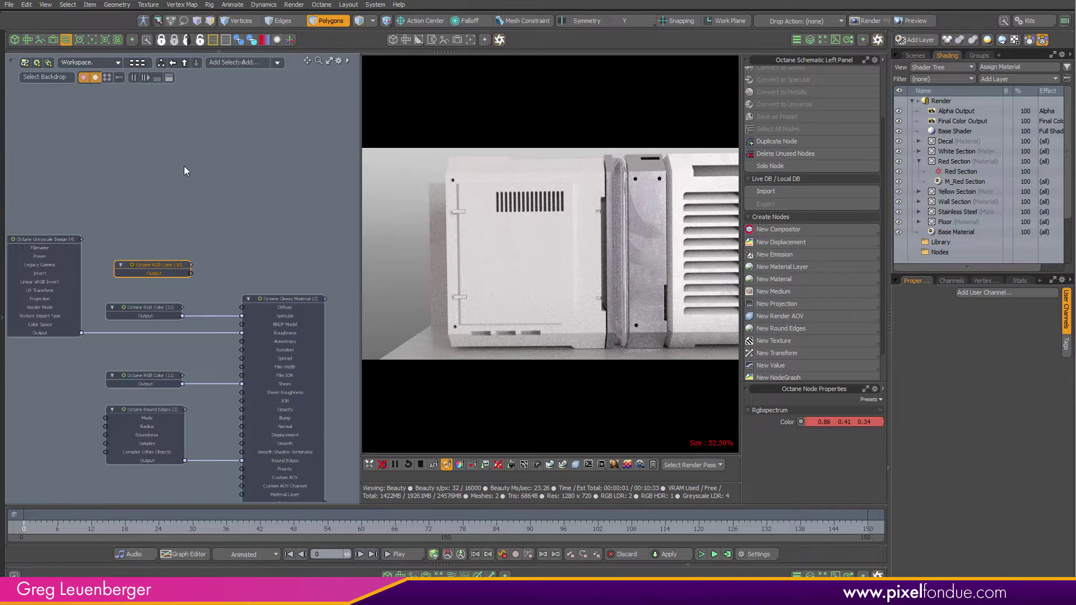
pyautogui.moveTo(164, 260); pyautogui.dragTo(180, 132)
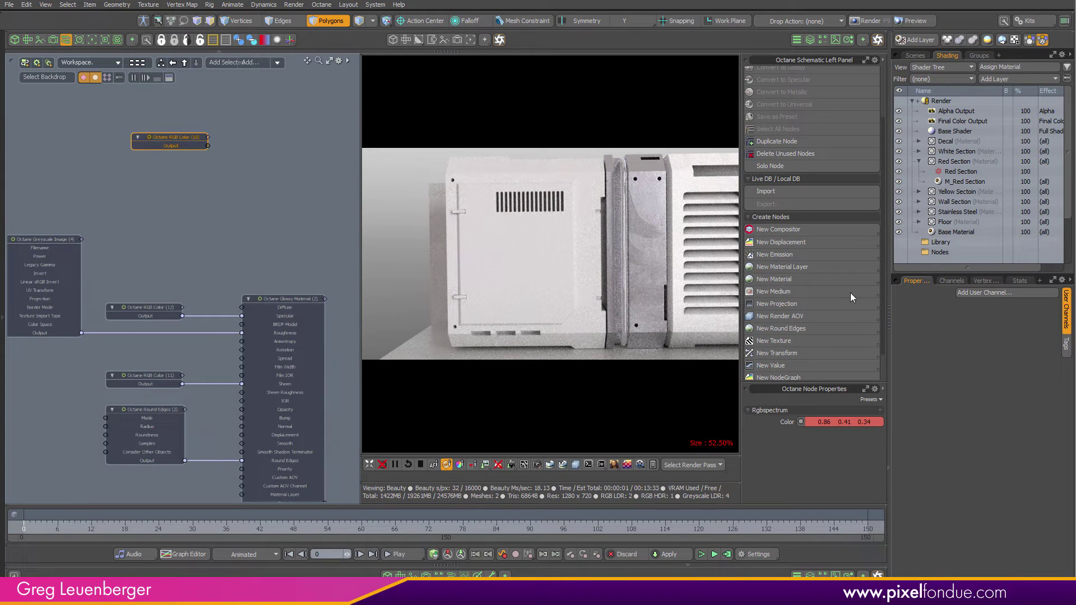
# Create an Octane Mix texture node and place it in the free space above the Glossy Material node
pyautogui.click(778, 343)
pyautogui.click(259, 283)
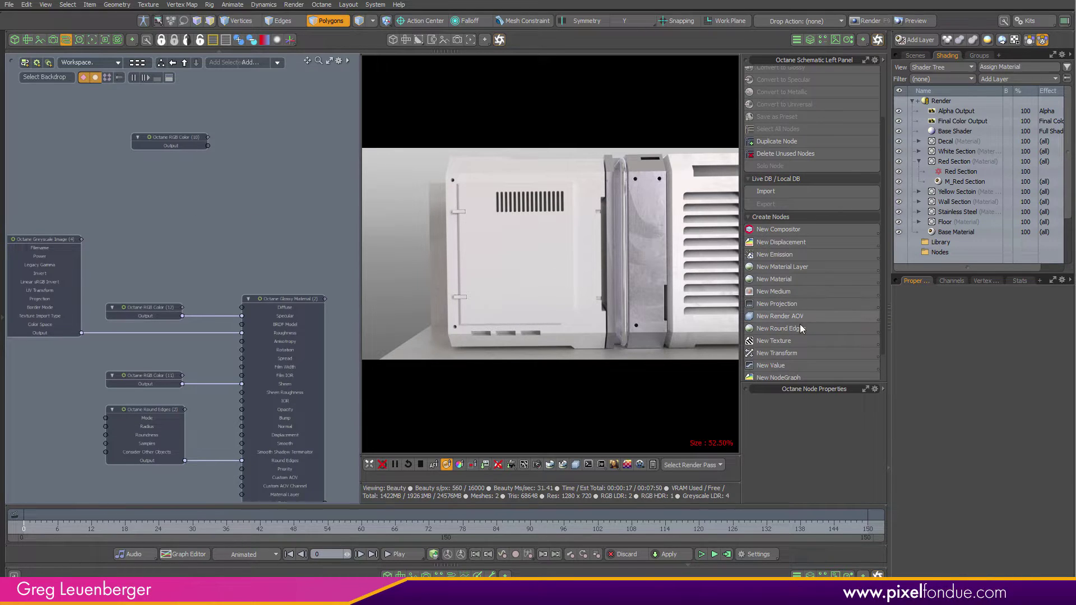
pyautogui.click(791, 346)
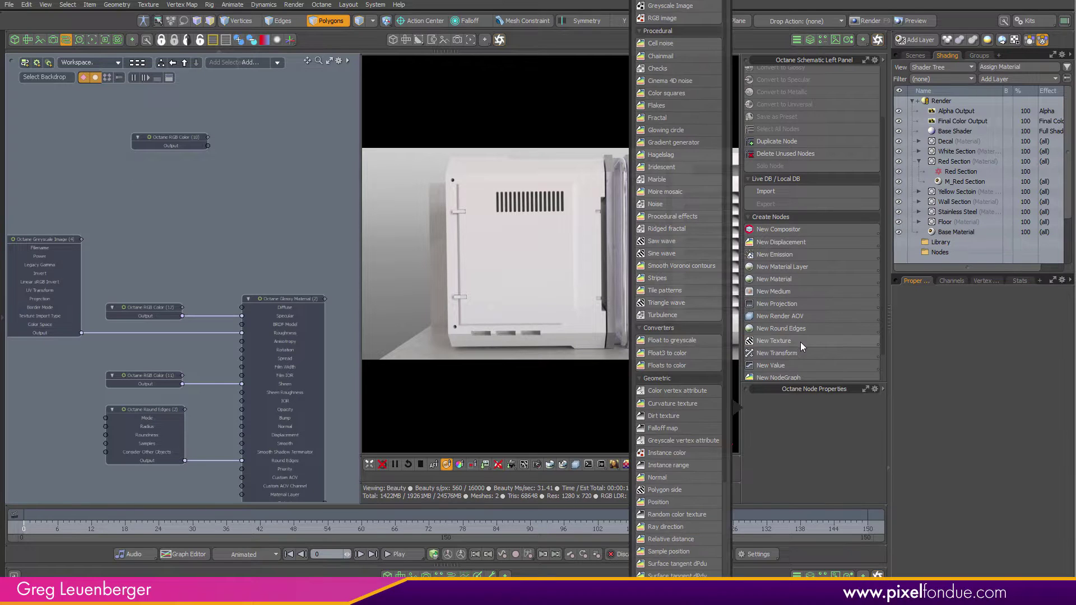
pyautogui.scroll(-8, 695, 364)
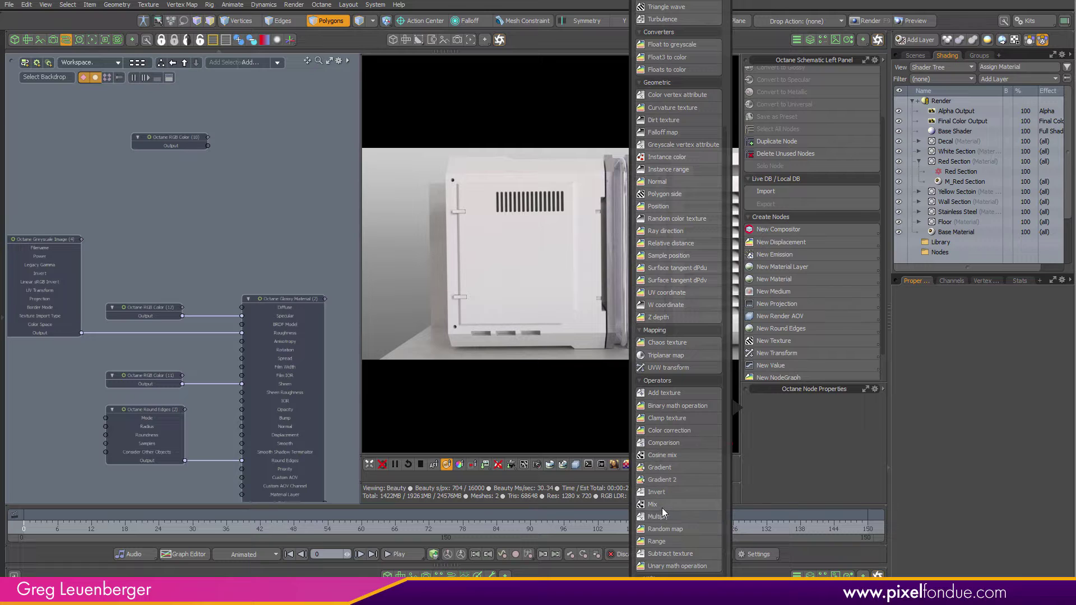
pyautogui.click(661, 506)
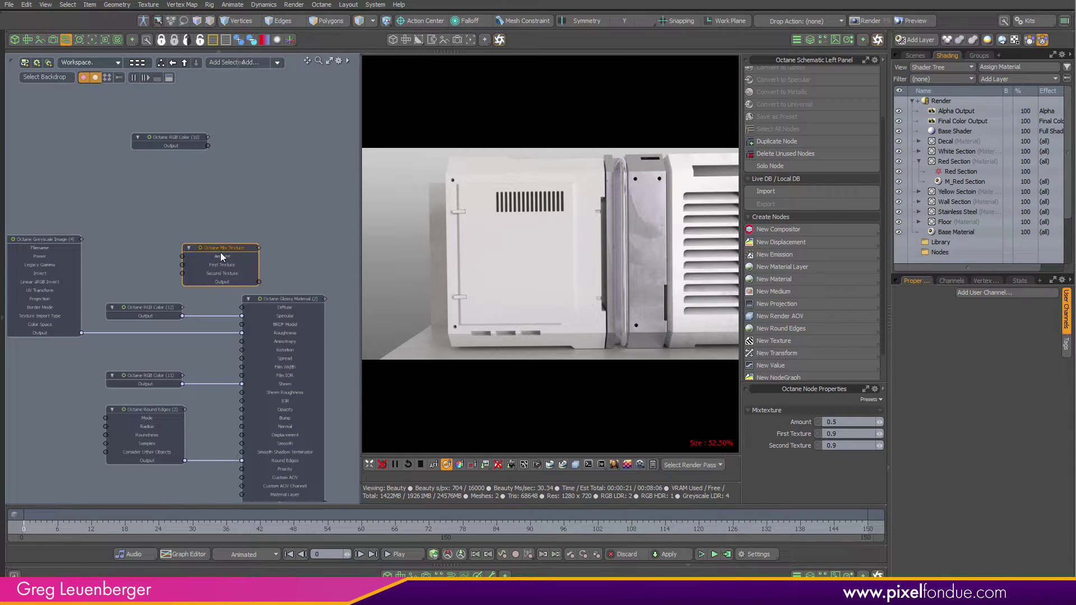
pyautogui.moveTo(211, 248); pyautogui.dragTo(177, 214)
# Create an Octane RGB Image texture and place its node group beside the Mix Texture, with the red RGB Color node above it
pyautogui.click(773, 341)
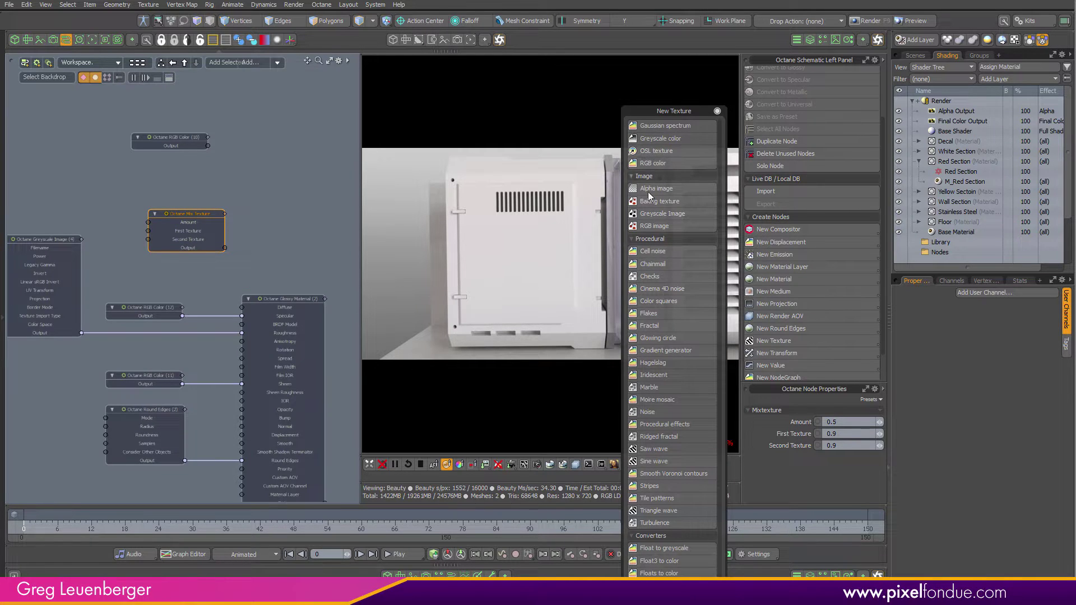
pyautogui.click(654, 227)
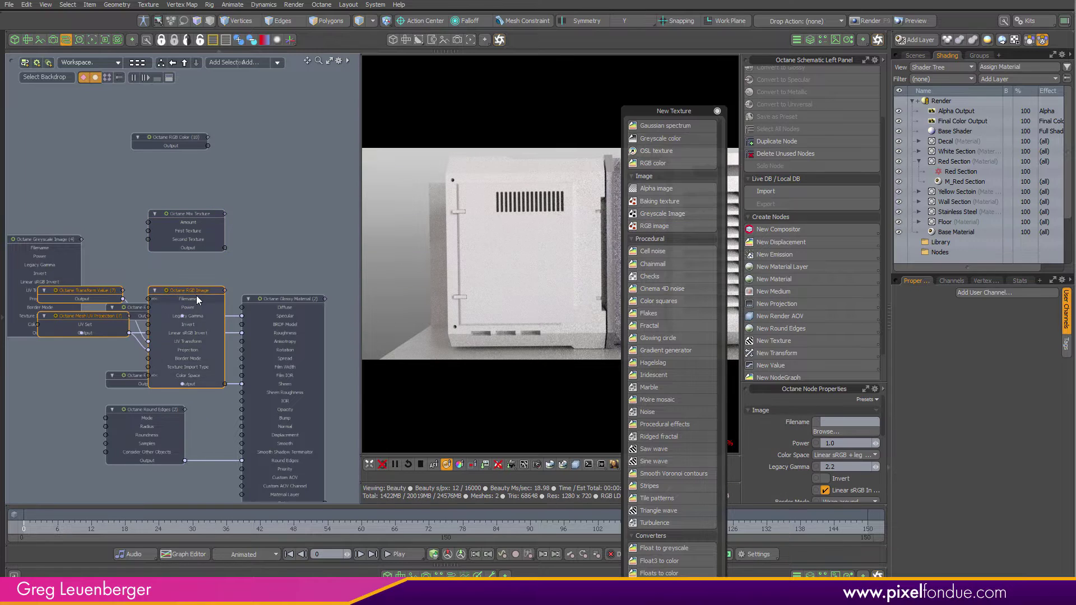
pyautogui.moveTo(197, 295); pyautogui.dragTo(94, 125)
pyautogui.moveTo(167, 135); pyautogui.dragTo(159, 92)
pyautogui.keyDown('alt'); pyautogui.moveTo(135, 150); pyautogui.dragTo(269, 238); pyautogui.keyUp('alt')
pyautogui.scroll(1, 270, 237)
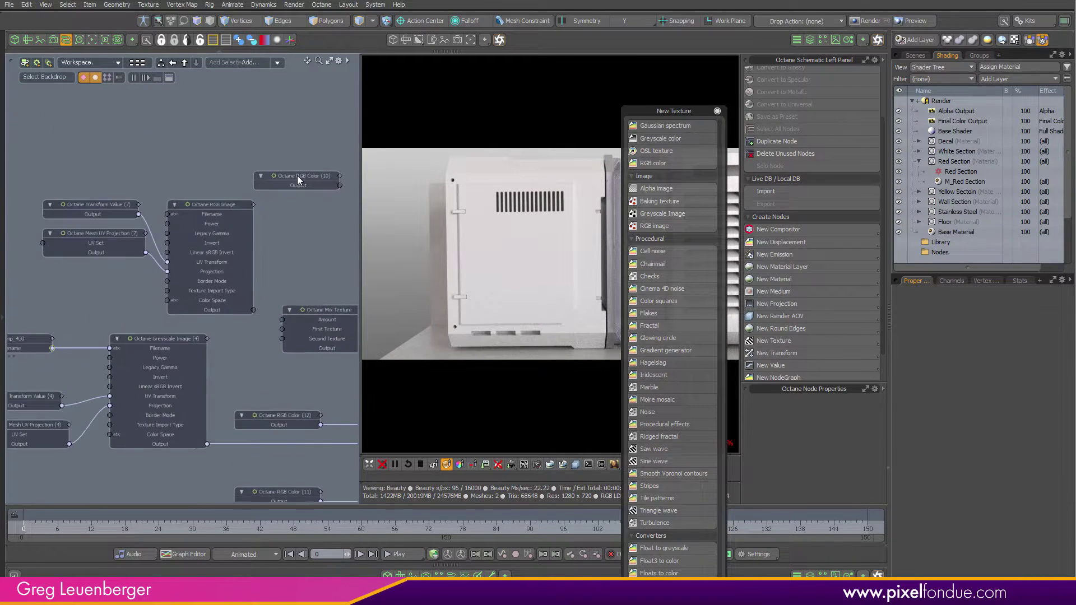
pyautogui.moveTo(297, 178); pyautogui.dragTo(235, 161)
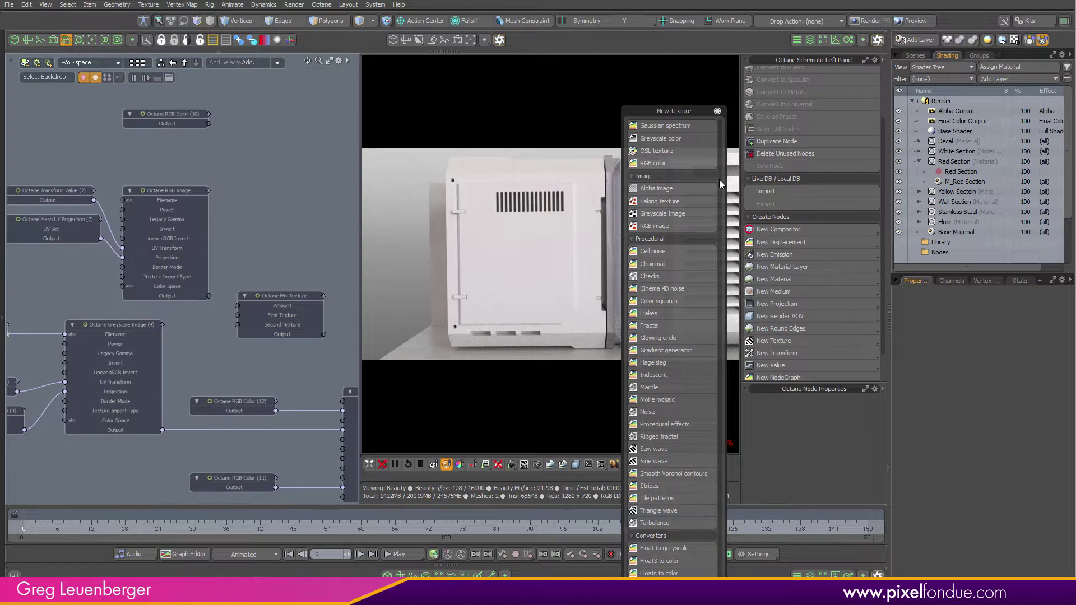
# Create an Octane Alpha Image texture and place its node group above the RGB Image nodes
pyautogui.click(674, 190)
pyautogui.moveTo(292, 362); pyautogui.dragTo(281, 145)
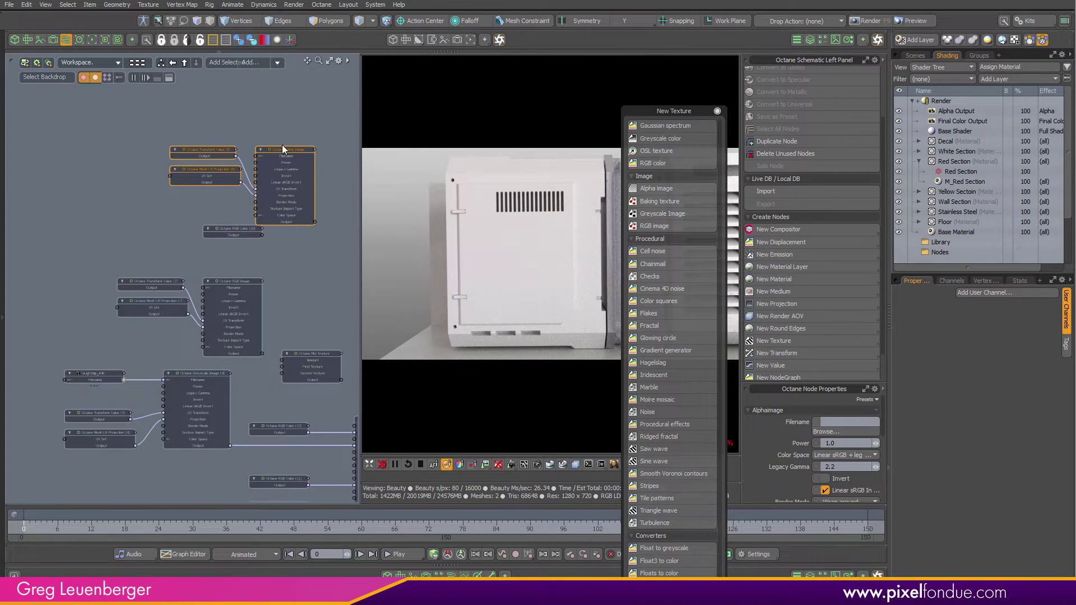
pyautogui.keyDown('alt'); pyautogui.moveTo(221, 248); pyautogui.dragTo(67, 263); pyautogui.keyUp('alt')
# Rearrange the nodes so the Mix Texture and the red RGB Color sit next to the RGB Image node
pyautogui.moveTo(275, 383); pyautogui.dragTo(290, 339)
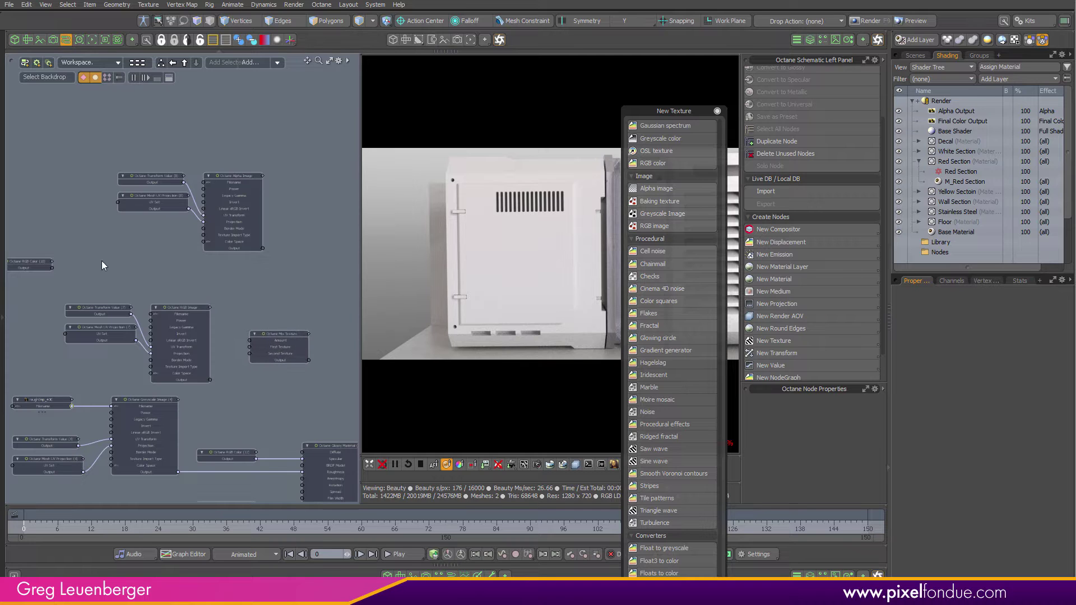
pyautogui.click(298, 332)
pyautogui.scroll(3, 298, 325)
pyautogui.scroll(-2, 298, 325)
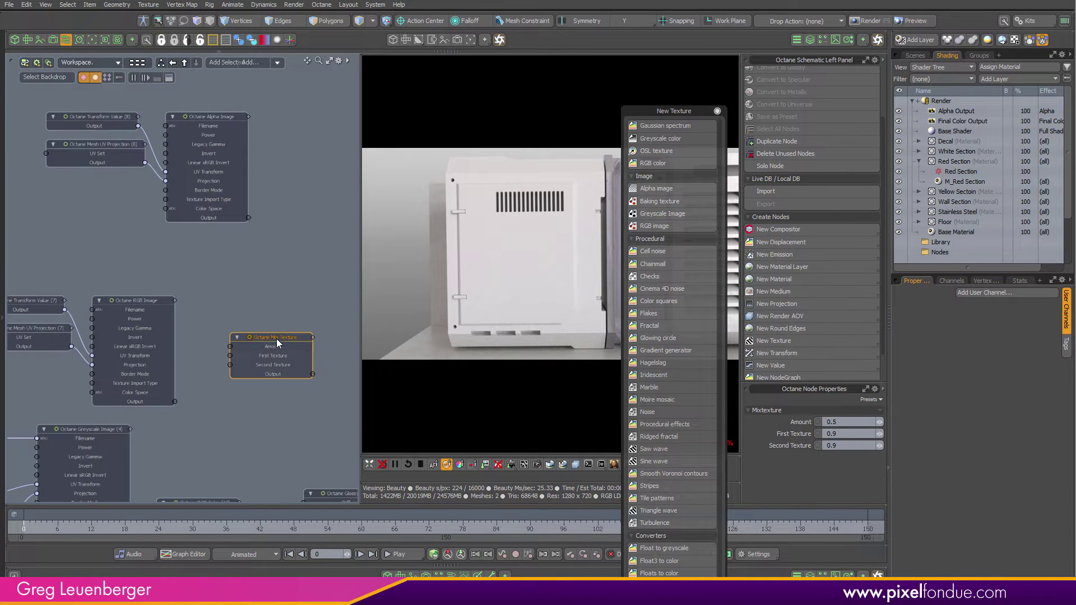
pyautogui.moveTo(280, 338); pyautogui.dragTo(270, 283)
pyautogui.keyDown('alt'); pyautogui.moveTo(132, 292); pyautogui.dragTo(237, 312); pyautogui.keyUp('alt')
pyautogui.moveTo(28, 258); pyautogui.dragTo(272, 297)
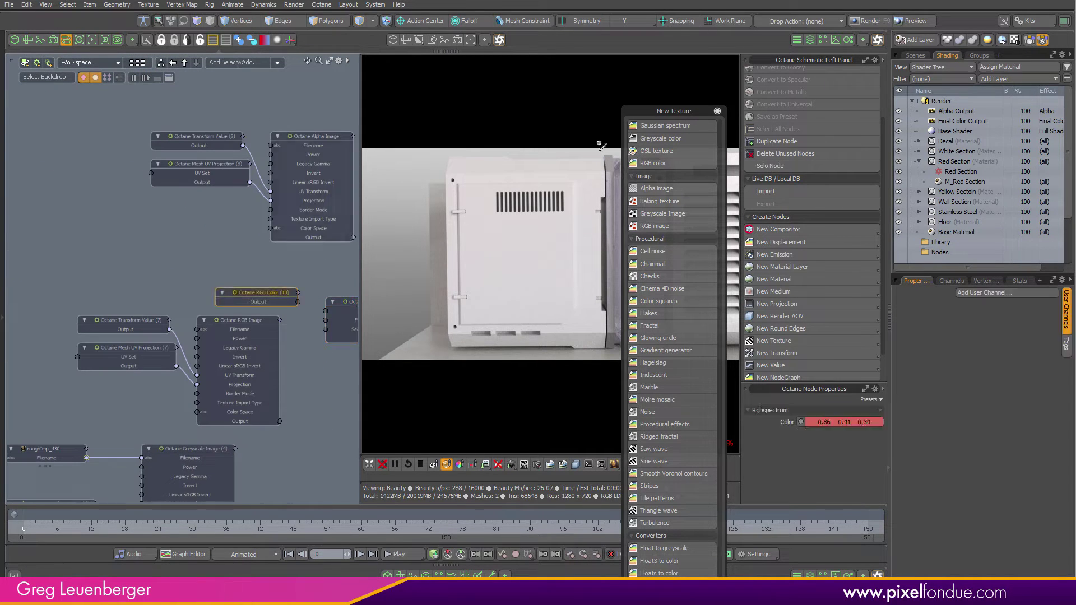
# Connect the red RGB Color node's output to the First Texture input of the Mix Texture
pyautogui.scroll(3, 240, 326)
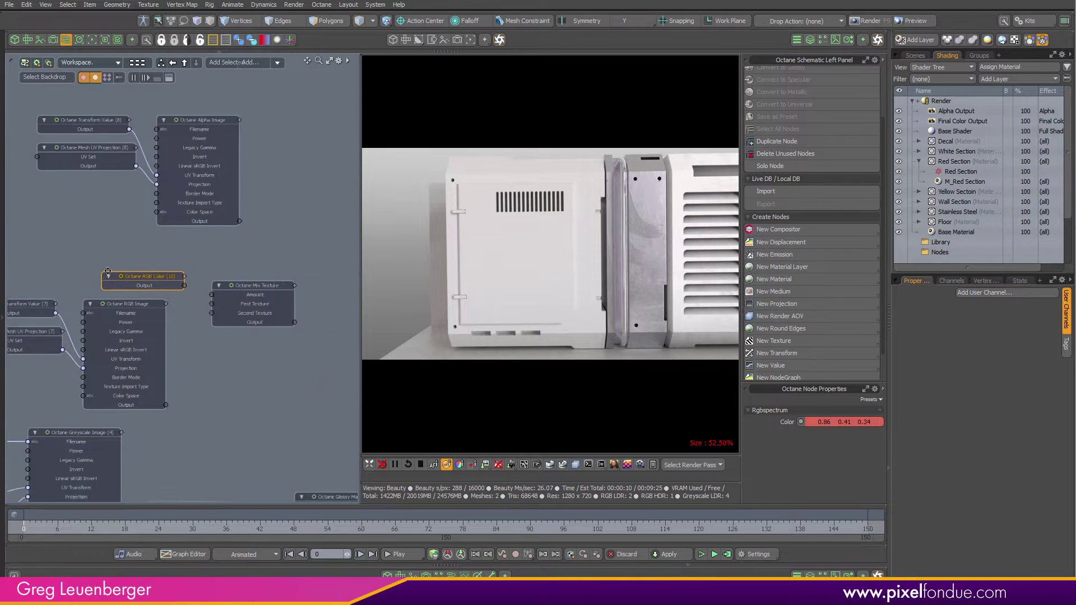
pyautogui.moveTo(240, 326); pyautogui.dragTo(165, 310, button='middle')
pyautogui.moveTo(137, 276); pyautogui.dragTo(194, 315)
pyautogui.scroll(-5, 244, 324)
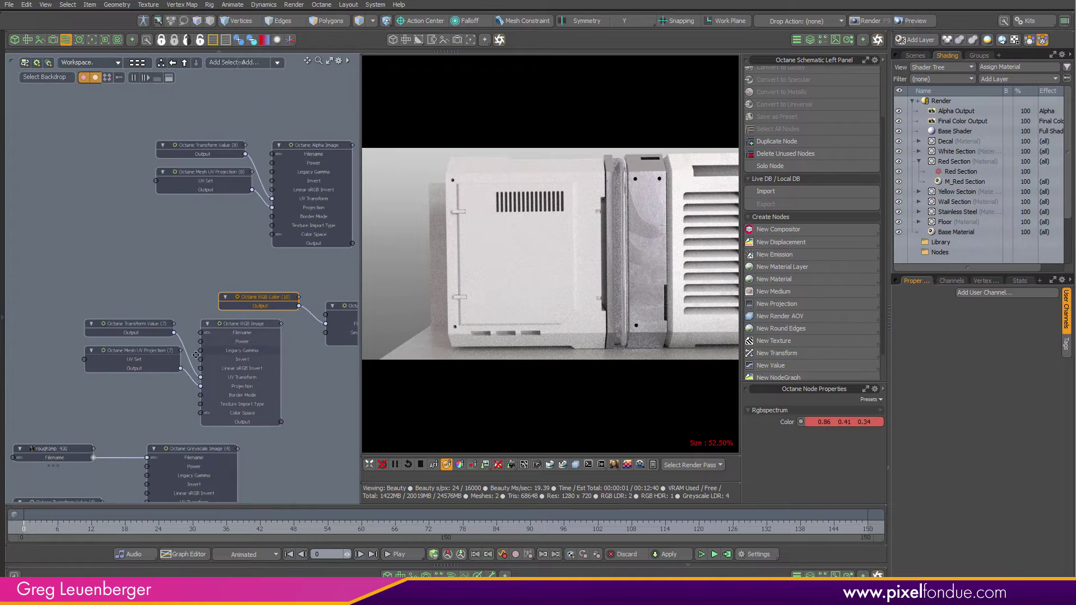
# Add the JRO_D_Biohazard Warning Text image clip to the schematic as a node above the RGB Image's Transform Value node
pyautogui.click(848, 40)
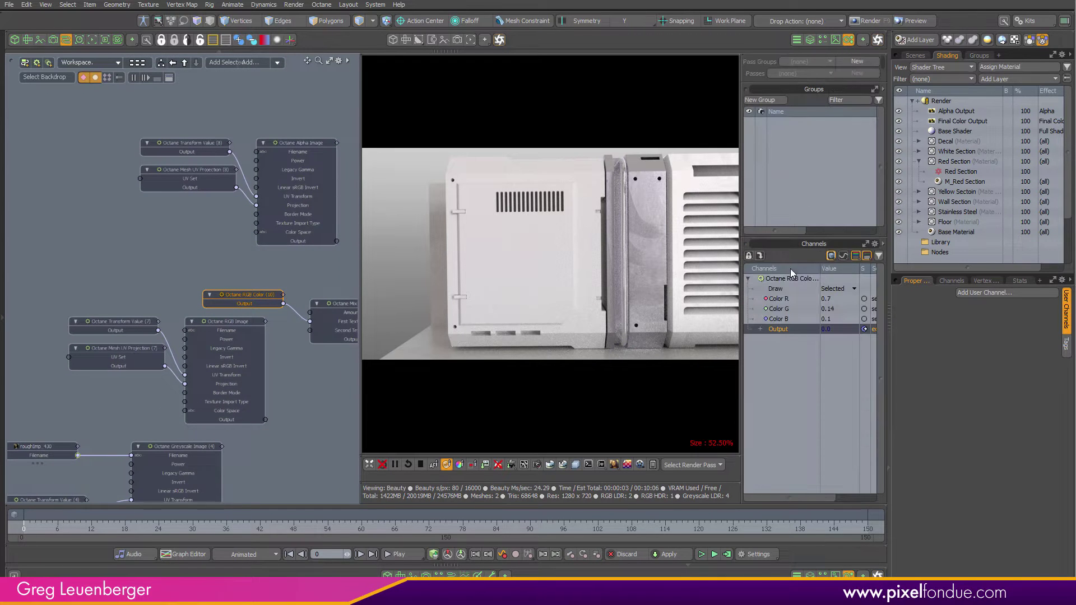
pyautogui.click(834, 40)
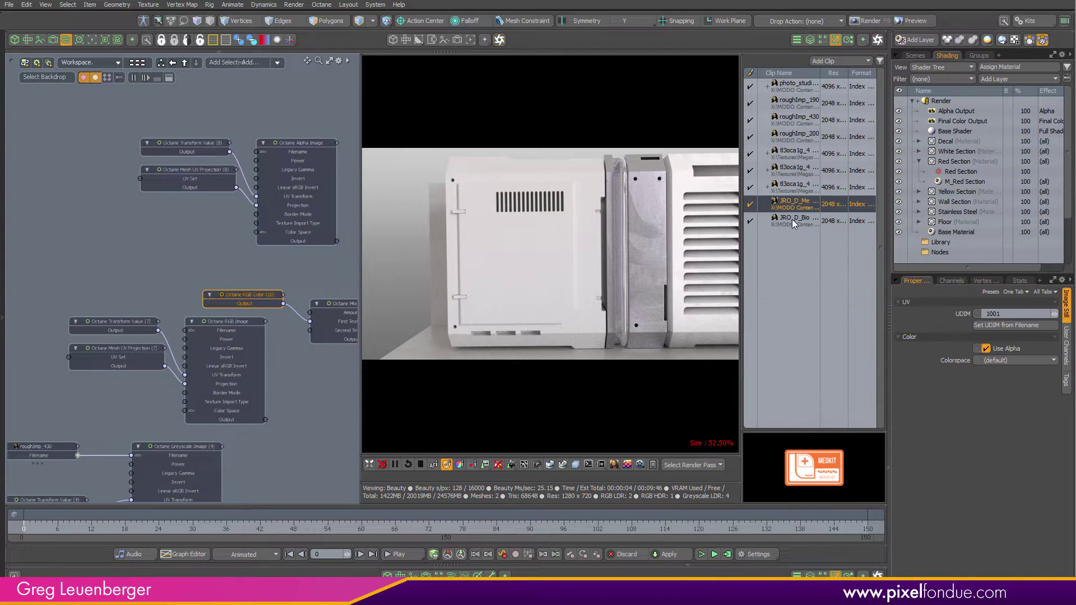
pyautogui.moveTo(797, 224); pyautogui.dragTo(149, 315)
pyautogui.scroll(3, 146, 317)
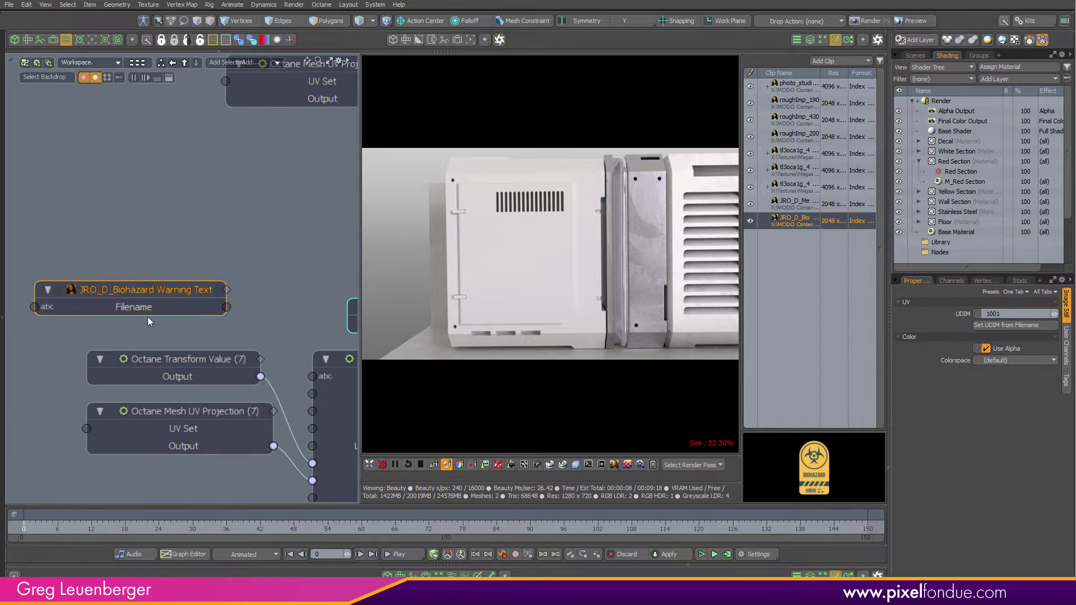
# Connect the biohazard clip's Filename output to the Filename input of the Octane RGB Image
pyautogui.click(991, 281)
pyautogui.click(952, 280)
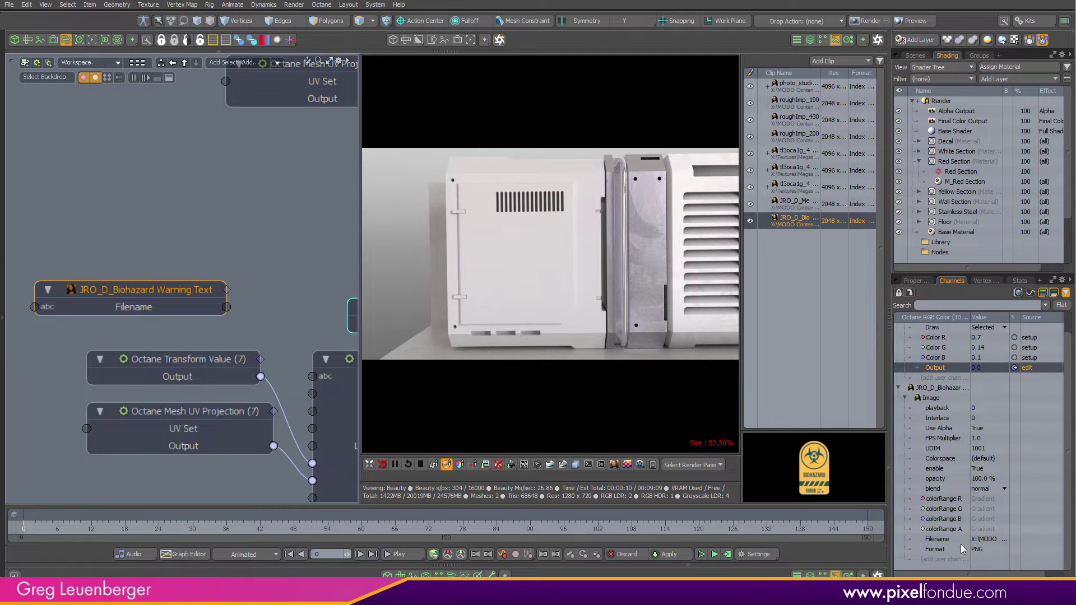
pyautogui.click(284, 261)
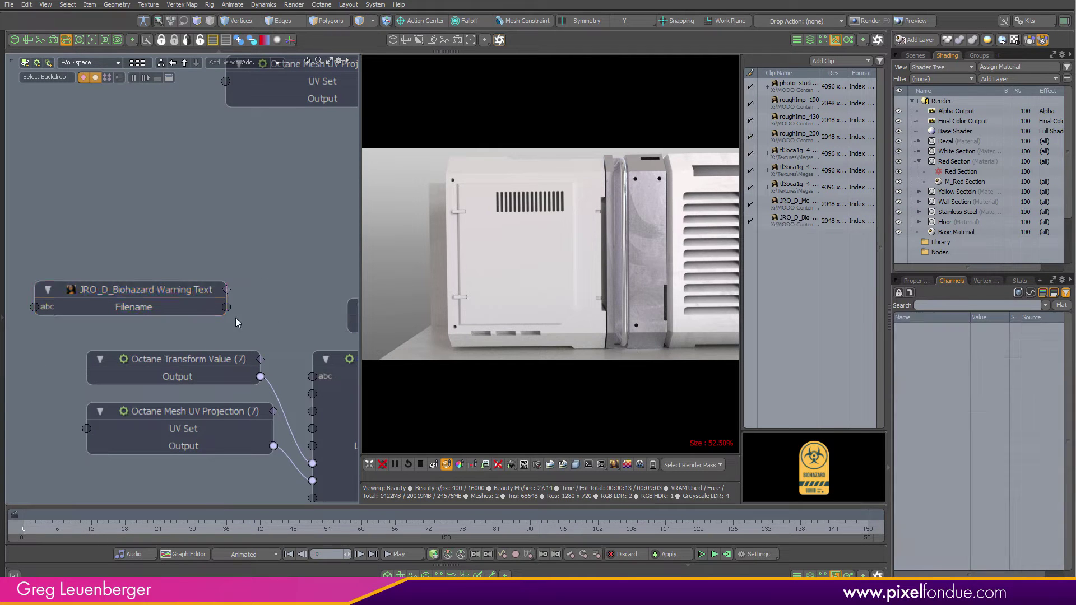
pyautogui.scroll(-2, 251, 320)
pyautogui.moveTo(178, 288); pyautogui.dragTo(235, 333)
pyautogui.keyDown('alt'); pyautogui.moveTo(268, 337); pyautogui.dragTo(223, 338); pyautogui.keyUp('alt')
pyautogui.scroll(2, 231, 337)
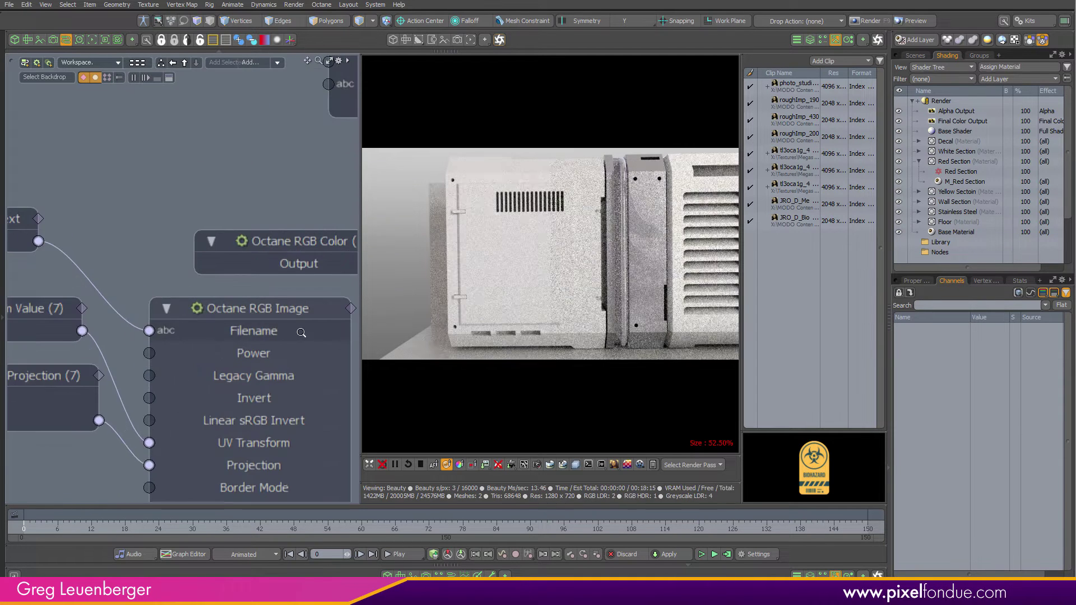
# Connect the Octane RGB Image's output to the Second Texture input of the Mix Texture
pyautogui.scroll(-2, 300, 331)
pyautogui.keyDown('alt'); pyautogui.moveTo(292, 347); pyautogui.dragTo(221, 355); pyautogui.keyUp('alt')
pyautogui.moveTo(210, 339); pyautogui.dragTo(169, 328, button='middle')
pyautogui.click(211, 439)
pyautogui.moveTo(271, 326); pyautogui.dragTo(213, 438)
# Connect the biohazard clip's Filename output to the Filename input of the Octane Alpha Image as well
pyautogui.keyDown('alt'); pyautogui.moveTo(68, 260); pyautogui.dragTo(128, 328); pyautogui.keyUp('alt')
pyautogui.moveTo(202, 236); pyautogui.dragTo(278, 166)
pyautogui.moveTo(278, 166); pyautogui.dragTo(180, 176, button='middle')
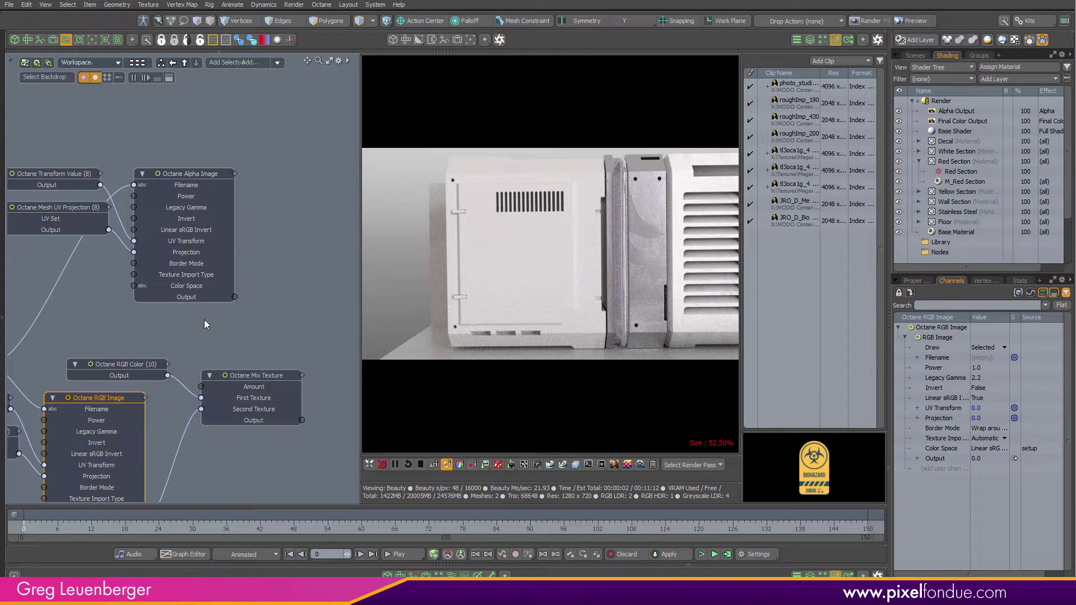
# Connect the Alpha Image's output to the Mix Texture's Amount, and the Mix Texture's output to the Diffuse of Octane Glossy Material (2)
pyautogui.scroll(3, 204, 319)
pyautogui.moveTo(246, 234); pyautogui.dragTo(188, 387)
pyautogui.scroll(-4, 206, 391)
pyautogui.moveTo(186, 390); pyautogui.dragTo(248, 291, button='middle')
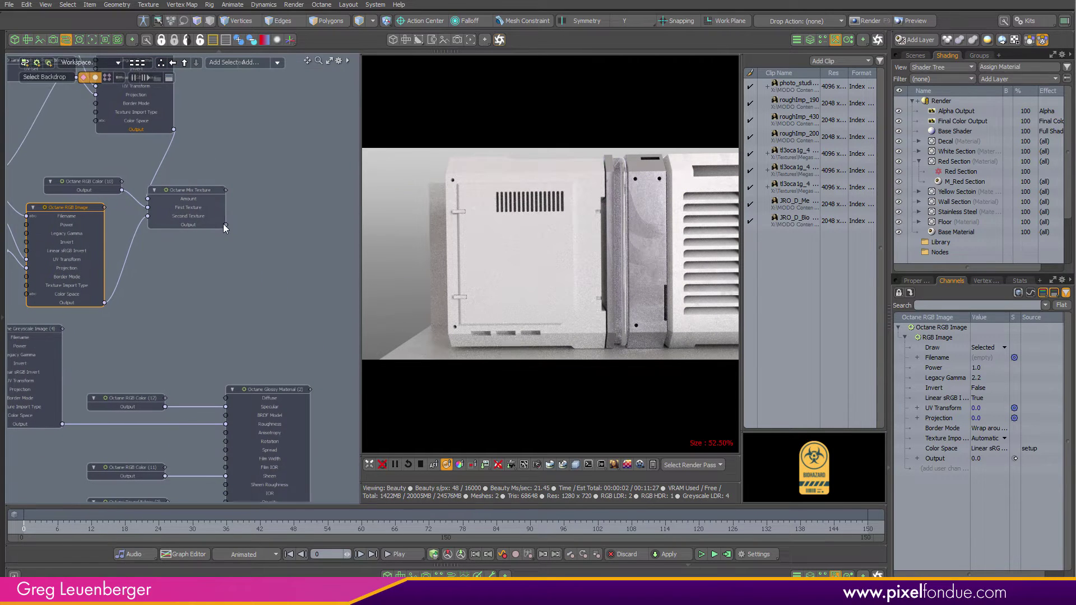
pyautogui.moveTo(223, 225); pyautogui.dragTo(261, 397)
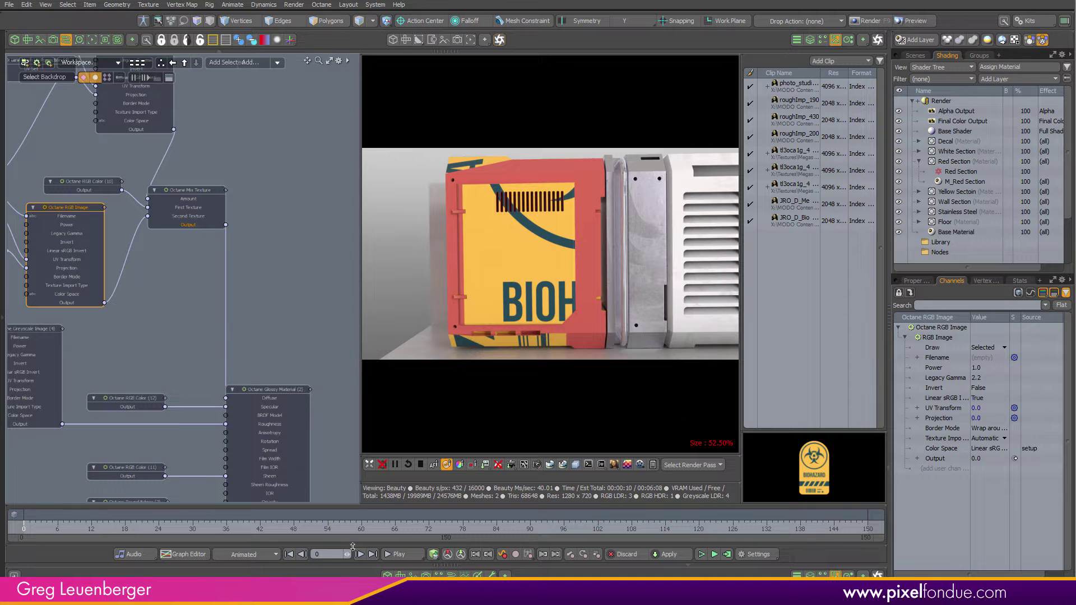
# Isolate the Red Section material's polygons in a perspective 3D view by hiding the unselected ones, and clear the selection
pyautogui.click(15, 41)
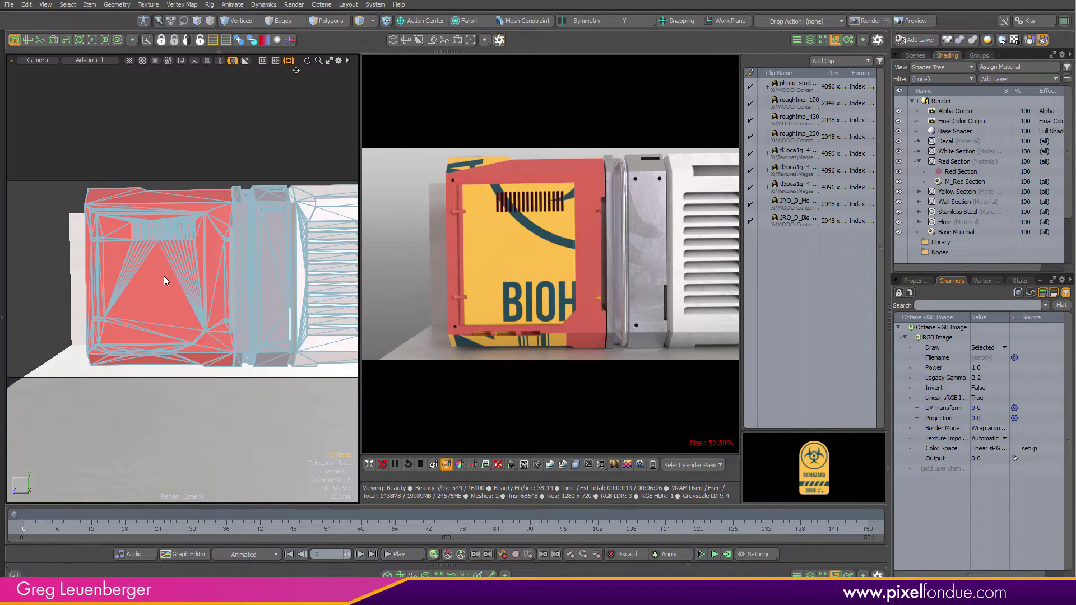
pyautogui.click(161, 288)
pyautogui.press('4')
pyautogui.click(163, 292)
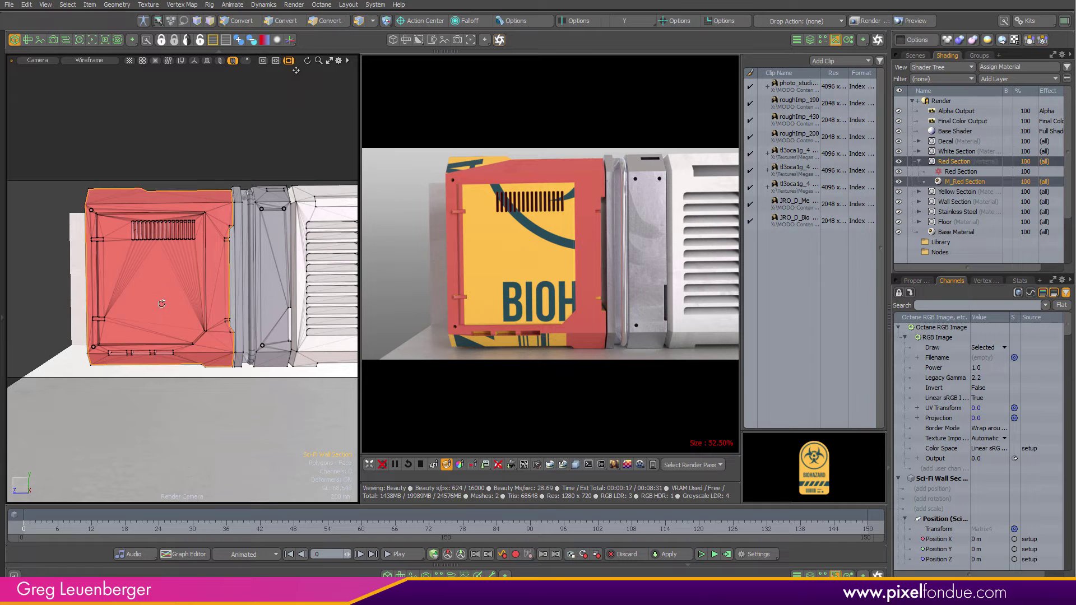
pyautogui.press('3')
pyautogui.hotkey('shift', 'h')
pyautogui.hotkey('ctrl', 'space')
pyautogui.click(209, 291)
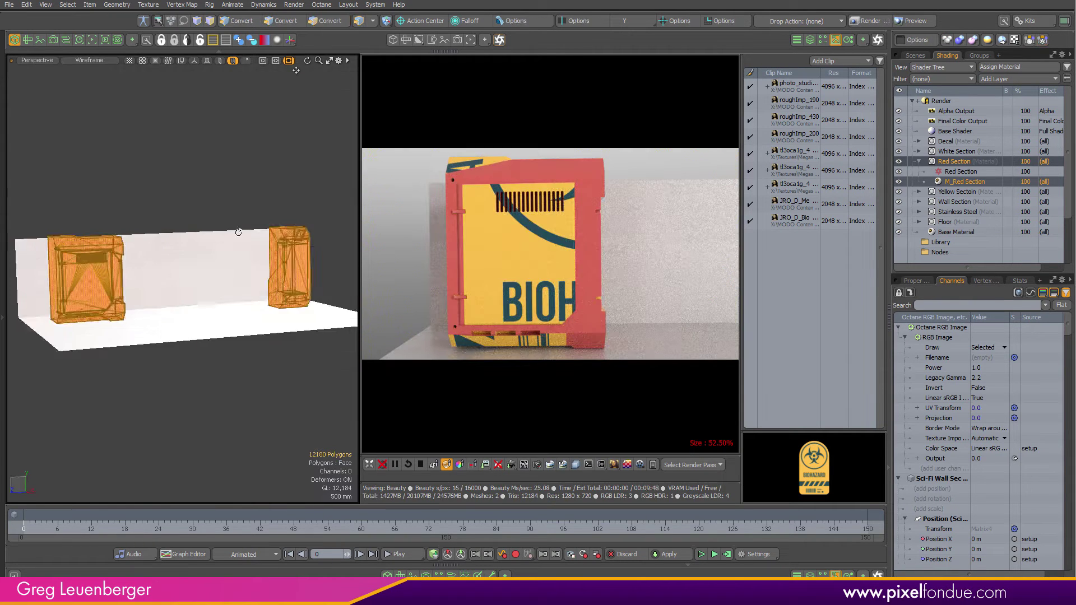
pyautogui.keyDown('alt'); pyautogui.moveTo(226, 245); pyautogui.dragTo(216, 309); pyautogui.keyUp('alt')
pyautogui.click(246, 385)
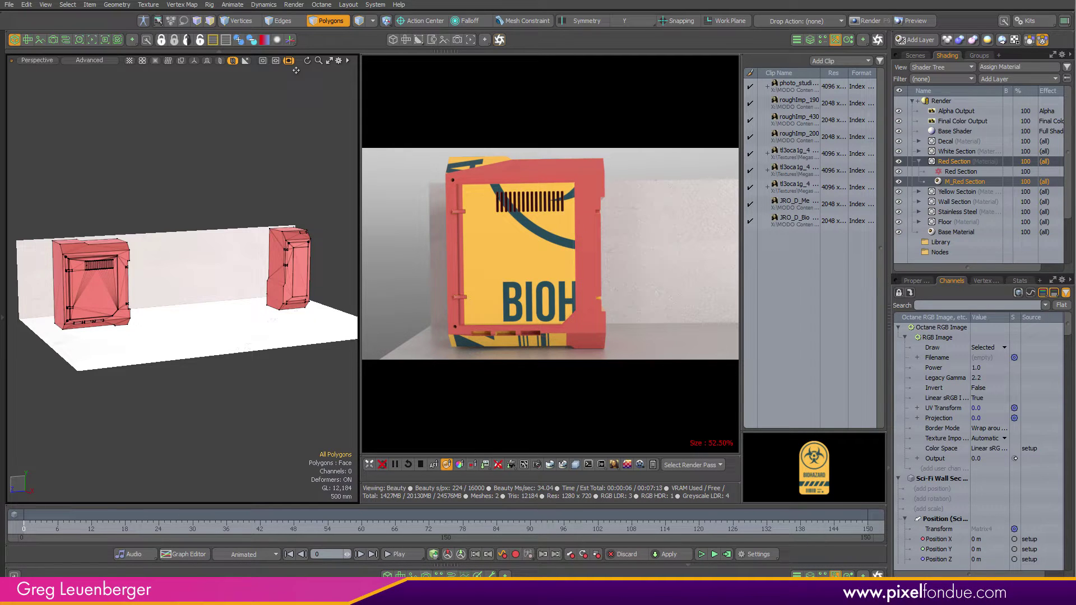
# Show the UV editor below the 3D view and display the biohazard image behind the UV layout
pyautogui.click(399, 574)
pyautogui.scroll(3, 402, 472)
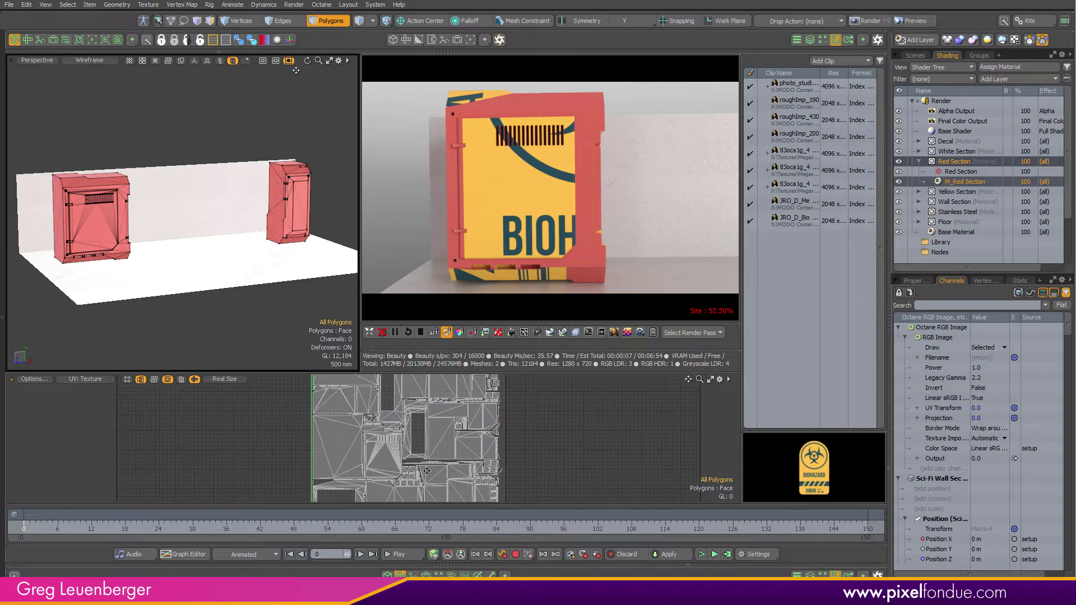
pyautogui.keyDown('alt'); pyautogui.moveTo(389, 482); pyautogui.dragTo(192, 272); pyautogui.keyUp('alt')
pyautogui.click(801, 222)
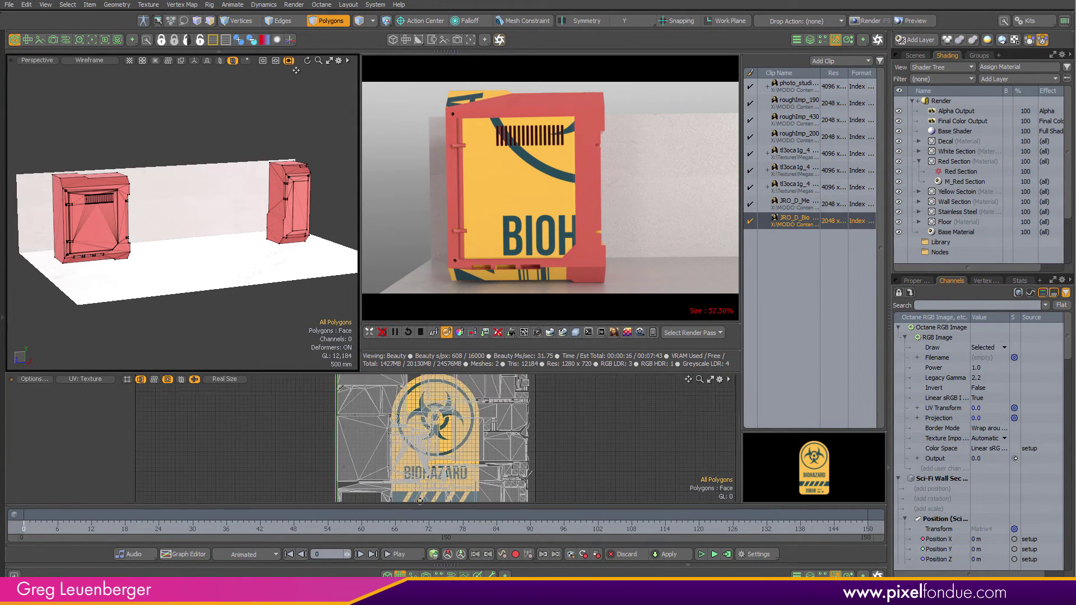
# Select the front panel's connected polygons and examine where their UV island lies on the biohazard image
pyautogui.click(90, 228)
pyautogui.hotkey('shift', 'Up')
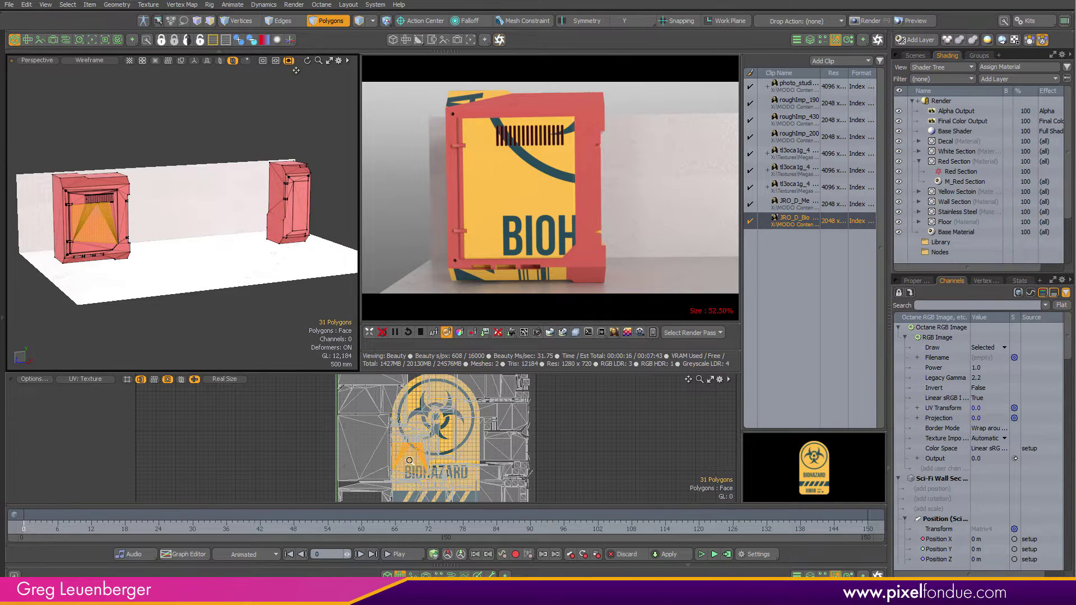
pyautogui.scroll(5, 410, 462)
pyautogui.click(415, 455)
pyautogui.doubleClick(415, 454)
pyautogui.scroll(-3, 477, 447)
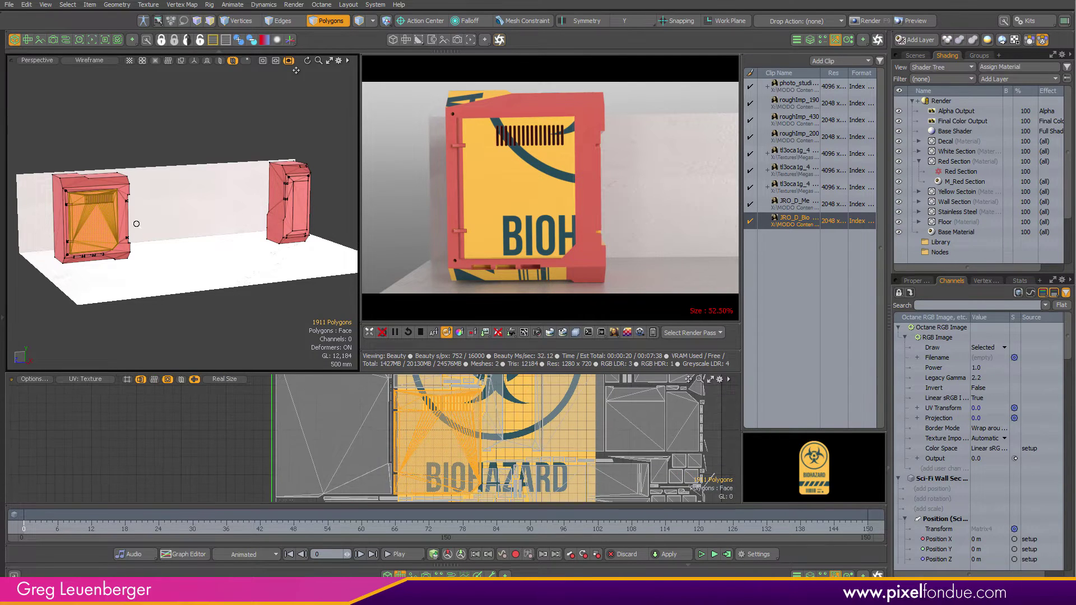
pyautogui.keyDown('alt'); pyautogui.moveTo(542, 439); pyautogui.dragTo(567, 427); pyautogui.keyUp('alt')
pyautogui.scroll(-4, 529, 461)
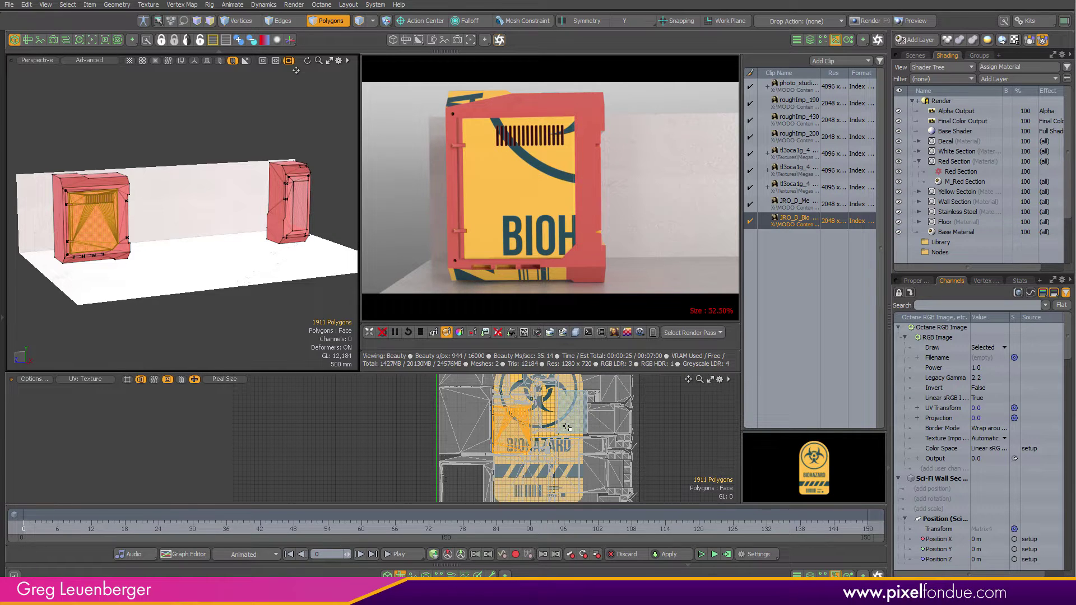
# Look through the UV export commands and clear the polygon selection
pyautogui.click(148, 5)
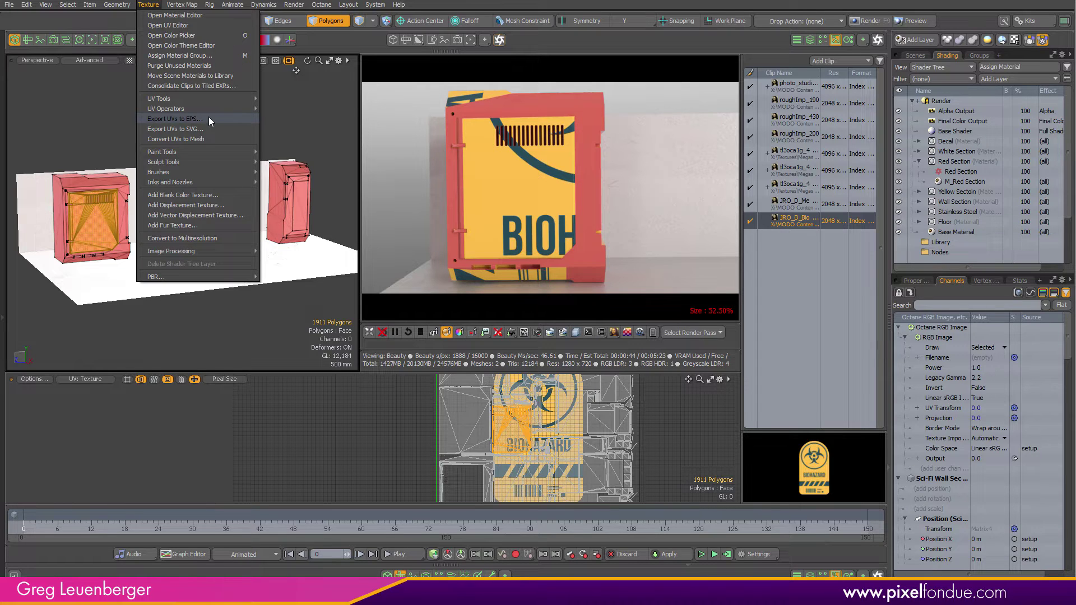
pyautogui.click(317, 477)
pyautogui.click(317, 478)
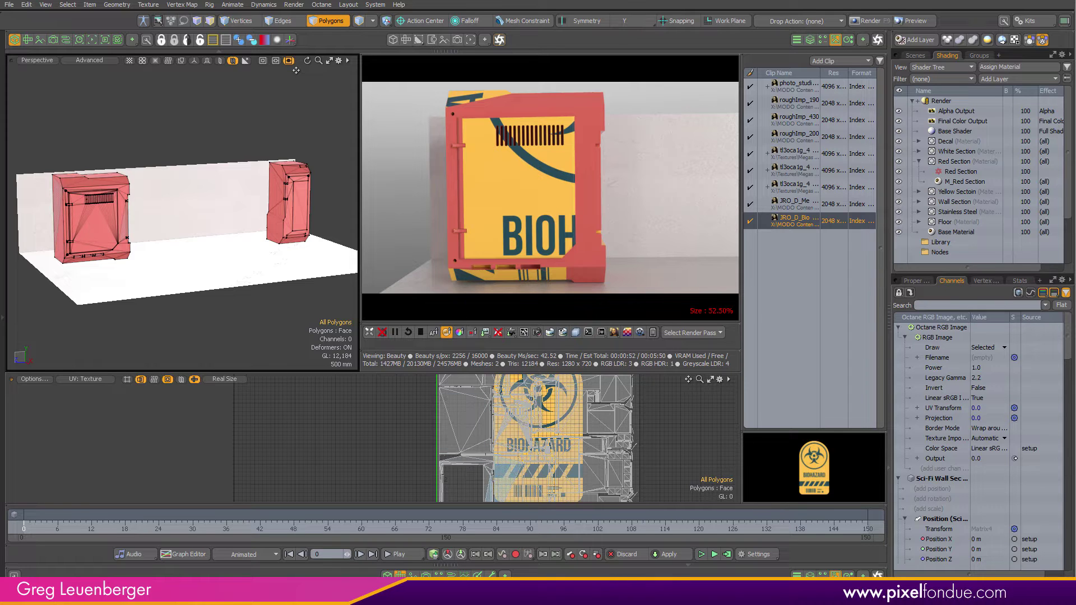
# Show the node schematic in place of the UV layout and select the Transform Value nodes of both the Alpha Image and RGB Image
pyautogui.click(451, 575)
pyautogui.keyDown('alt'); pyautogui.moveTo(219, 395); pyautogui.dragTo(439, 448); pyautogui.keyUp('alt')
pyautogui.click(392, 451)
pyautogui.keyDown('alt'); pyautogui.moveTo(384, 397); pyautogui.dragTo(451, 475); pyautogui.keyUp('alt')
pyautogui.click(412, 446)
pyautogui.scroll(-3, 426, 447)
pyautogui.keyDown('alt'); pyautogui.moveTo(468, 387); pyautogui.dragTo(351, 472); pyautogui.keyUp('alt')
pyautogui.keyDown('ctrl'); pyautogui.keyDown('alt'); pyautogui.moveTo(435, 447); pyautogui.dragTo(469, 446); pyautogui.keyUp('alt'); pyautogui.keyUp('ctrl')
pyautogui.keyDown('shift'); pyautogui.click(420, 439); pyautogui.keyUp('shift')
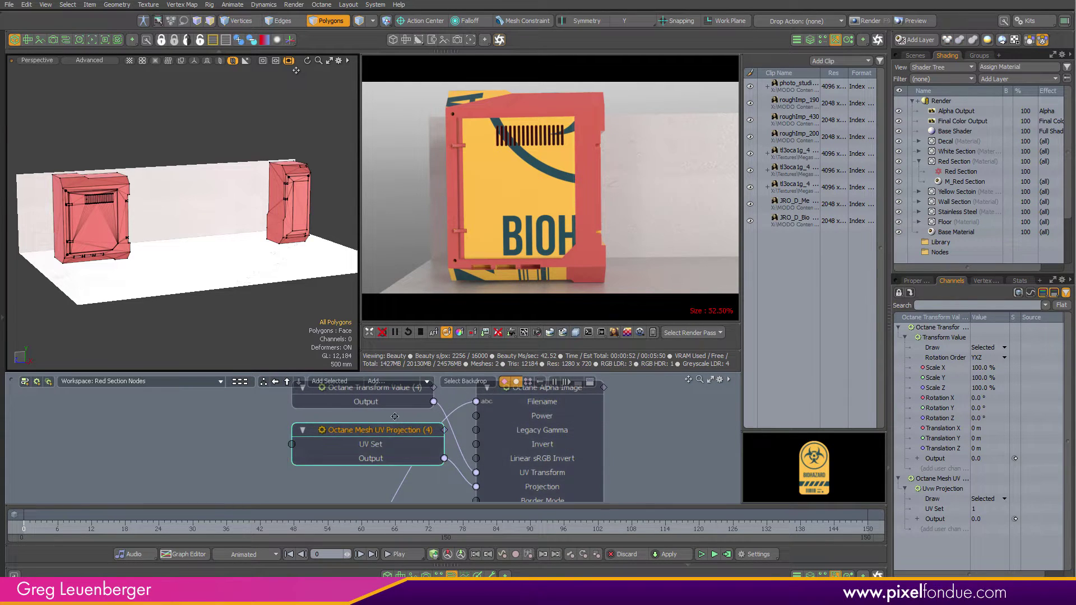
pyautogui.moveTo(390, 392)
pyautogui.keyDown('alt'); pyautogui.mouseDown()
pyautogui.moveTo(392, 446)
pyautogui.moveTo(382, 401)
pyautogui.mouseUp(); pyautogui.keyUp('alt')
pyautogui.keyDown('shift'); pyautogui.click(391, 447); pyautogui.keyUp('shift')
pyautogui.scroll(-3, 462, 424)
pyautogui.keyDown('alt'); pyautogui.moveTo(462, 423); pyautogui.dragTo(507, 437); pyautogui.keyUp('alt')
pyautogui.scroll(-1, 501, 425)
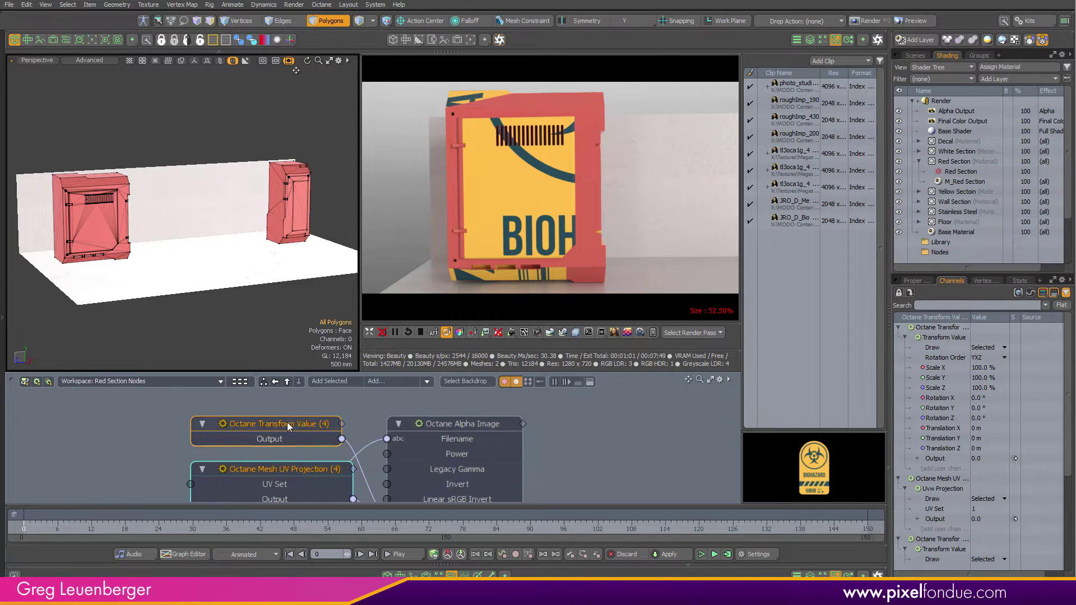
pyautogui.moveTo(297, 422); pyautogui.dragTo(420, 391, button='middle')
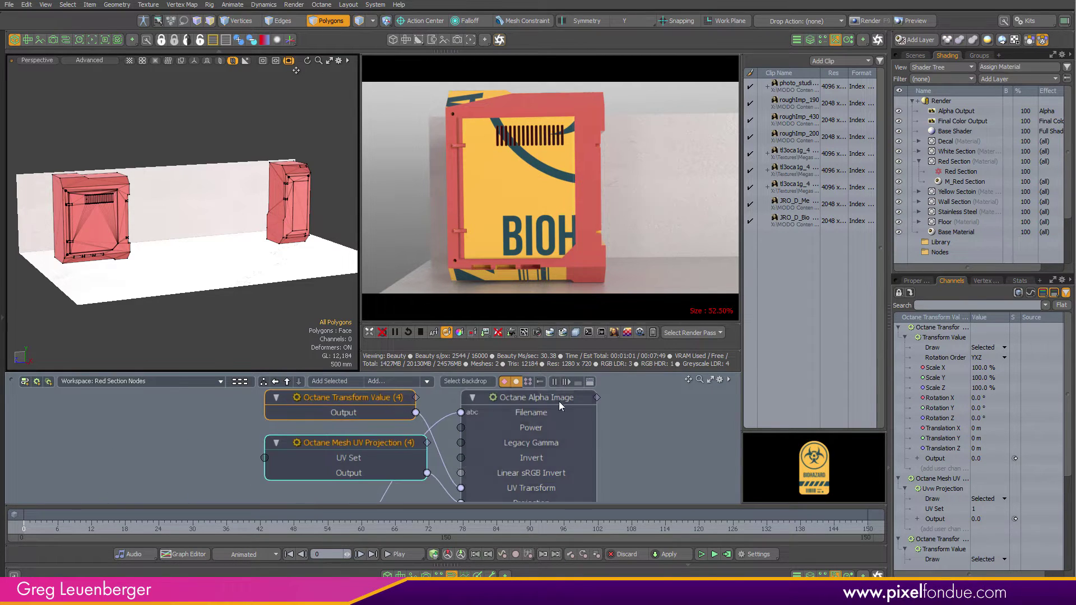
# Set the selected transforms' scale to 25% on X, Y and Z, and their X translation to about 65.3 mm
pyautogui.click(876, 40)
pyautogui.moveTo(350, 477); pyautogui.dragTo(405, 409, button='middle')
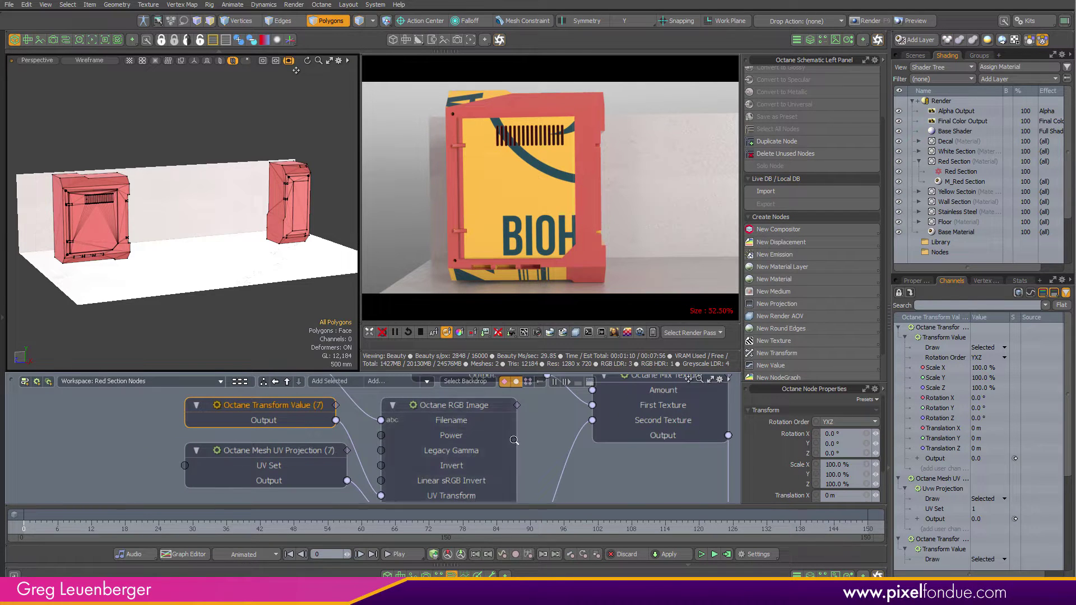
pyautogui.scroll(-6, 485, 448)
pyautogui.doubleClick(839, 382)
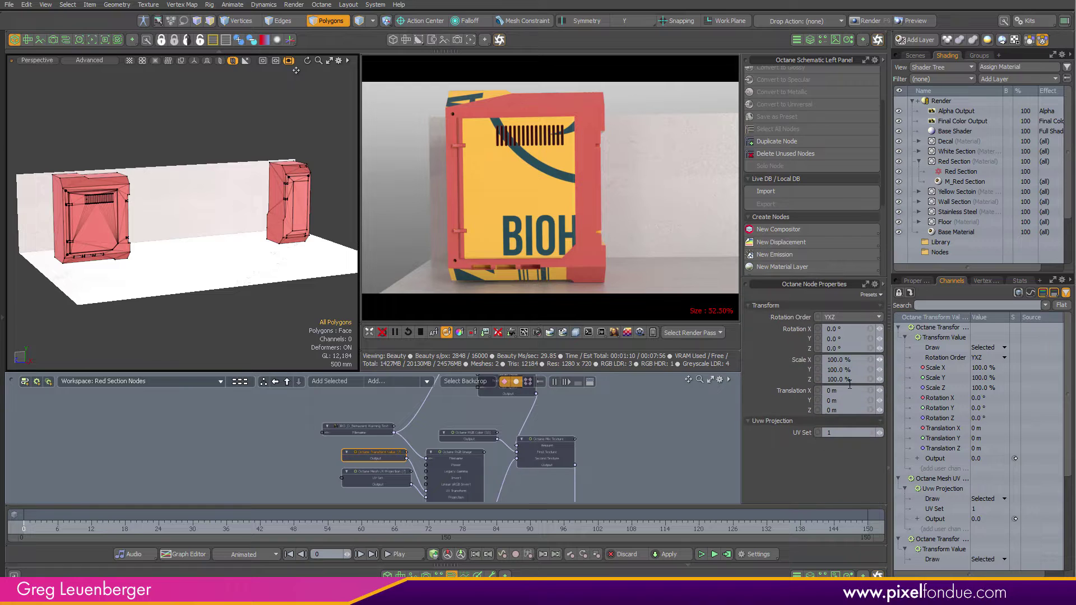
pyautogui.moveTo(851, 359); pyautogui.dragTo(793, 367)
pyautogui.write('25')
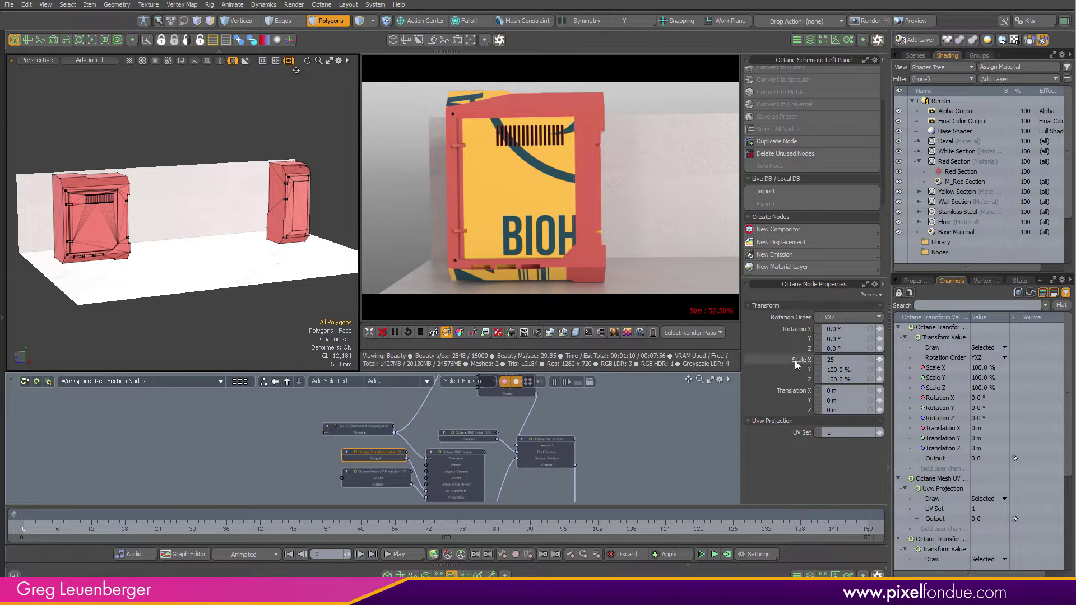
pyautogui.press('Return')
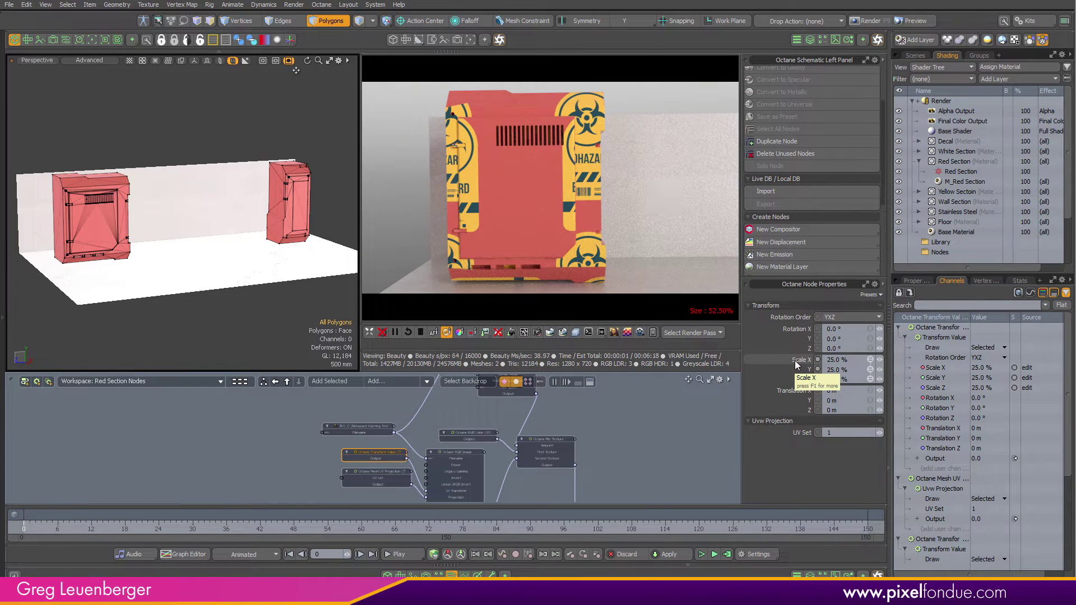
pyautogui.moveTo(879, 391); pyautogui.dragTo(894, 391)
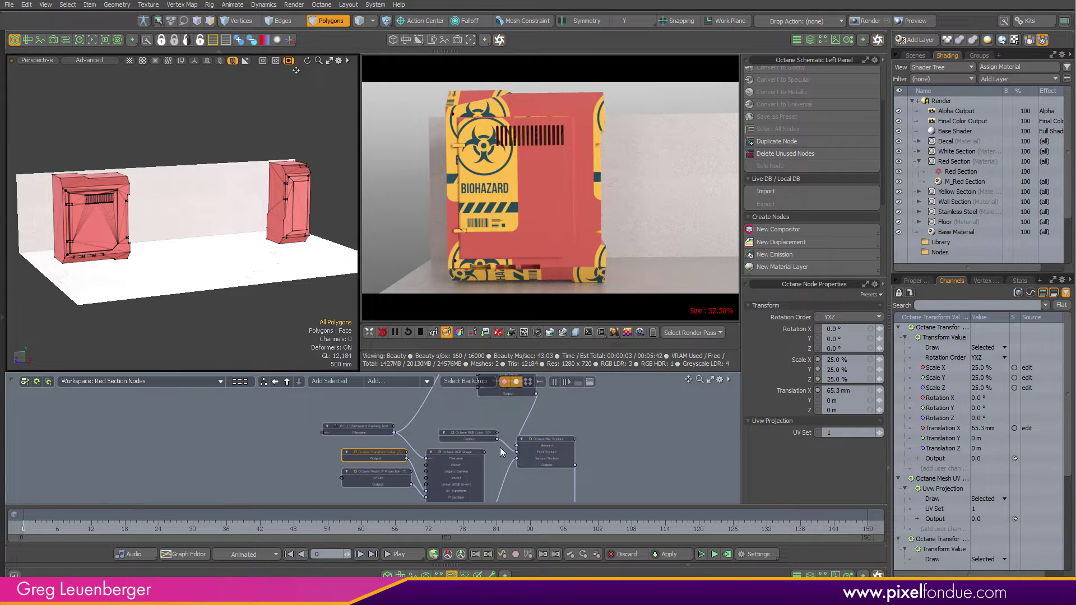
# Set the Border Mode of both the RGB Image and Alpha Image nodes to Clamp value
pyautogui.scroll(-2, 487, 466)
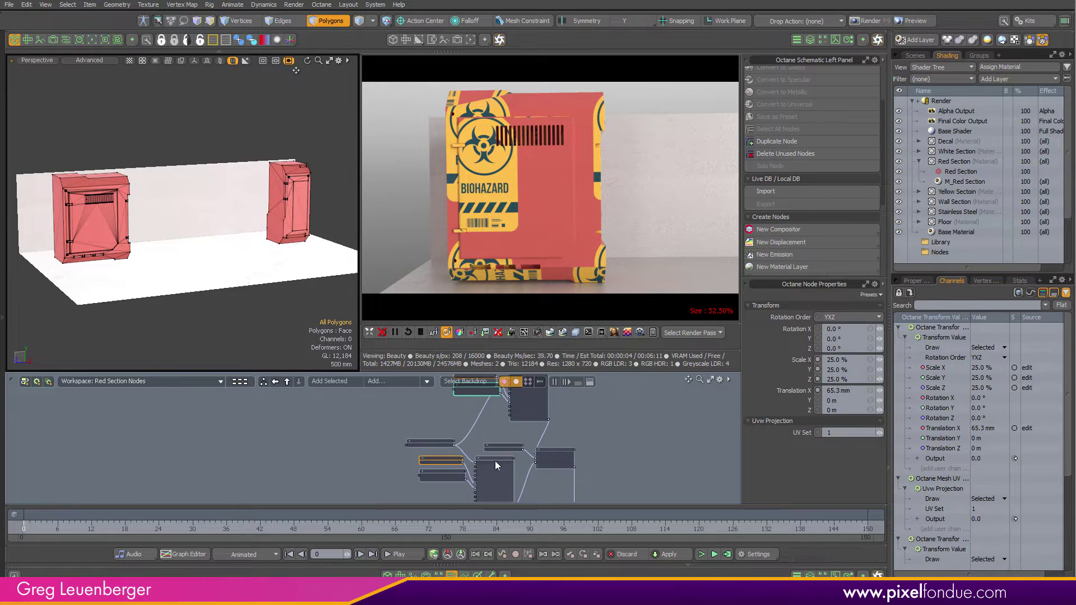
pyautogui.click(497, 460)
pyautogui.keyDown('alt'); pyautogui.moveTo(572, 408); pyautogui.dragTo(583, 449); pyautogui.keyUp('alt')
pyautogui.keyDown('shift'); pyautogui.click(546, 420); pyautogui.keyUp('shift')
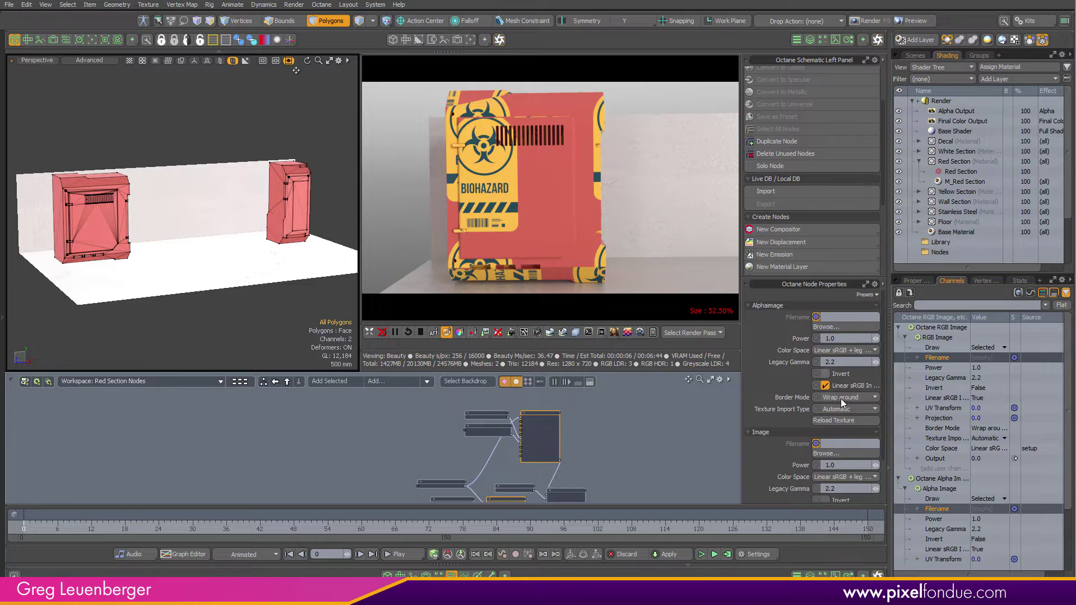
pyautogui.click(846, 398)
pyautogui.click(850, 437)
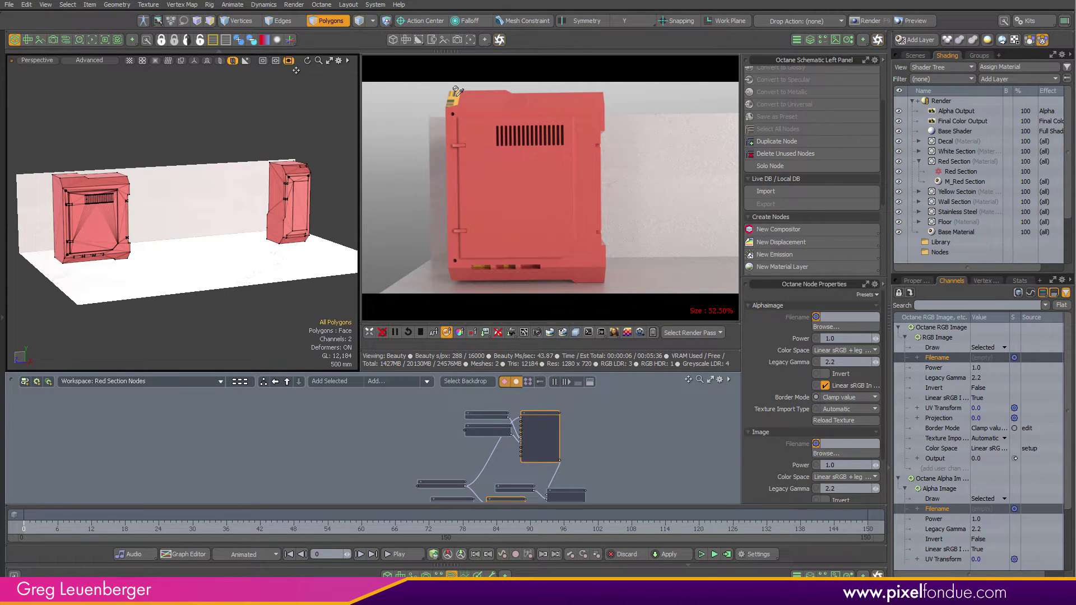
pyautogui.click(652, 465)
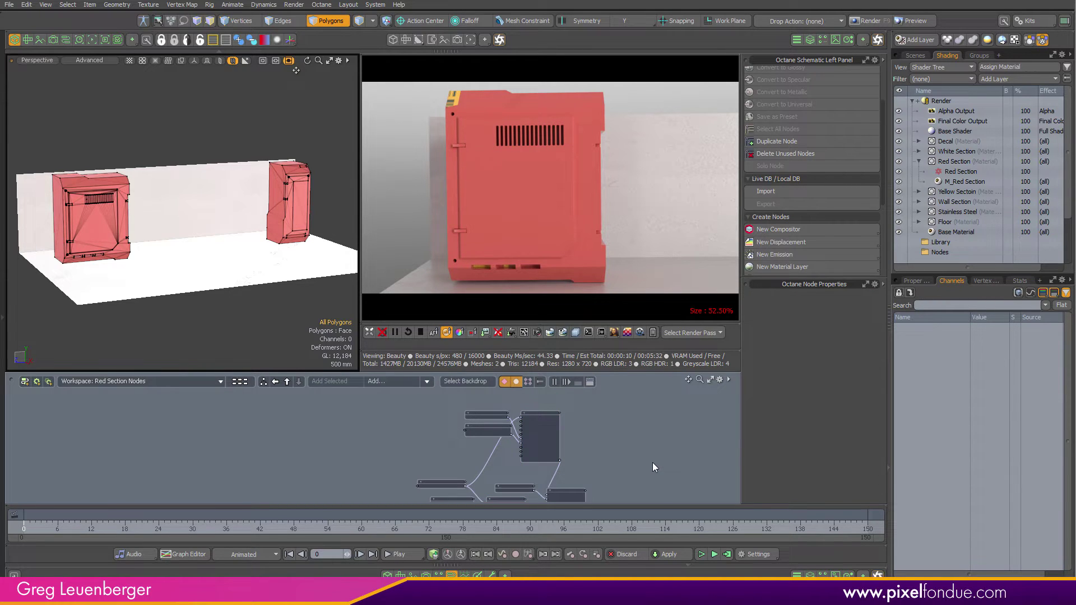
# Search the item library for "tex" and add a Texture Locator to the scene
pyautogui.keyDown('alt'); pyautogui.moveTo(584, 461); pyautogui.dragTo(600, 427); pyautogui.keyUp('alt')
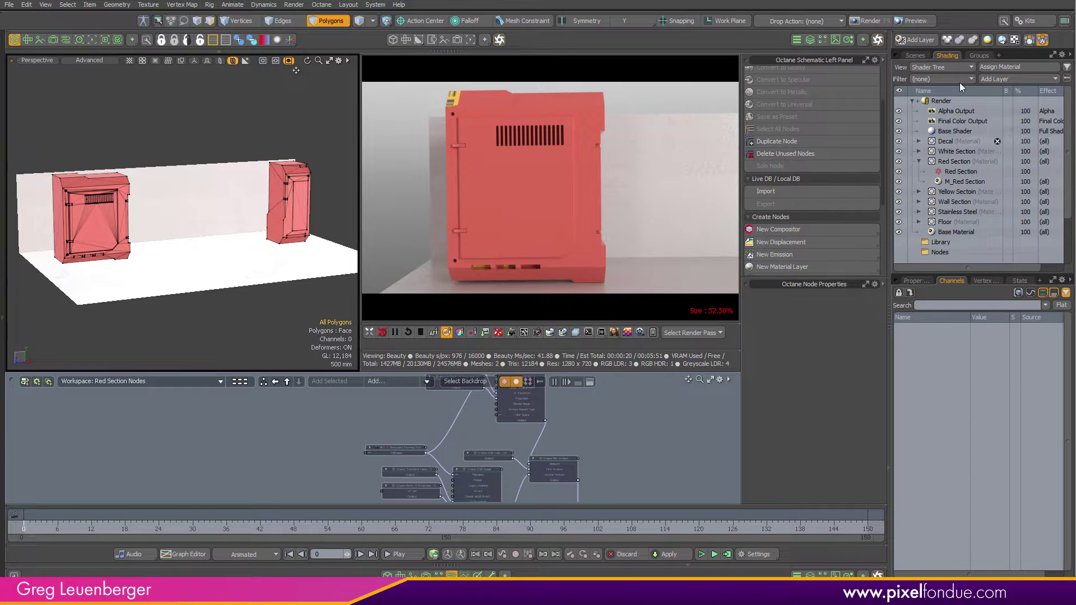
pyautogui.click(914, 55)
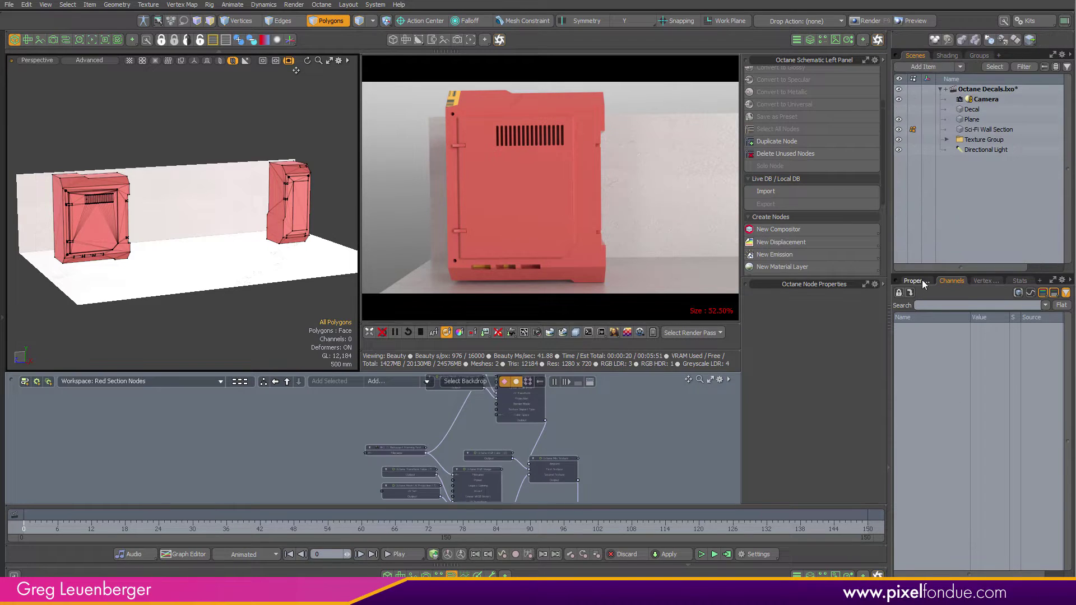
pyautogui.click(923, 281)
pyautogui.click(916, 67)
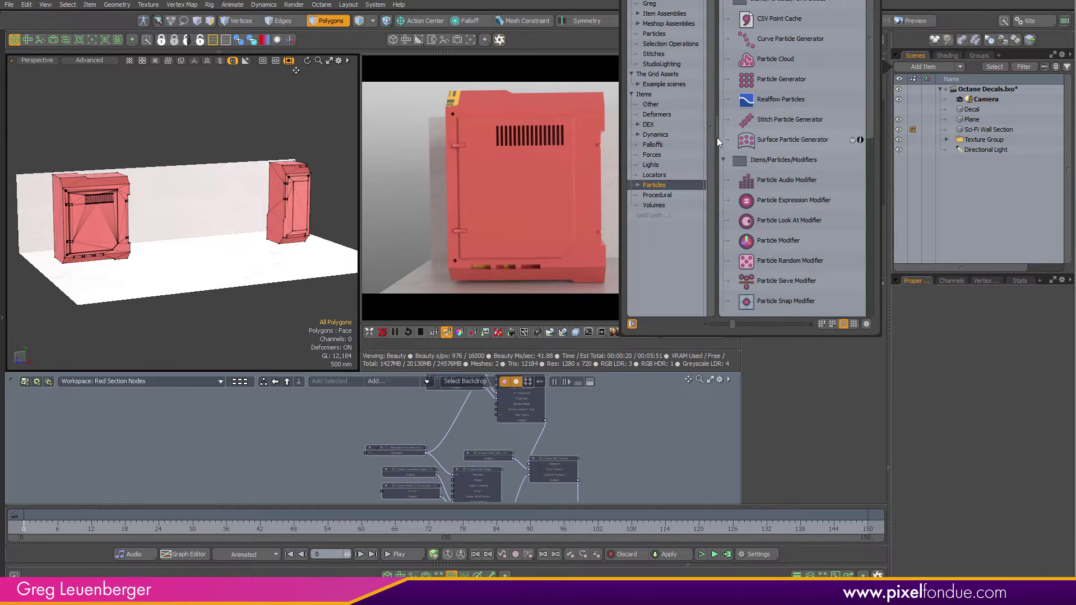
pyautogui.moveTo(749, 2); pyautogui.dragTo(692, 56)
pyautogui.press('t')
pyautogui.press('e')
pyautogui.click(634, 84)
pyautogui.write('tex')
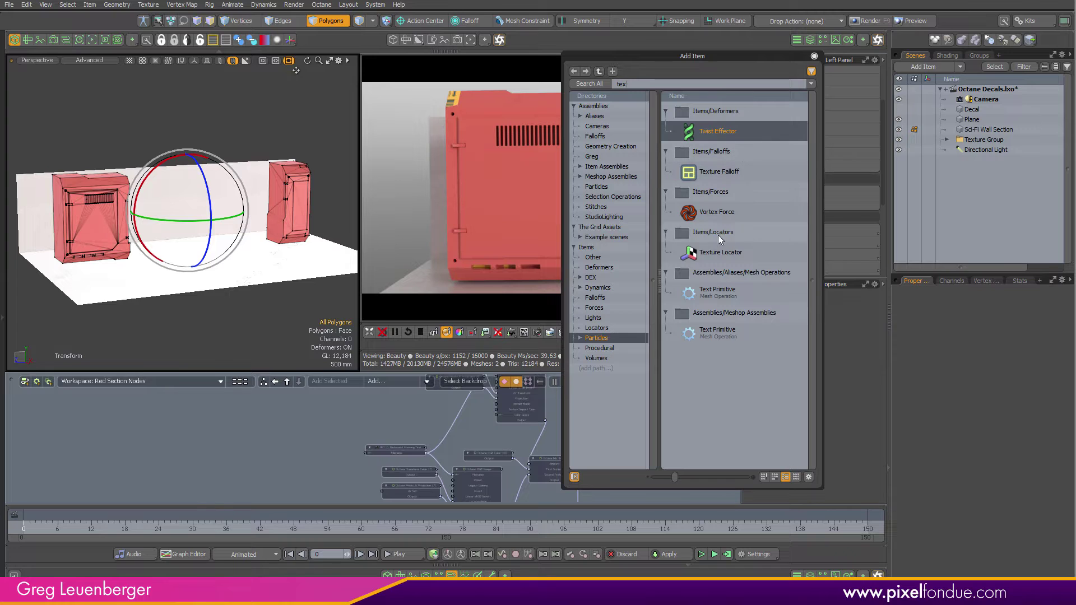
pyautogui.doubleClick(717, 251)
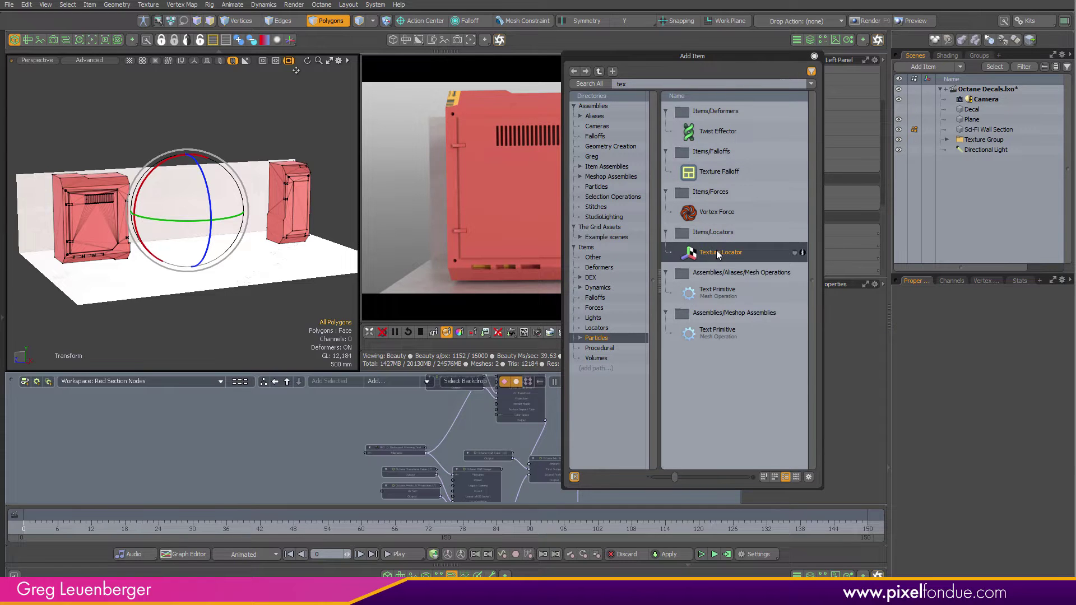
pyautogui.click(814, 57)
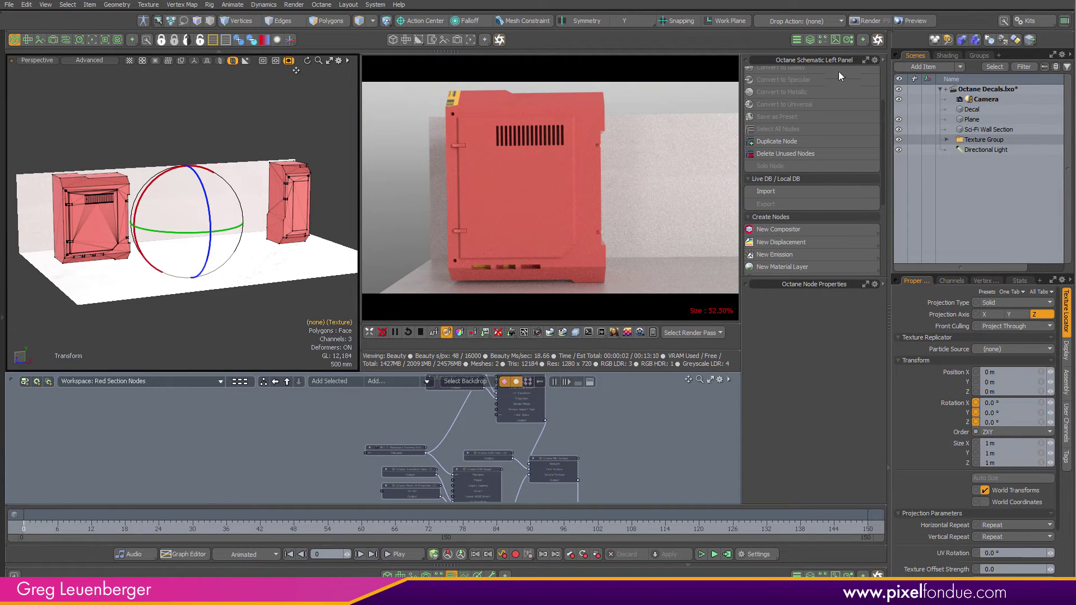
# Rename the new texture locator in the Texture Group as Decal Loc
pyautogui.click(946, 140)
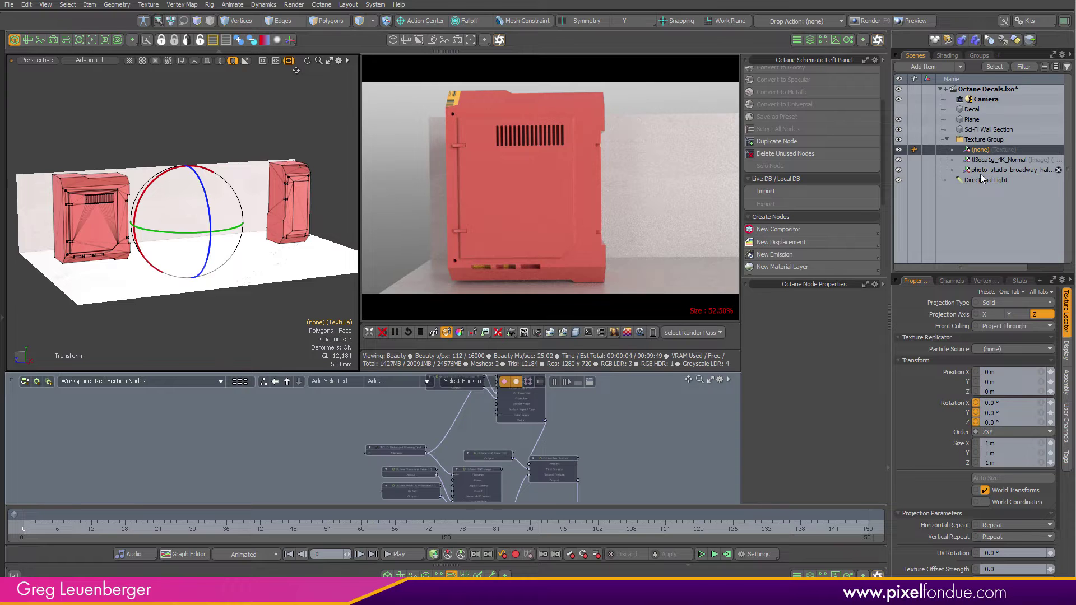
pyautogui.rightClick(977, 150)
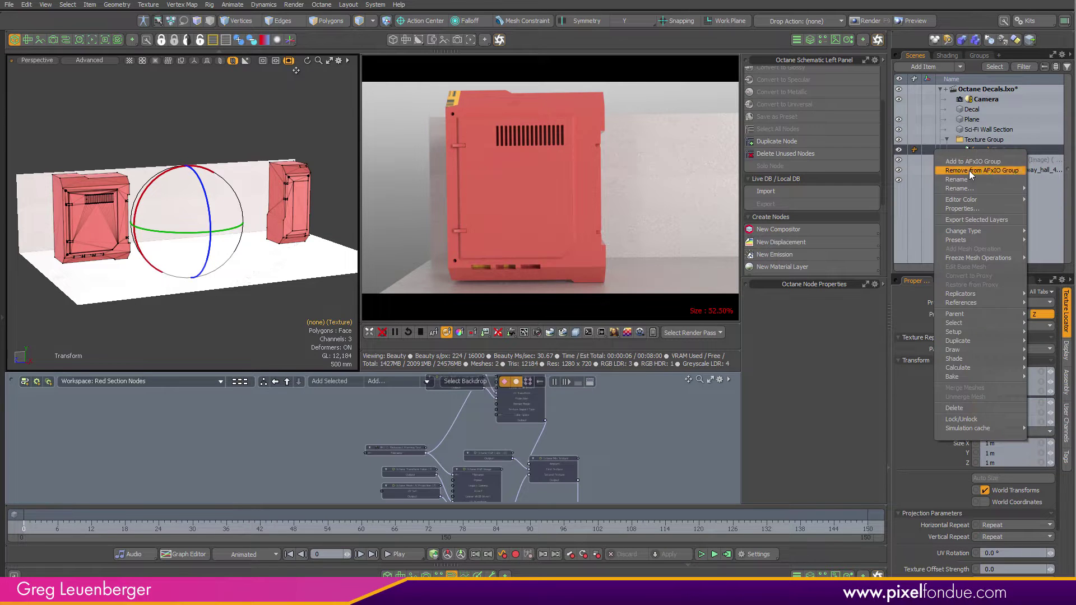
pyautogui.click(970, 171)
pyautogui.write('Deca')
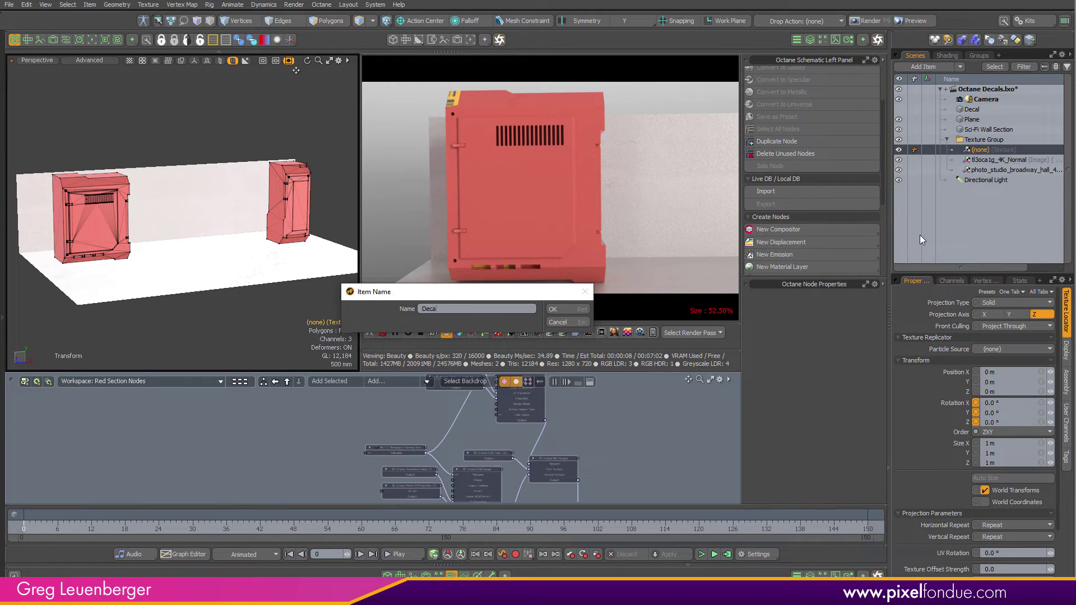
pyautogui.write('l Loc')
pyautogui.press('Return')
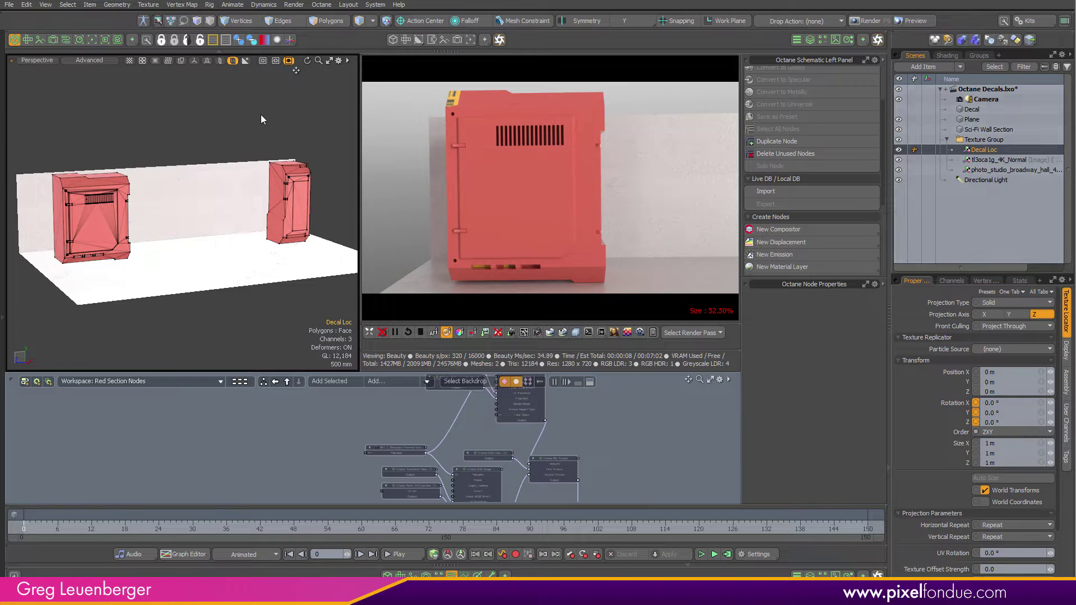
# Add Decal Loc to the node schematic and expose its Octane Projection channel on the node
pyautogui.moveTo(975, 149); pyautogui.dragTo(253, 443)
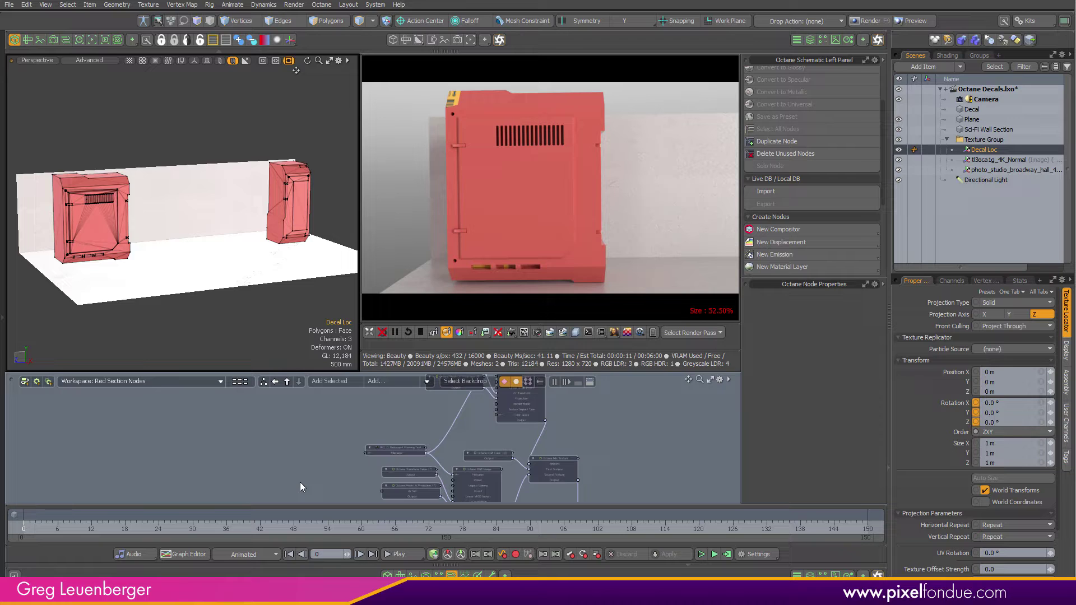
pyautogui.keyDown('ctrl'); pyautogui.keyDown('alt'); pyautogui.moveTo(257, 460); pyautogui.dragTo(387, 442); pyautogui.keyUp('alt'); pyautogui.keyUp('ctrl')
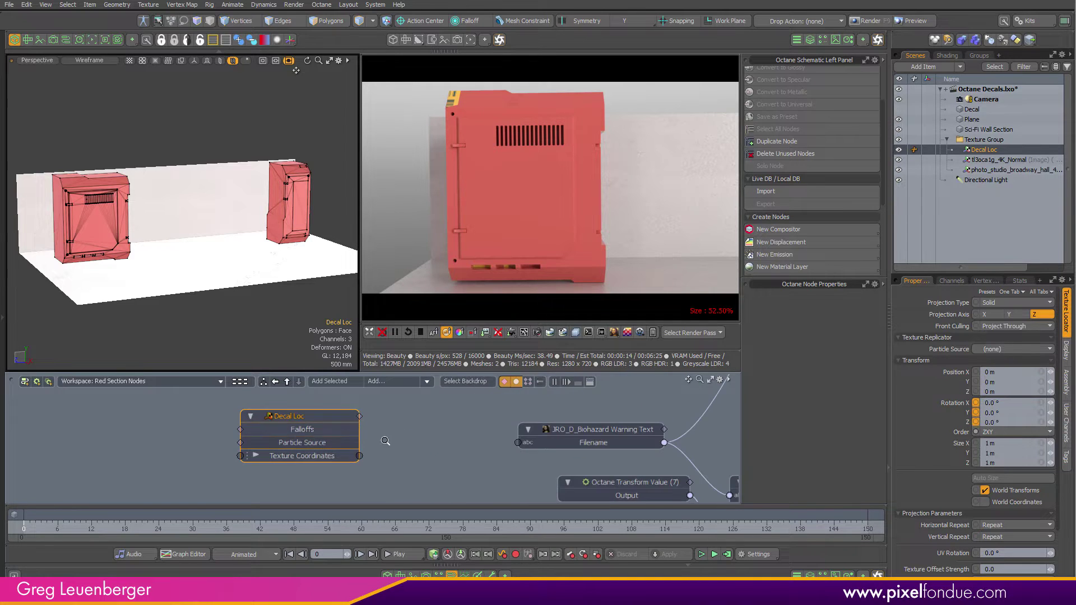
pyautogui.click(959, 281)
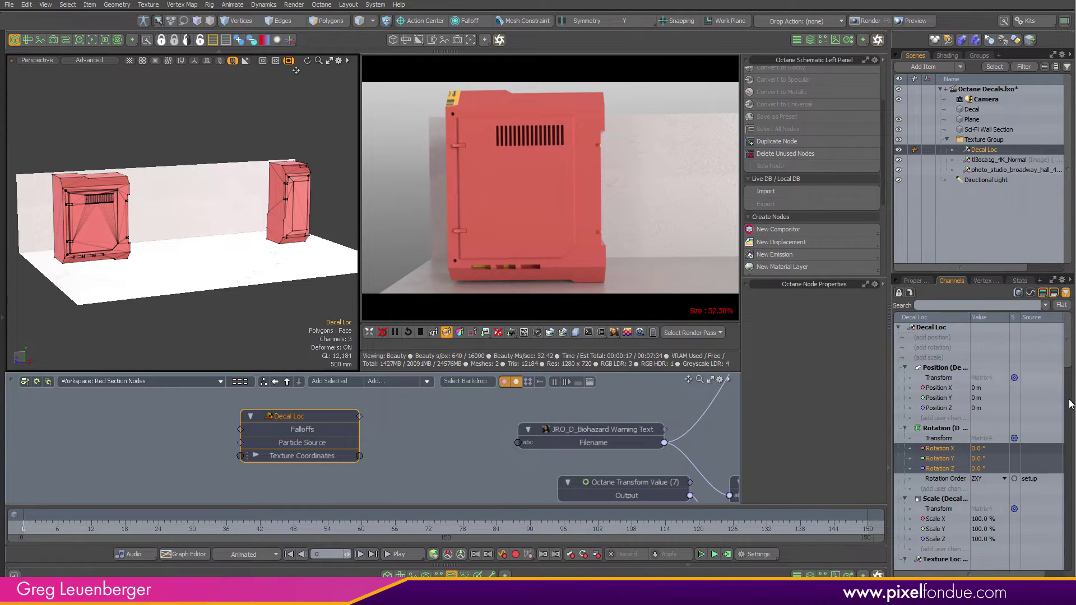
pyautogui.click(979, 301)
pyautogui.write('octane')
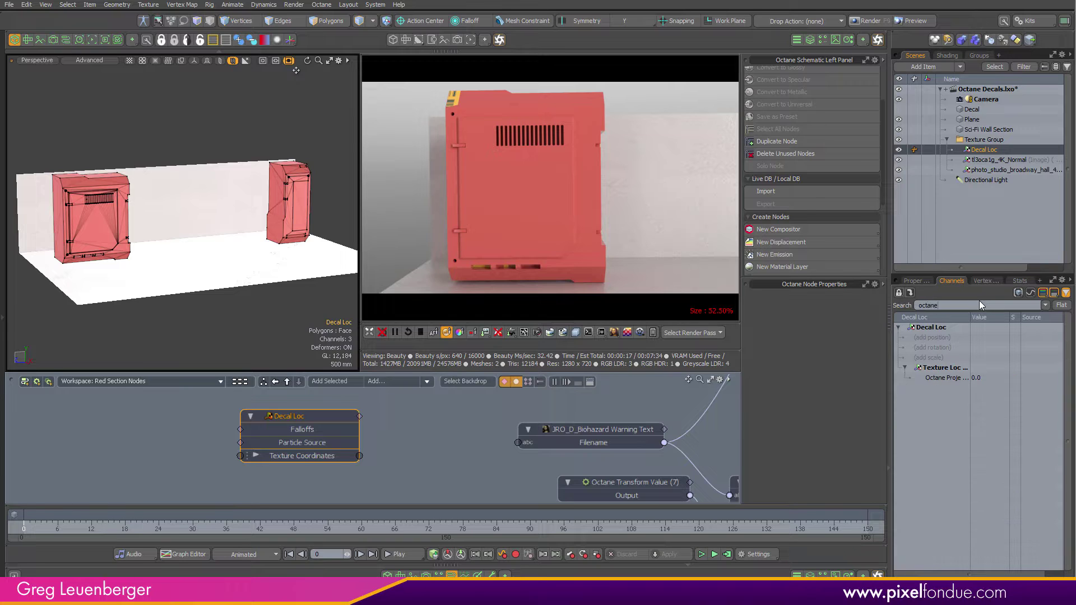
pyautogui.moveTo(969, 317); pyautogui.dragTo(1010, 317)
pyautogui.moveTo(947, 377); pyautogui.dragTo(314, 473)
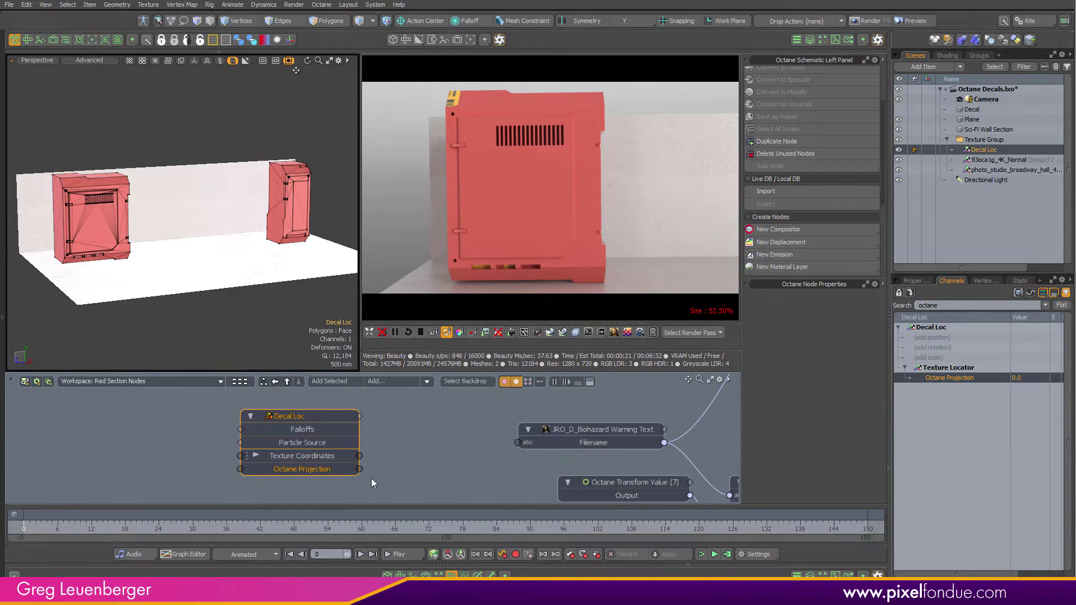
# Replace the RGB Image's mesh UV projection by connecting Decal Loc's Octane Projection to its Projection input
pyautogui.click(381, 475)
pyautogui.scroll(-2, 425, 466)
pyautogui.keyDown('alt'); pyautogui.moveTo(504, 465); pyautogui.dragTo(432, 465); pyautogui.keyUp('alt')
pyautogui.scroll(-3, 448, 465)
pyautogui.keyDown('alt'); pyautogui.moveTo(594, 499); pyautogui.dragTo(538, 466); pyautogui.keyUp('alt')
pyautogui.scroll(4, 530, 468)
pyautogui.moveTo(368, 435); pyautogui.dragTo(351, 483)
pyautogui.keyDown('alt'); pyautogui.moveTo(387, 450); pyautogui.dragTo(426, 450); pyautogui.keyUp('alt')
pyautogui.keyDown('ctrl'); pyautogui.keyDown('alt'); pyautogui.moveTo(425, 451); pyautogui.dragTo(322, 447); pyautogui.keyUp('alt'); pyautogui.keyUp('ctrl')
pyautogui.moveTo(255, 432); pyautogui.dragTo(537, 493)
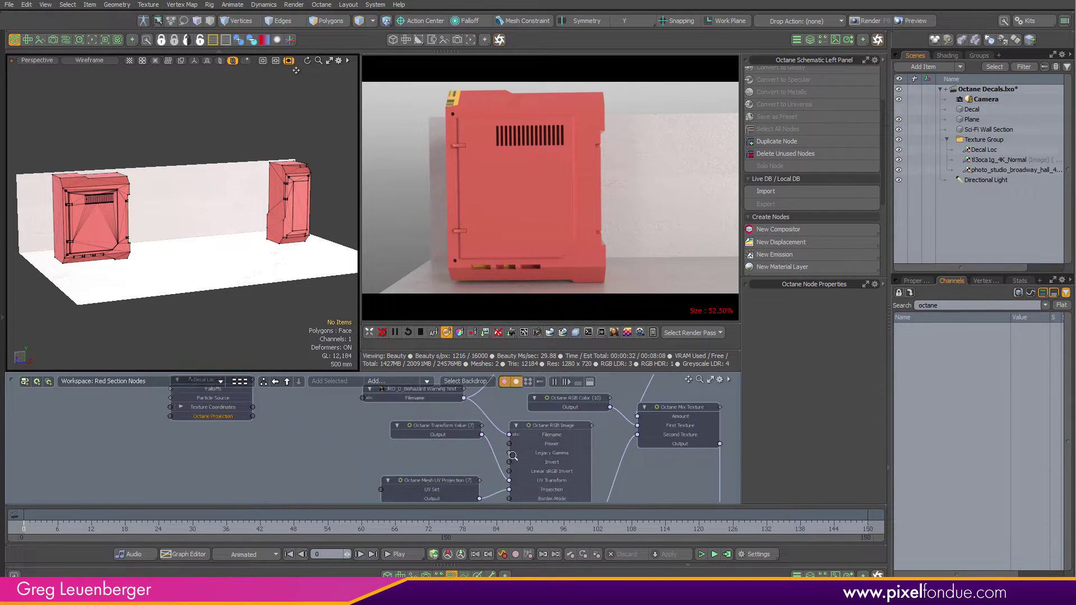
pyautogui.scroll(-1, 529, 489)
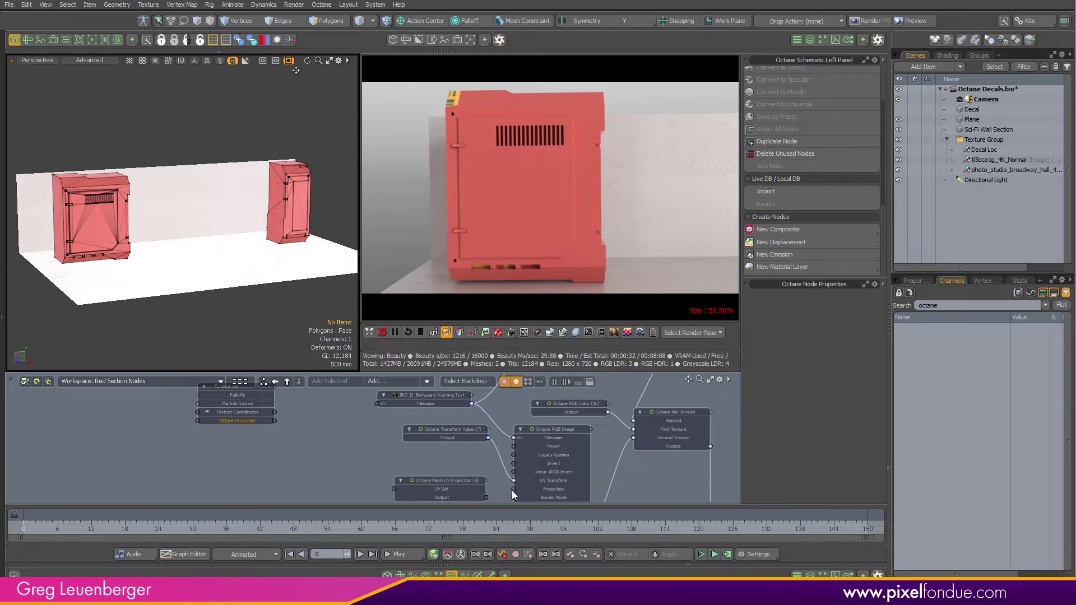
pyautogui.moveTo(272, 485); pyautogui.dragTo(239, 550)
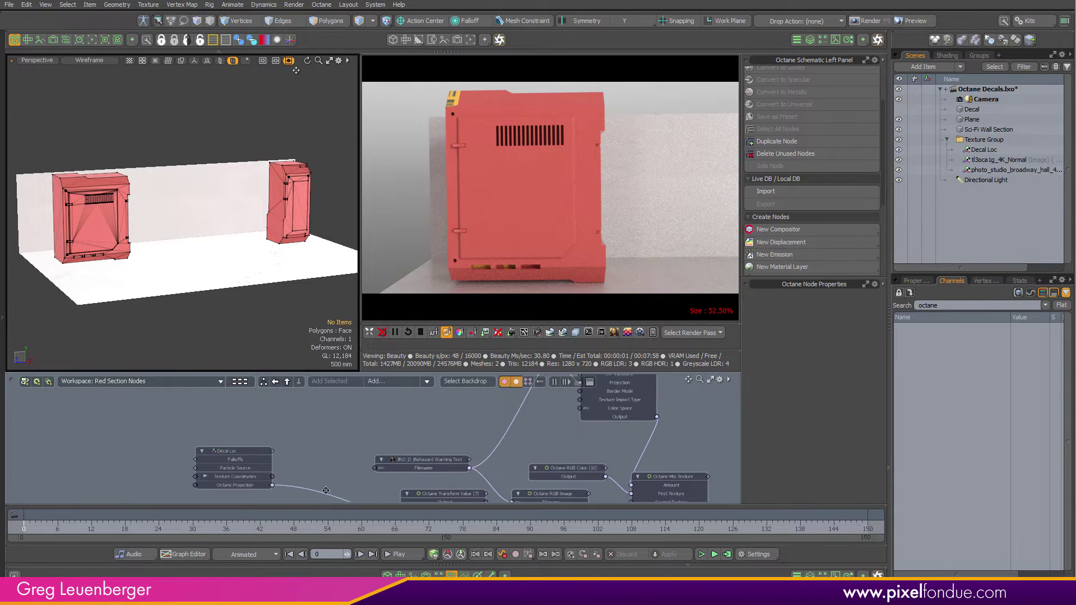
# Connect Decal Loc's Octane Projection to the Alpha Image's Projection in place of the mesh UV projection, and reposition the Decal Loc node
pyautogui.keyDown('ctrl'); pyautogui.keyDown('alt'); pyautogui.moveTo(519, 446); pyautogui.dragTo(595, 461); pyautogui.keyUp('alt'); pyautogui.keyUp('ctrl')
pyautogui.click(442, 457)
pyautogui.scroll(-5, 449, 448)
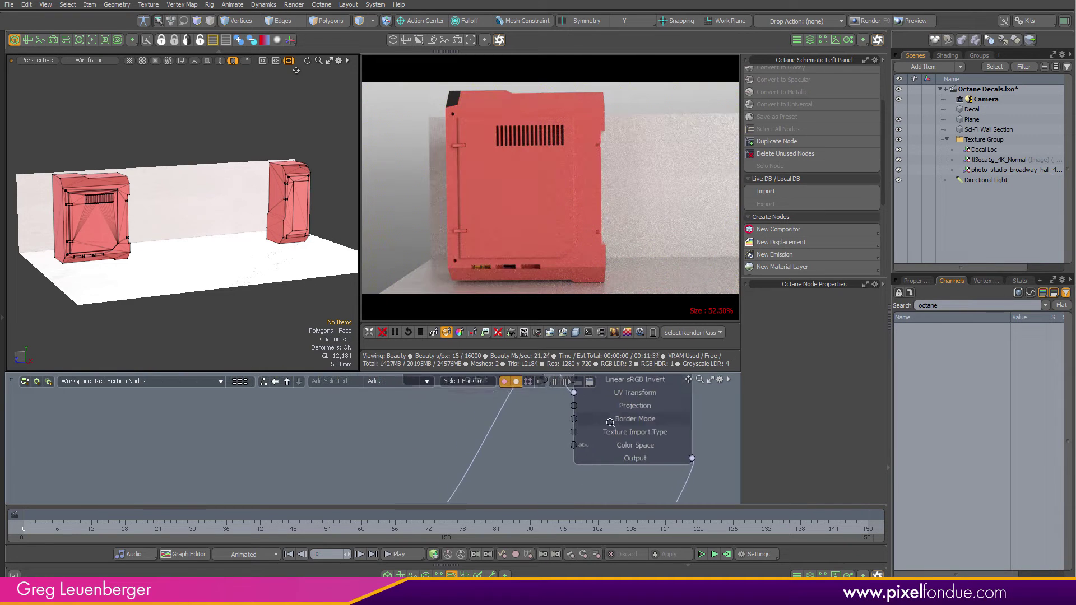
pyautogui.moveTo(599, 395); pyautogui.dragTo(339, 470)
pyautogui.scroll(-2, 353, 455)
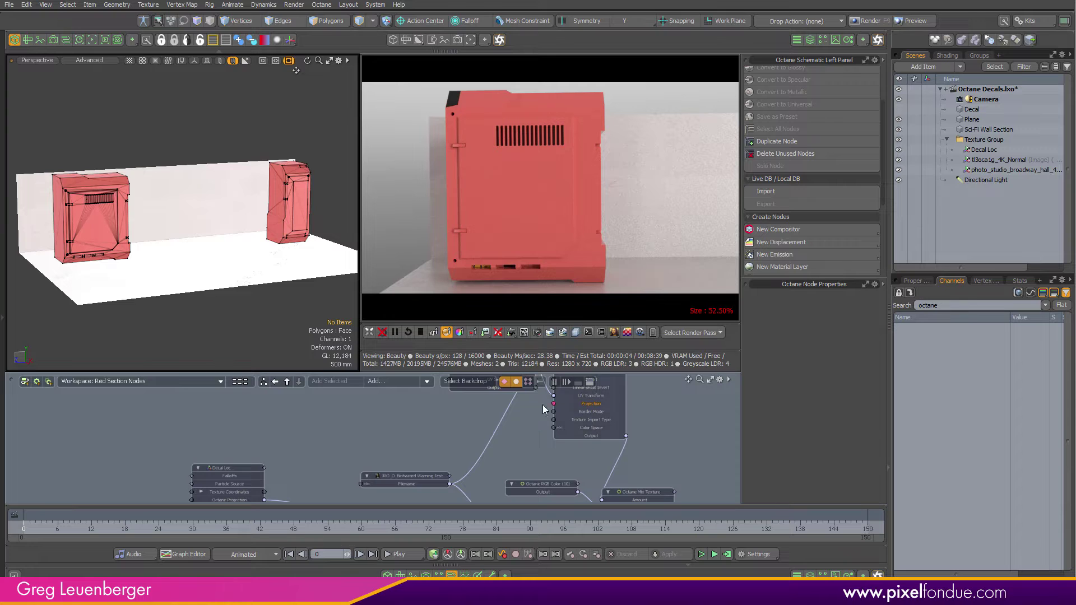
pyautogui.moveTo(532, 407); pyautogui.dragTo(265, 502)
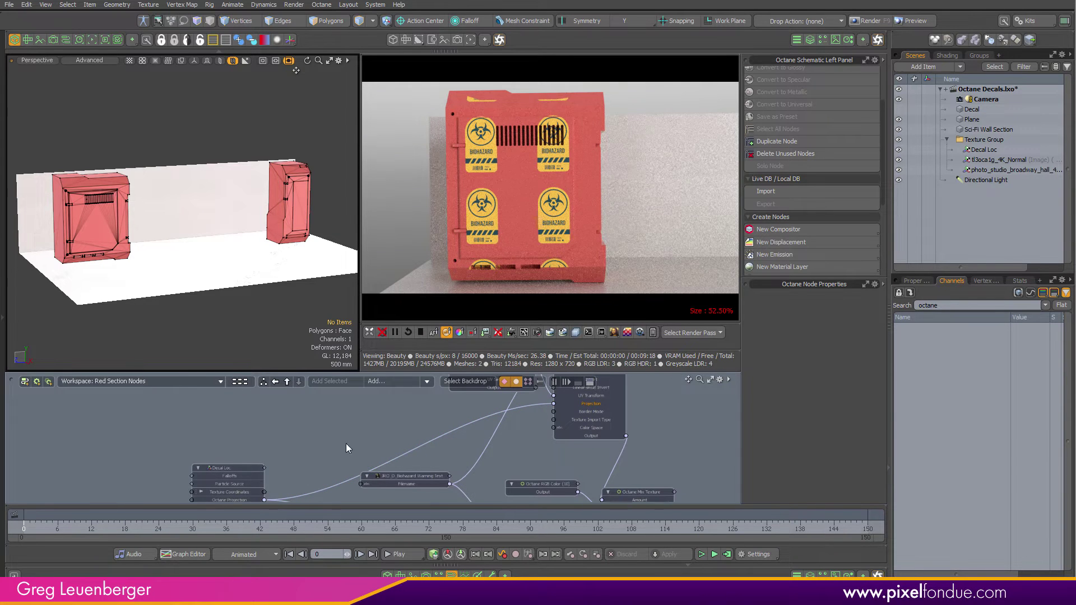
pyautogui.moveTo(241, 468); pyautogui.dragTo(255, 442)
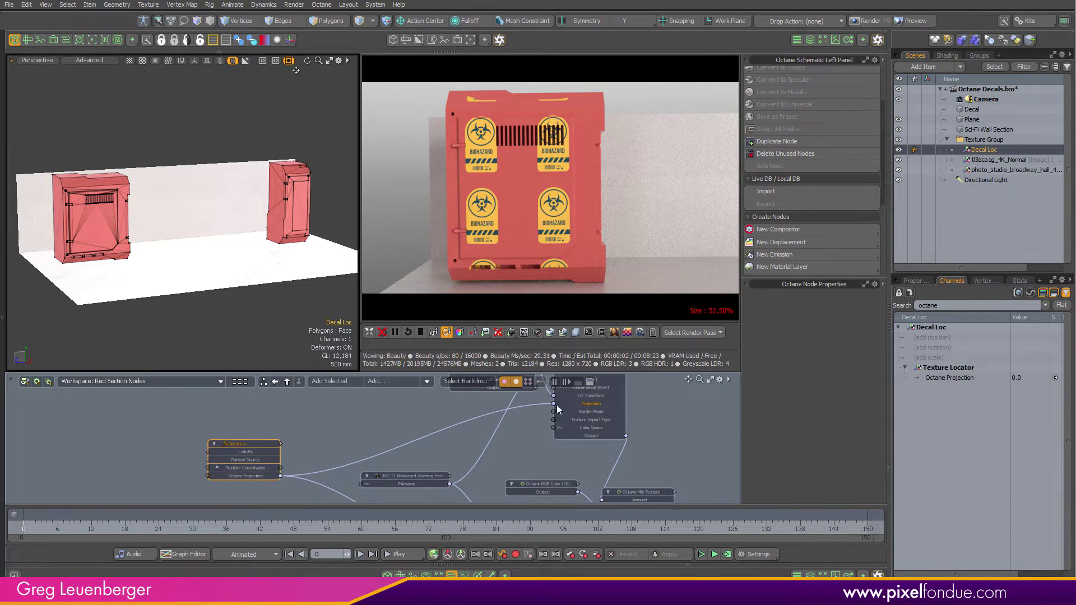
# Set Decal Loc's projection type to Planar on the X axis and its horizontal and vertical repeat to Edge
pyautogui.click(913, 281)
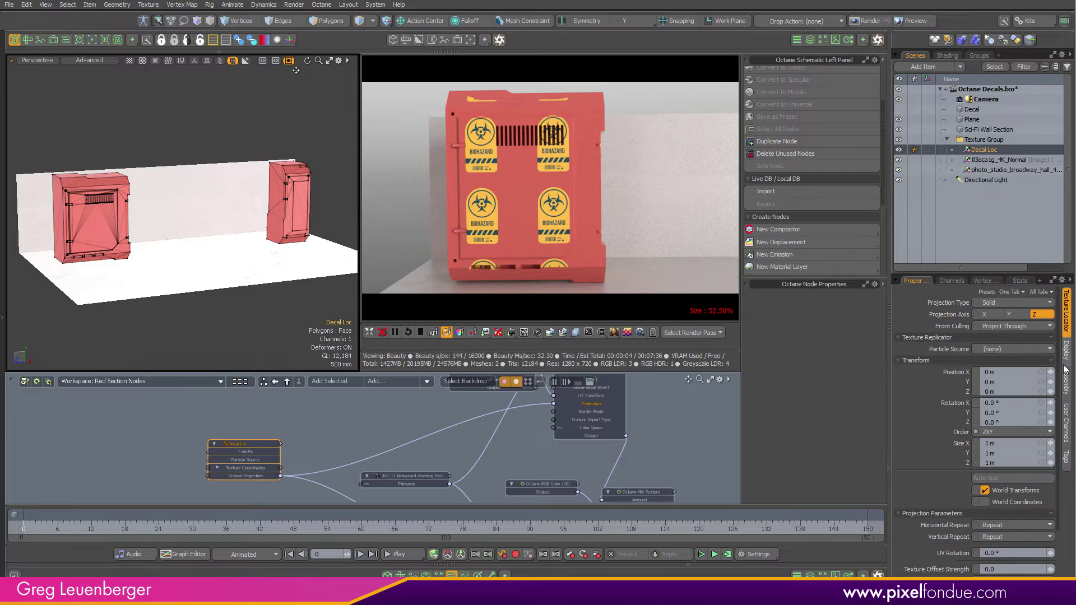
pyautogui.click(999, 303)
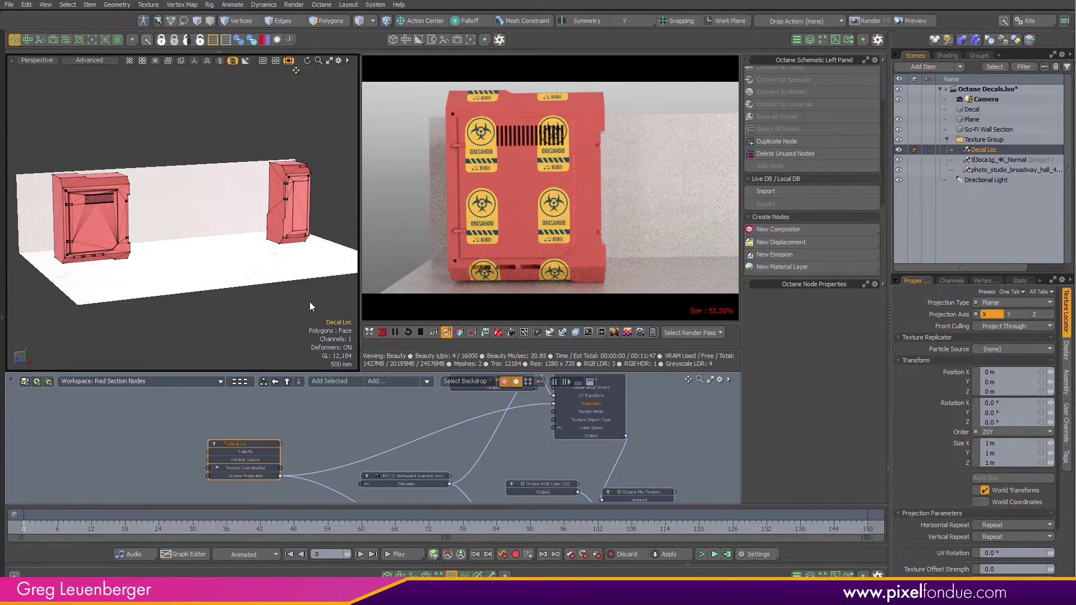
pyautogui.keyDown('ctrl'); pyautogui.keyDown('alt'); pyautogui.moveTo(257, 307); pyautogui.dragTo(221, 305); pyautogui.keyUp('alt'); pyautogui.keyUp('ctrl')
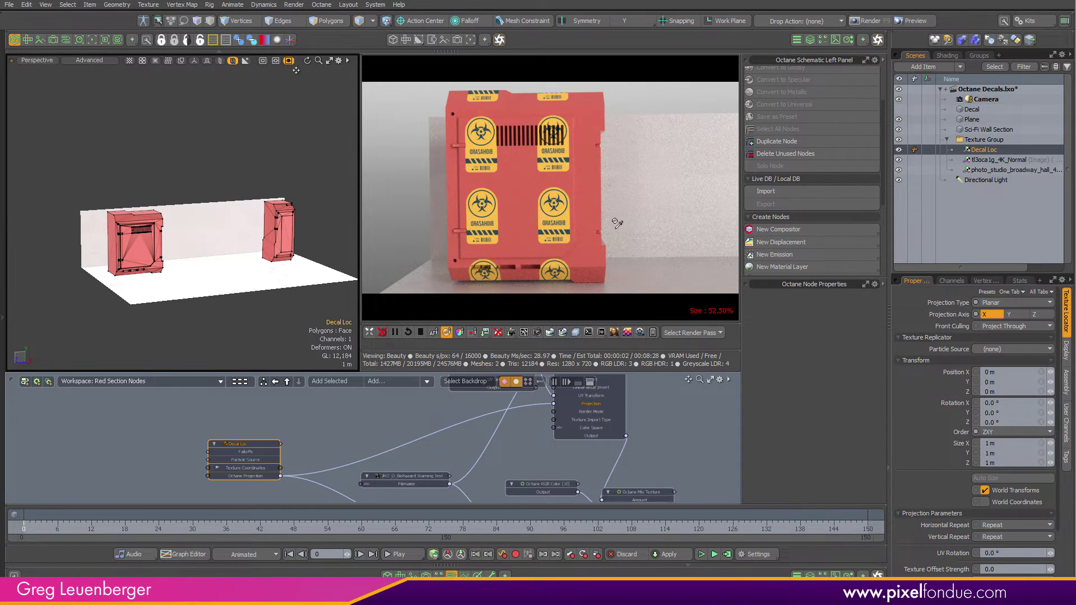
pyautogui.click(999, 524)
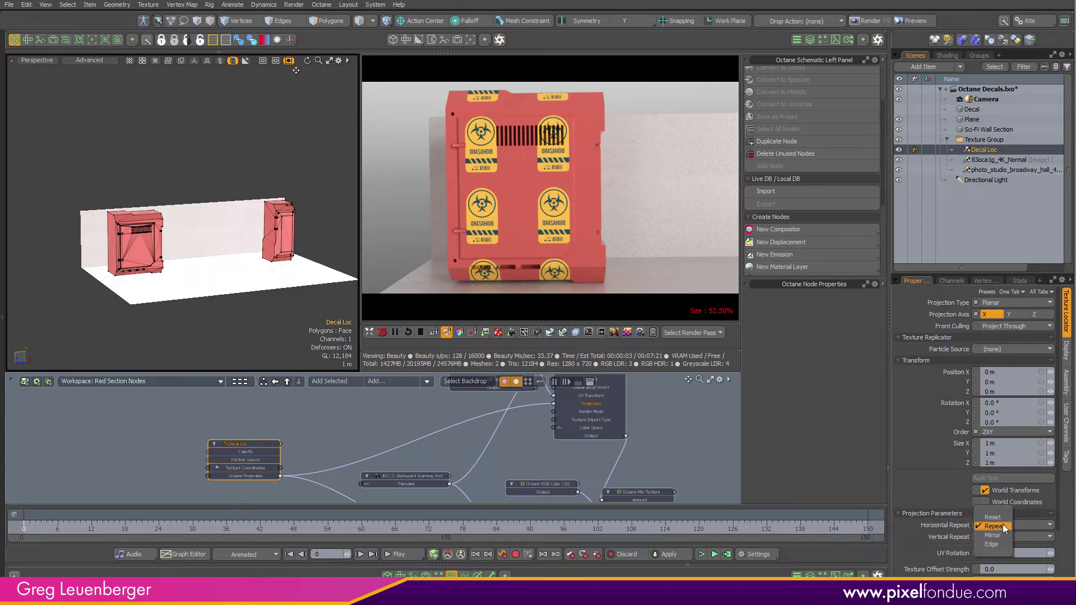
pyautogui.click(999, 543)
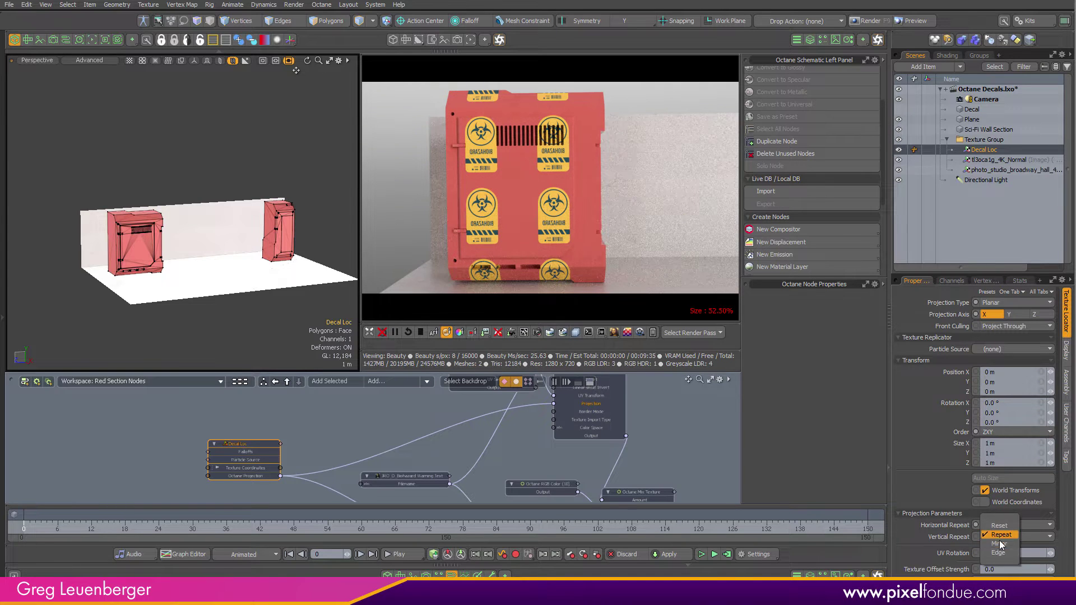
pyautogui.click(997, 537)
pyautogui.click(996, 555)
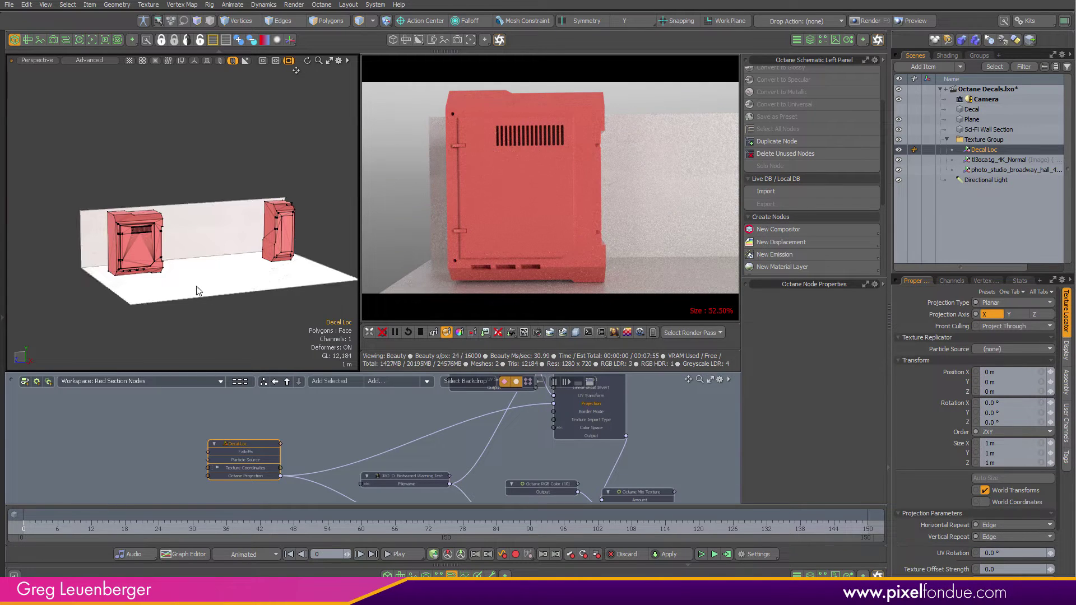
# Turn on the display of texture locators in the 3D viewport's visibility options
pyautogui.press('o')
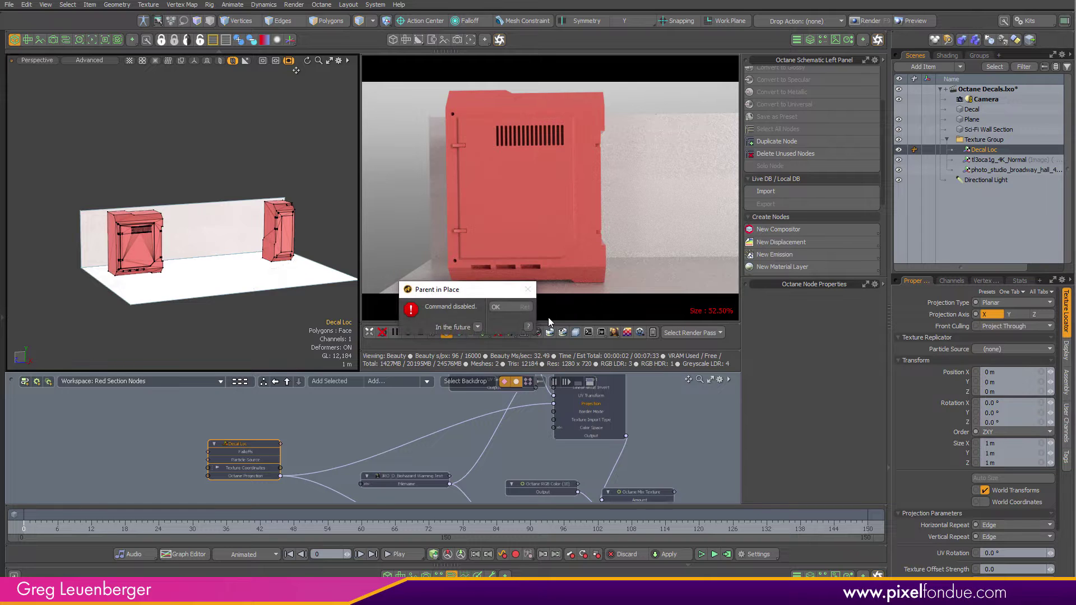
pyautogui.moveTo(608, 130); pyautogui.dragTo(326, 149)
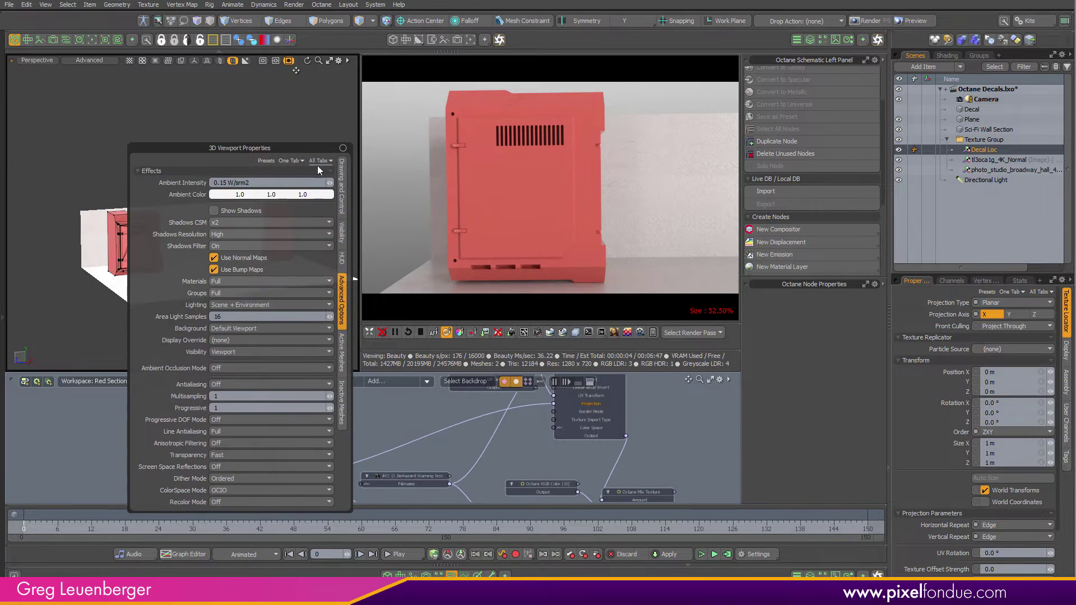
pyautogui.click(342, 231)
pyautogui.click(292, 208)
pyautogui.click(282, 219)
pyautogui.click(291, 204)
pyautogui.click(344, 148)
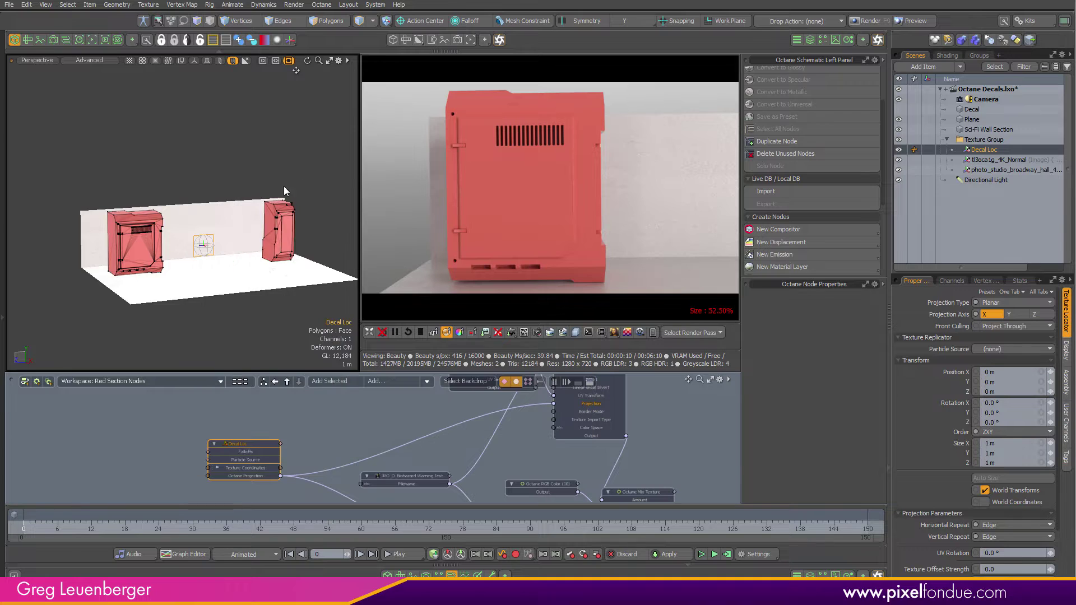
# Move Decal Loc to about X 400 mm, Y 230 mm, Z 3.42 m and scale its Y and Z size to about 1.685 m
pyautogui.keyDown('ctrl'); pyautogui.keyDown('alt'); pyautogui.moveTo(219, 241); pyautogui.dragTo(181, 225); pyautogui.keyUp('alt'); pyautogui.keyUp('ctrl')
pyautogui.press('w')
pyautogui.press('r')
pyautogui.moveTo(82, 228); pyautogui.dragTo(107, 257)
pyautogui.press('w')
pyautogui.press('space')
pyautogui.click(228, 136)
pyautogui.scroll(-3, 263, 287)
pyautogui.moveTo(243, 292)
pyautogui.keyDown('alt'); pyautogui.mouseDown()
pyautogui.moveTo(218, 279)
pyautogui.moveTo(235, 275)
pyautogui.mouseUp(); pyautogui.keyUp('alt')
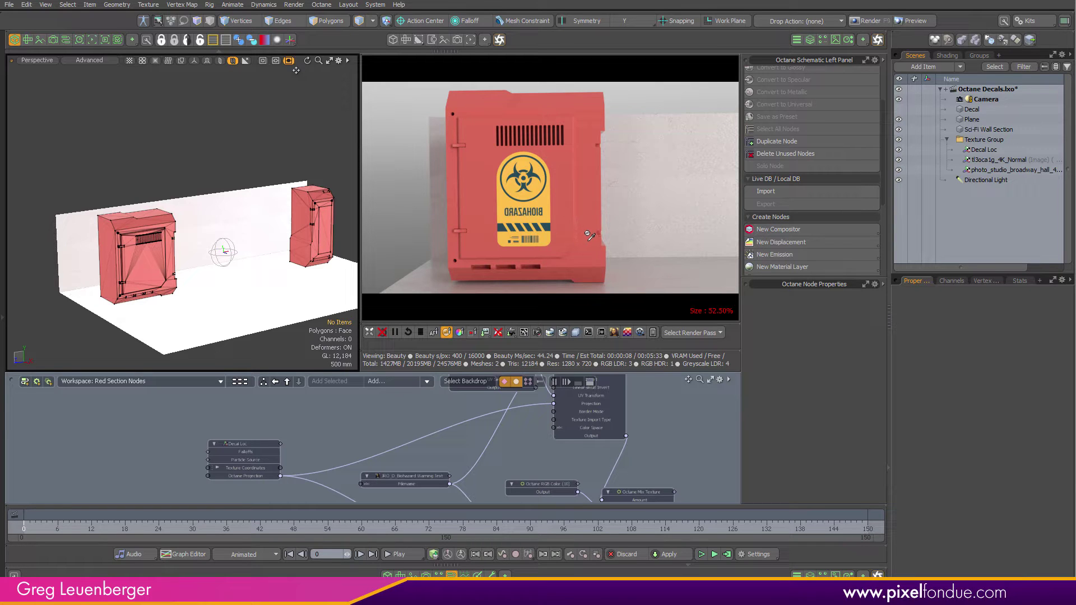
# Flip the mirrored decal by setting Decal Loc's Z size to -1.685 m
pyautogui.scroll(3, 210, 277)
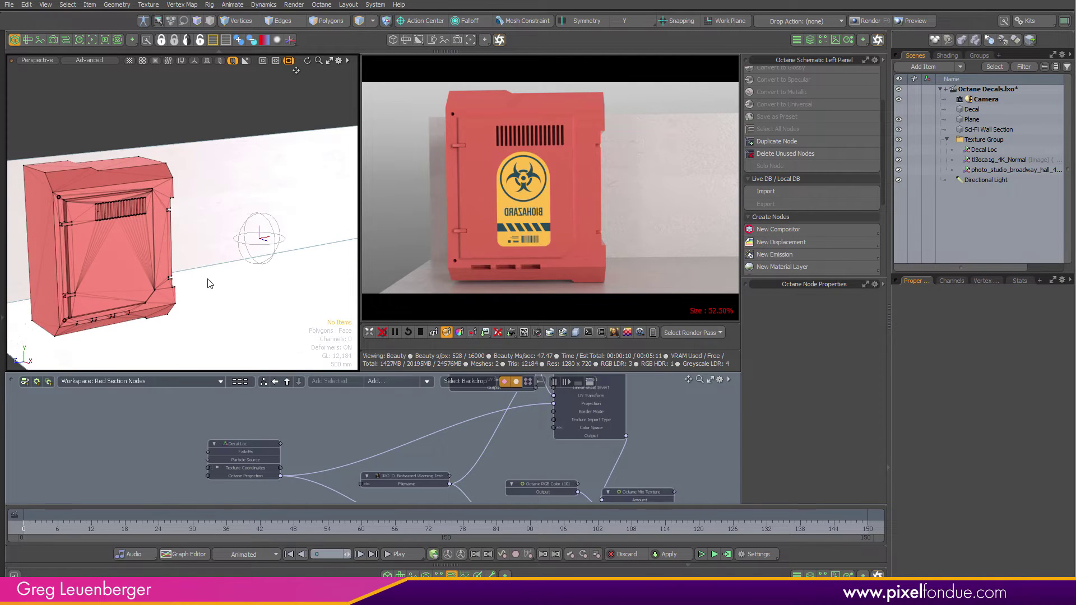
pyautogui.keyDown('alt'); pyautogui.moveTo(207, 283); pyautogui.dragTo(222, 217); pyautogui.keyUp('alt')
pyautogui.click(280, 449)
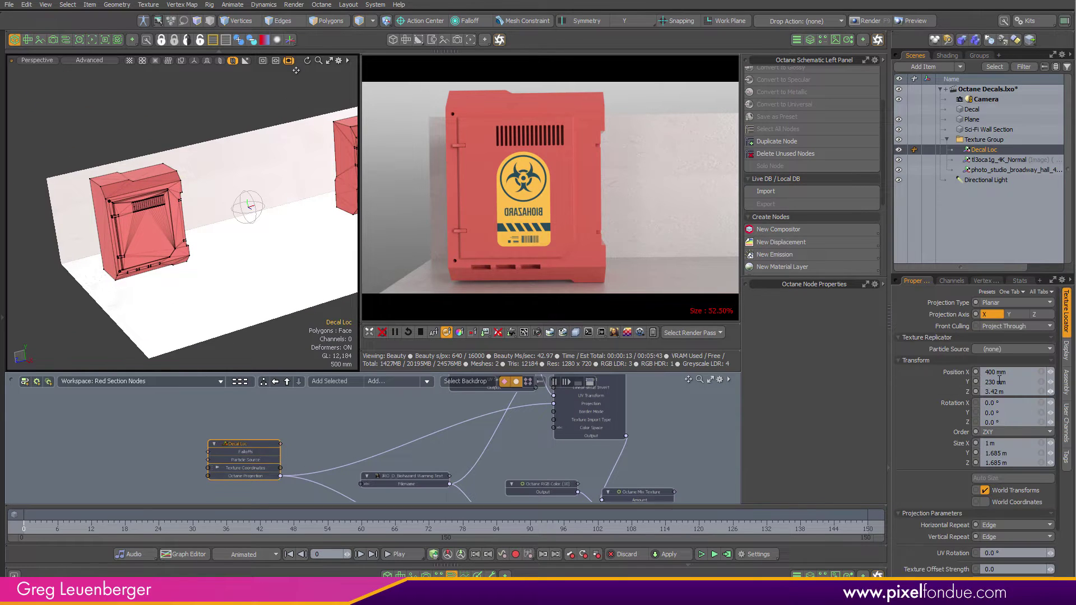
pyautogui.click(1022, 462)
pyautogui.press('Left')
pyautogui.press('Return')
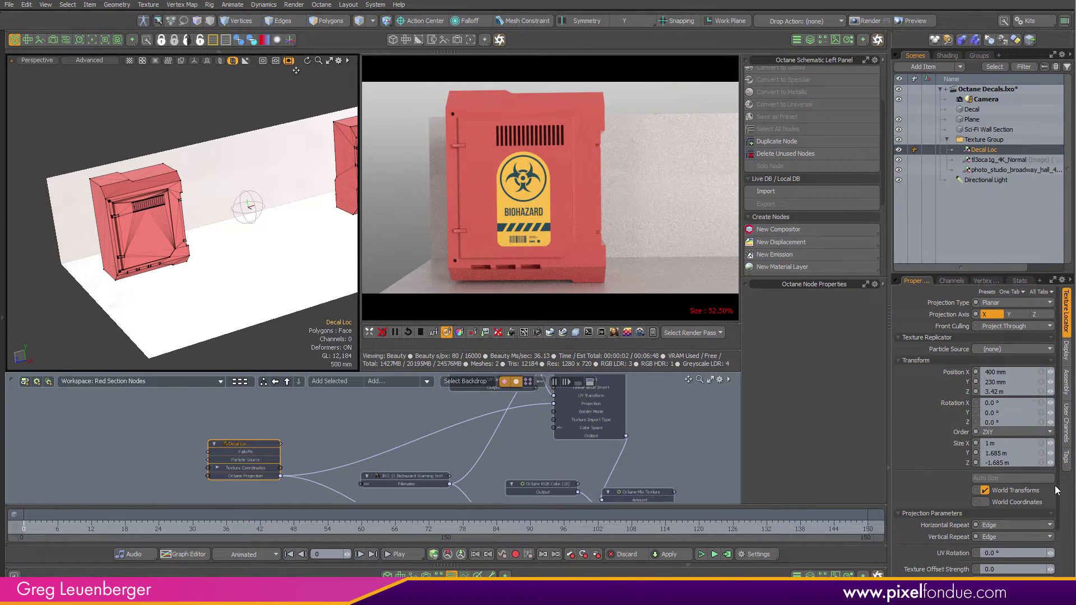
pyautogui.scroll(-3, 1059, 505)
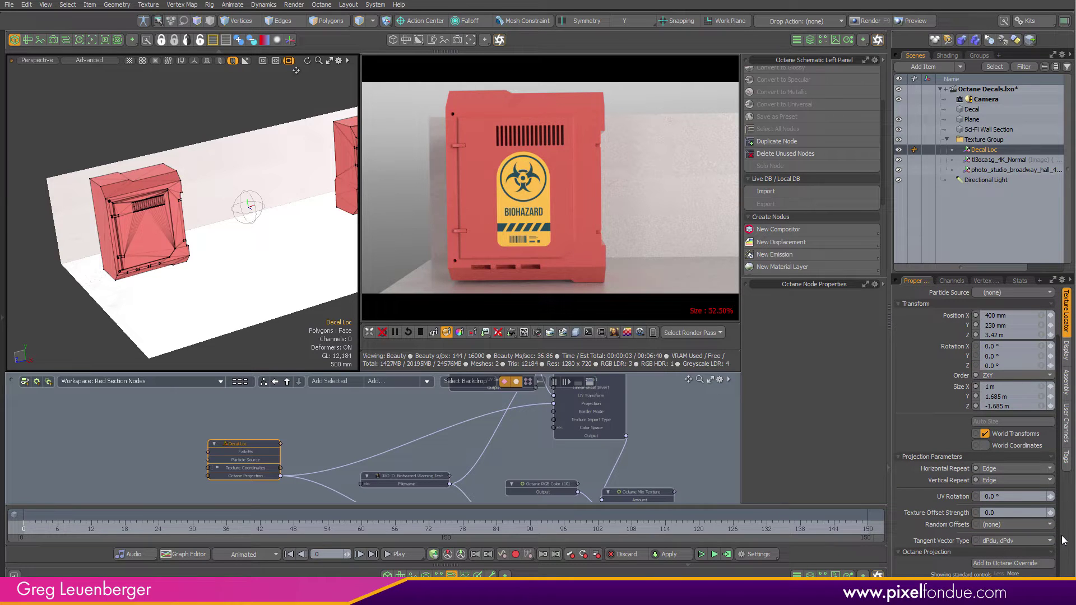
pyautogui.scroll(3, 1059, 395)
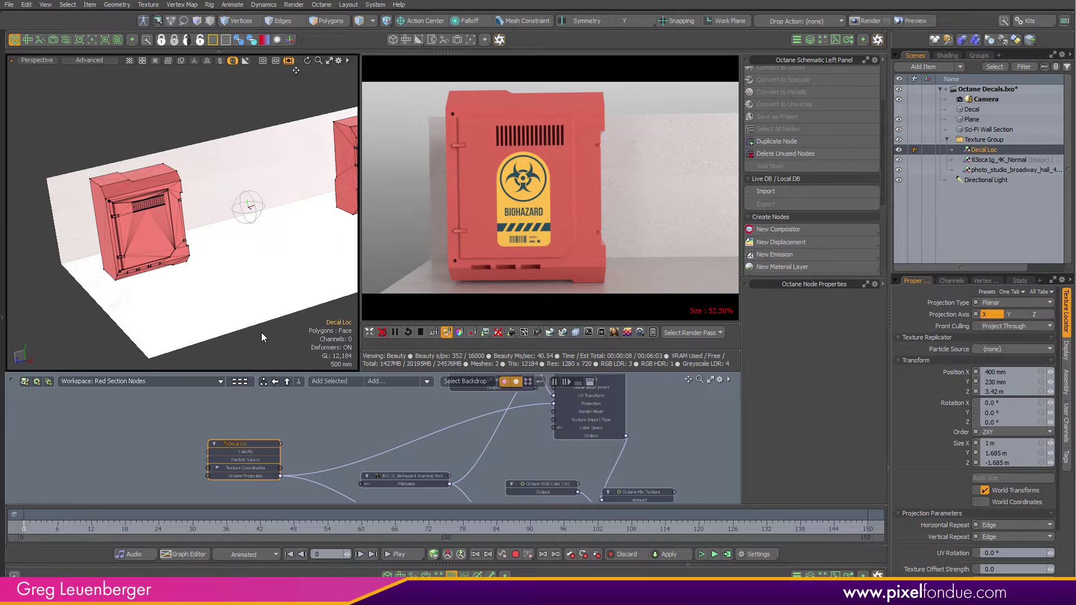
pyautogui.moveTo(261, 332)
pyautogui.keyDown('alt'); pyautogui.mouseDown()
pyautogui.moveTo(228, 295)
pyautogui.moveTo(249, 343)
pyautogui.mouseUp(); pyautogui.keyUp('alt')
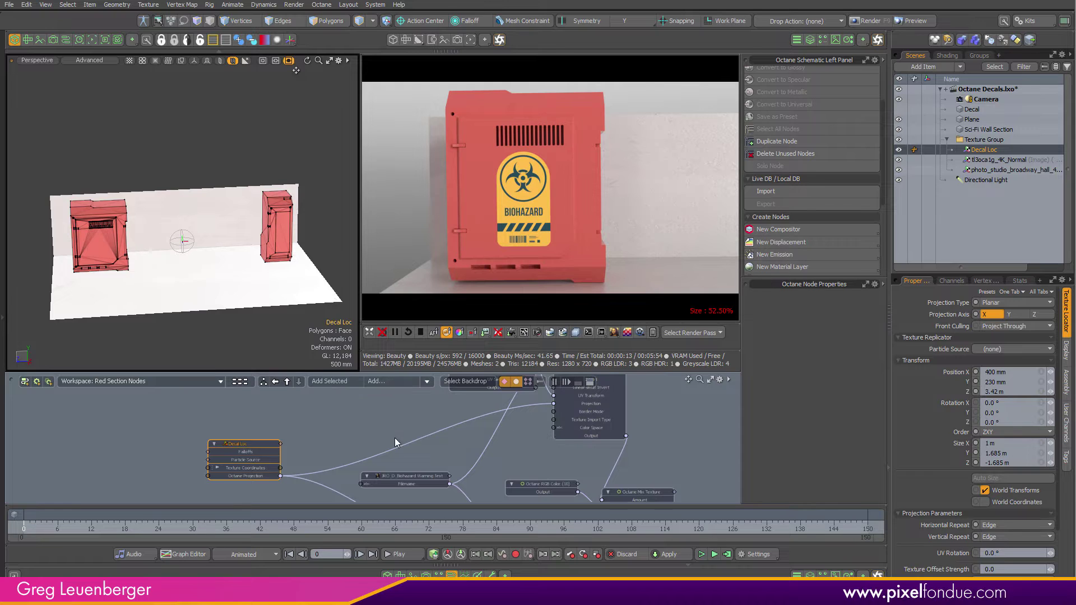
# Disconnect Decal Loc's Octane Projection output from both decal image nodes and move its node clear of the network
pyautogui.keyDown('ctrl'); pyautogui.keyDown('alt'); pyautogui.moveTo(520, 437); pyautogui.dragTo(488, 458); pyautogui.keyUp('alt'); pyautogui.keyUp('ctrl')
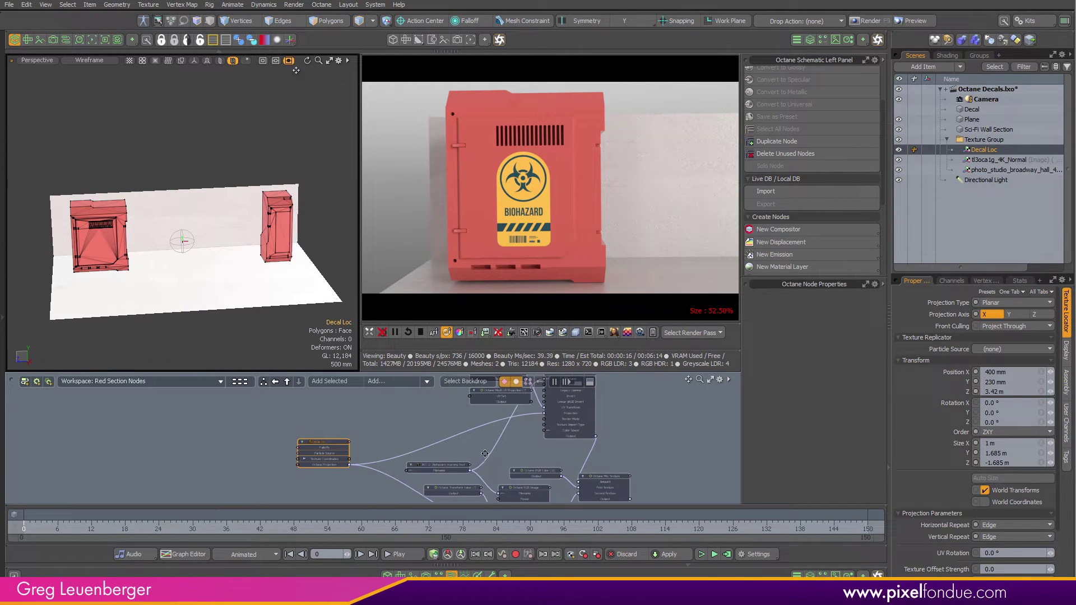
pyautogui.click(403, 452)
pyautogui.press('Delete')
pyautogui.click(397, 477)
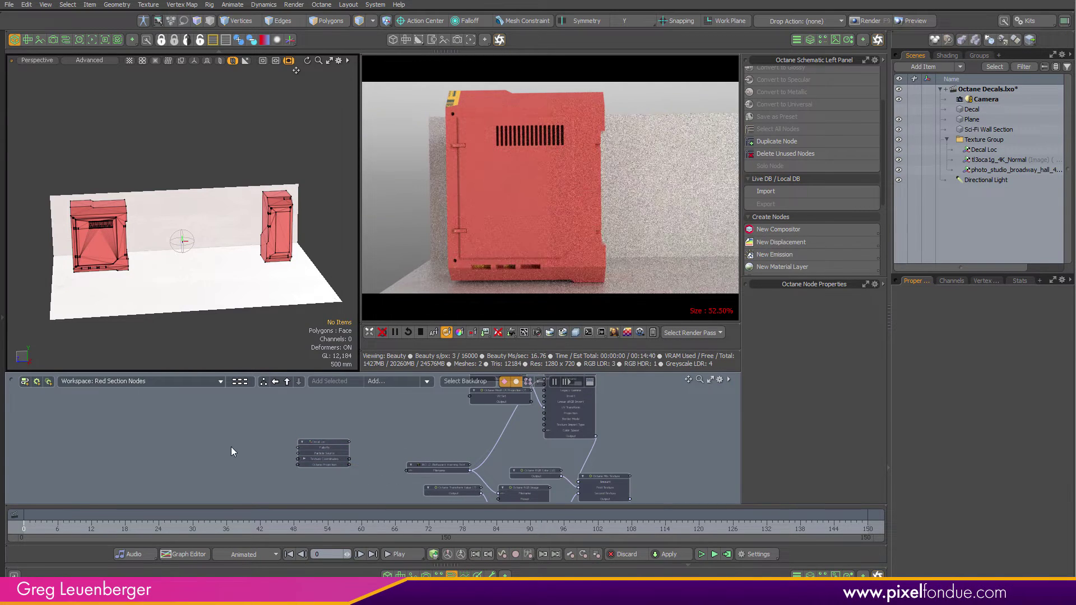
pyautogui.moveTo(308, 445); pyautogui.dragTo(201, 434)
# Connect the Mesh UV Projection node's output to the Projection input of the decal's Octane RGB Image
pyautogui.keyDown('alt'); pyautogui.moveTo(424, 443); pyautogui.dragTo(357, 382); pyautogui.keyUp('alt')
pyautogui.scroll(3, 442, 462)
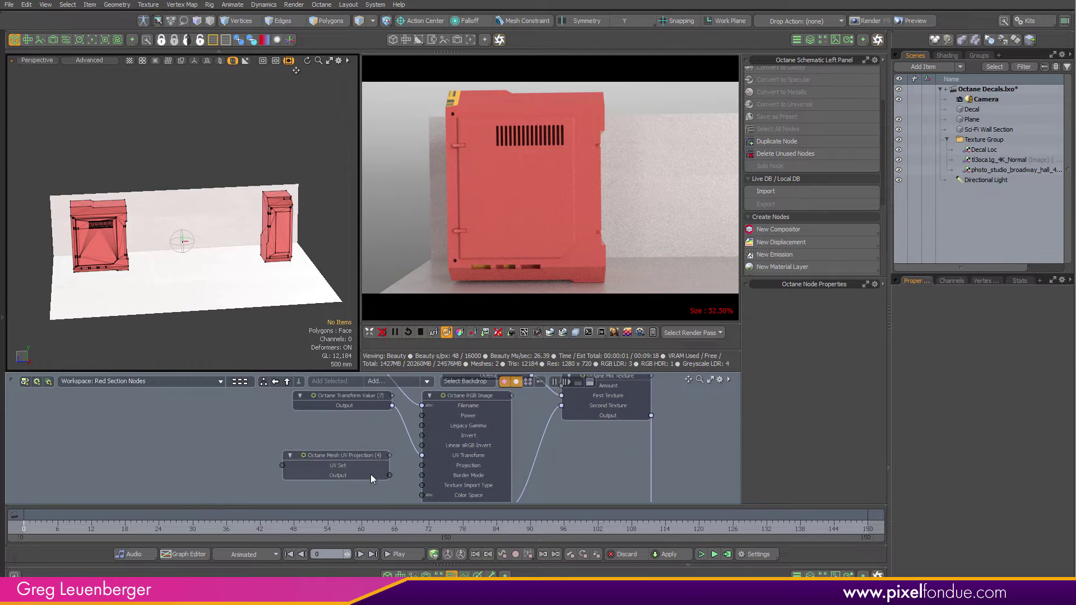
pyautogui.click(388, 477)
pyautogui.moveTo(403, 472); pyautogui.dragTo(422, 465)
# Connect the other Mesh UV Projection node's output to the Projection input of the decal's Octane Alpha Image
pyautogui.scroll(-3, 479, 448)
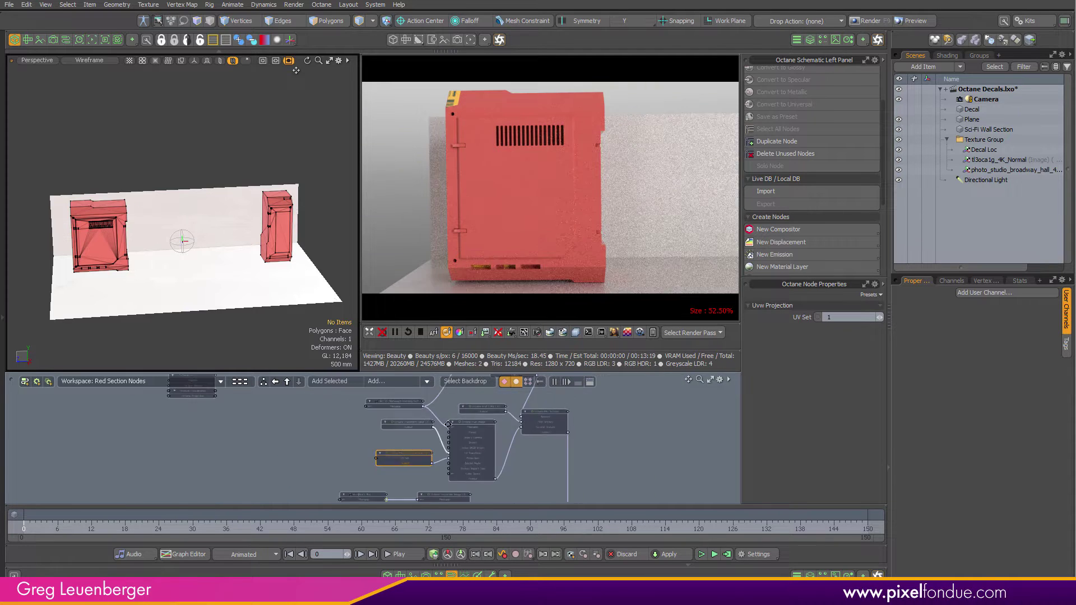
pyautogui.keyDown('alt'); pyautogui.moveTo(479, 387); pyautogui.dragTo(442, 468); pyautogui.keyUp('alt')
pyautogui.scroll(2, 447, 435)
pyautogui.click(428, 420)
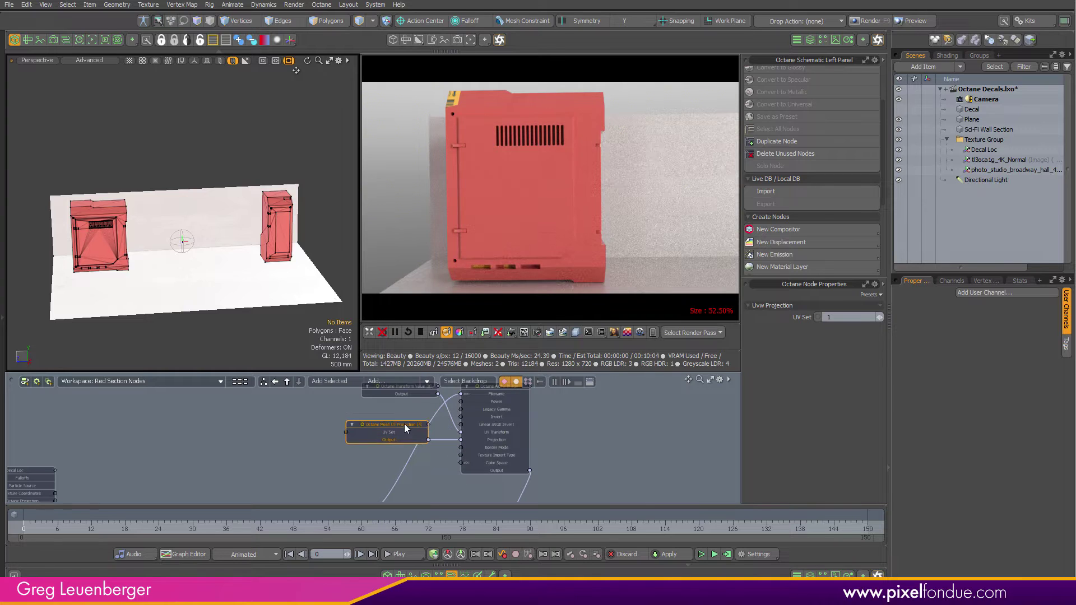
pyautogui.scroll(3, 575, 438)
pyautogui.scroll(-4, 575, 438)
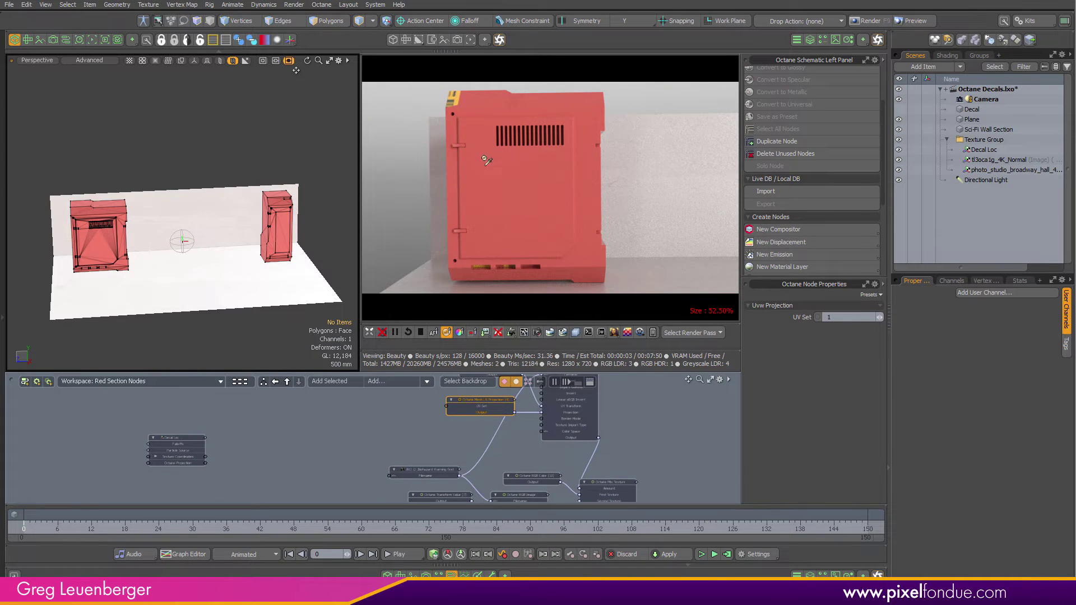
# Select the entire UV island of the red section's front panel, starting from one of its polygons
pyautogui.moveTo(123, 241)
pyautogui.keyDown('ctrl'); pyautogui.keyDown('alt'); pyautogui.mouseDown()
pyautogui.moveTo(180, 235)
pyautogui.moveTo(143, 237)
pyautogui.mouseUp(); pyautogui.keyUp('alt'); pyautogui.keyUp('ctrl')
pyautogui.click(144, 238)
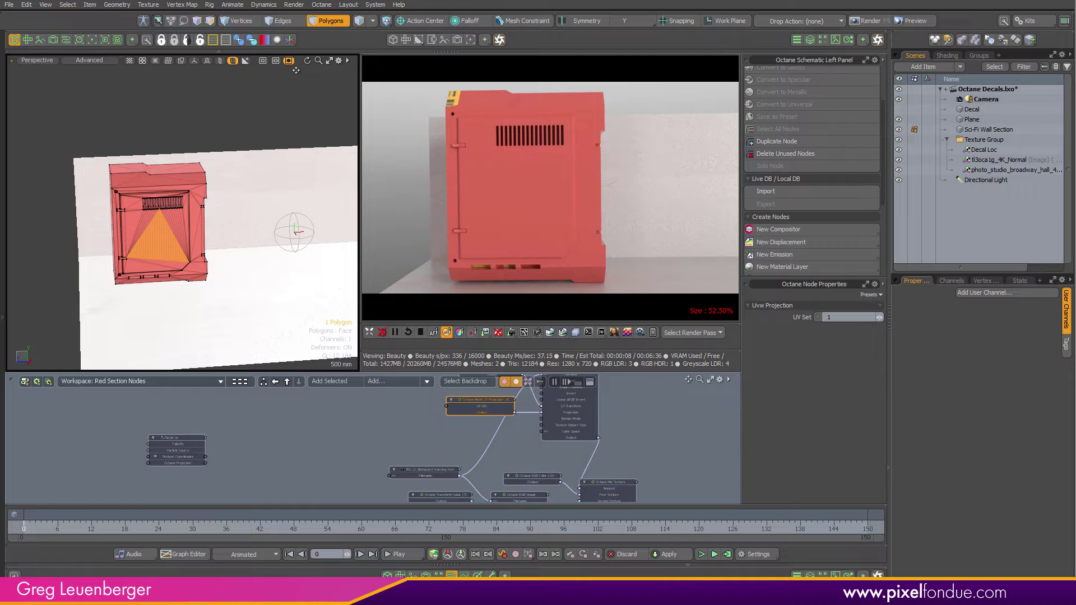
pyautogui.click(399, 574)
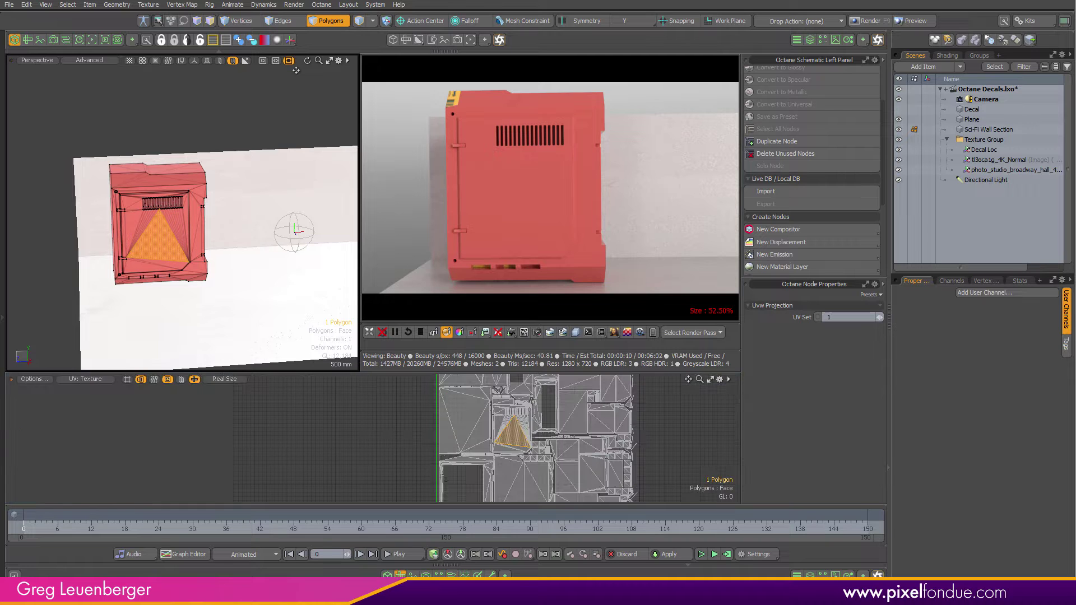
pyautogui.doubleClick(512, 436)
pyautogui.hotkey('shift', 'a')
# Switch the 3D viewport to the Right view so that the selected panel faces the camera
pyautogui.hotkey('ctrl', 'space')
pyautogui.click(211, 242)
pyautogui.hotkey('ctrl', 'space')
pyautogui.click(288, 275)
pyautogui.scroll(-2, 231, 267)
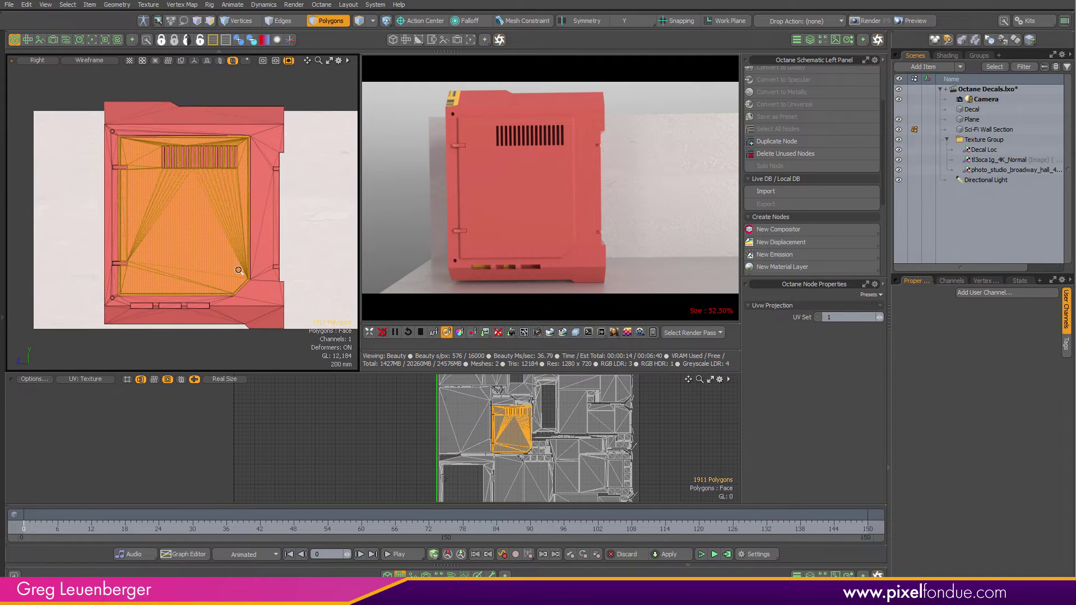
# Create a new UV map named Texture2 for the red section mesh
pyautogui.click(976, 280)
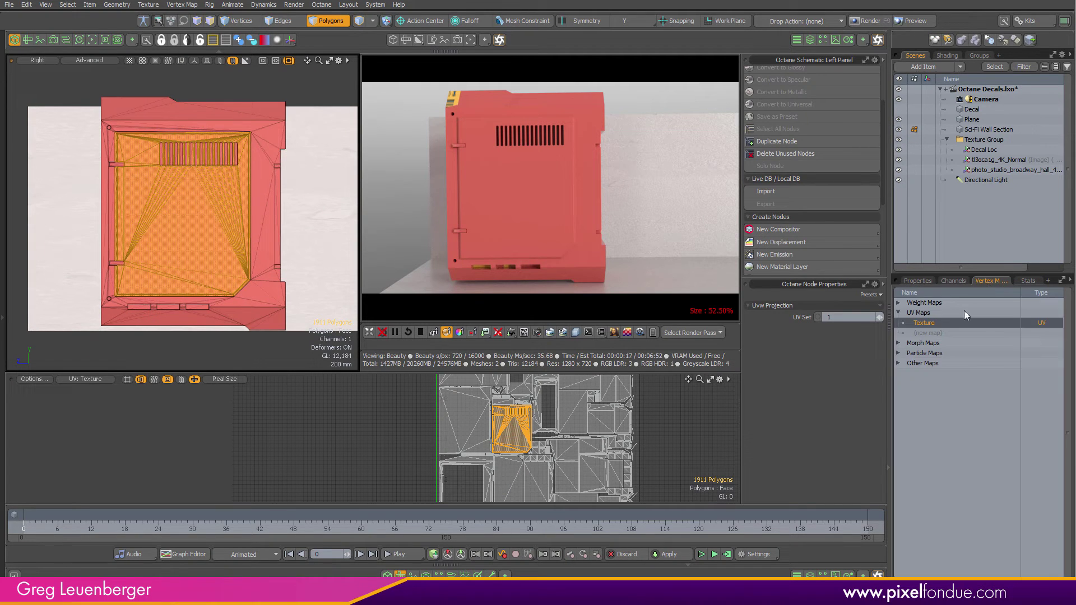
pyautogui.click(931, 332)
pyautogui.write('Texture2')
pyautogui.press('Return')
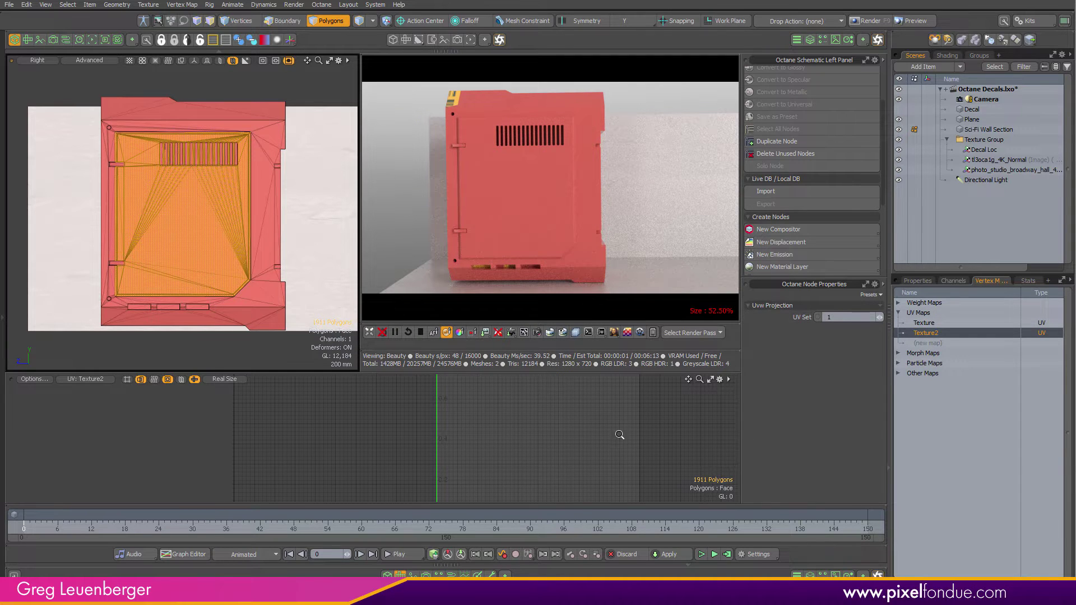
# Project the selected front panel polygons from the Right view into the Texture2 UV map
pyautogui.keyDown('ctrl'); pyautogui.keyDown('alt'); pyautogui.moveTo(615, 434); pyautogui.dragTo(595, 435); pyautogui.keyUp('alt'); pyautogui.keyUp('ctrl')
pyautogui.keyDown('alt'); pyautogui.keyDown('shift'); pyautogui.moveTo(595, 434); pyautogui.dragTo(540, 452); pyautogui.keyUp('shift'); pyautogui.keyUp('alt')
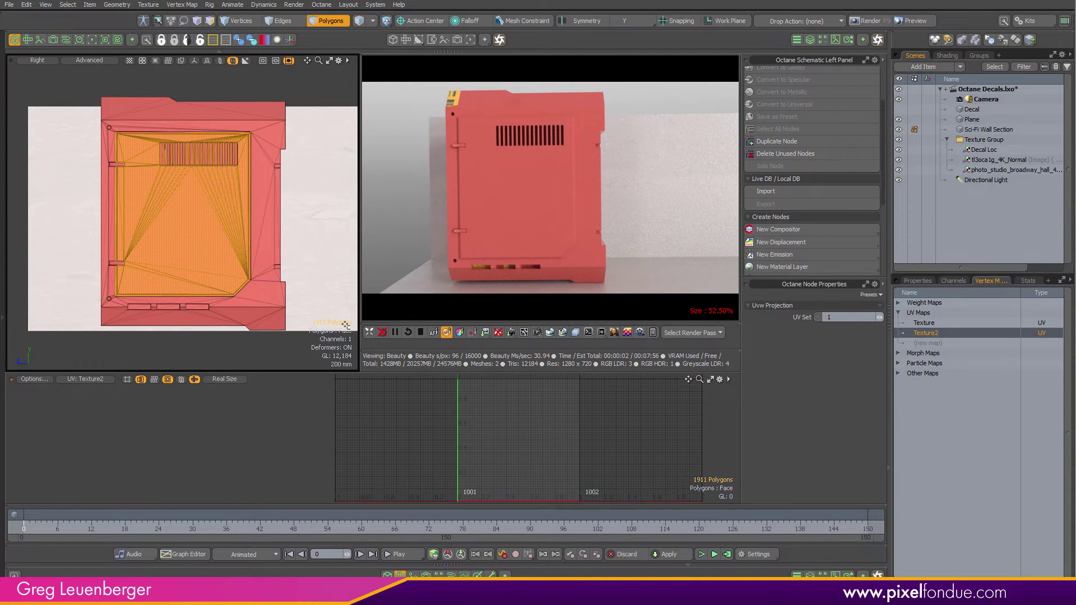
pyautogui.click(5, 124)
pyautogui.scroll(-1, 276, 256)
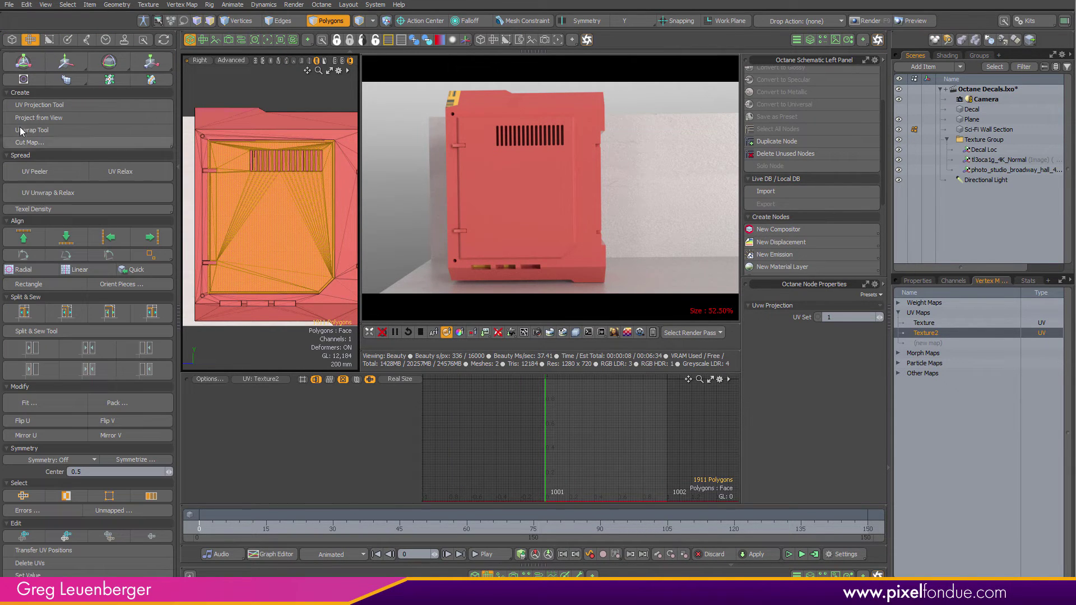
pyautogui.click(59, 120)
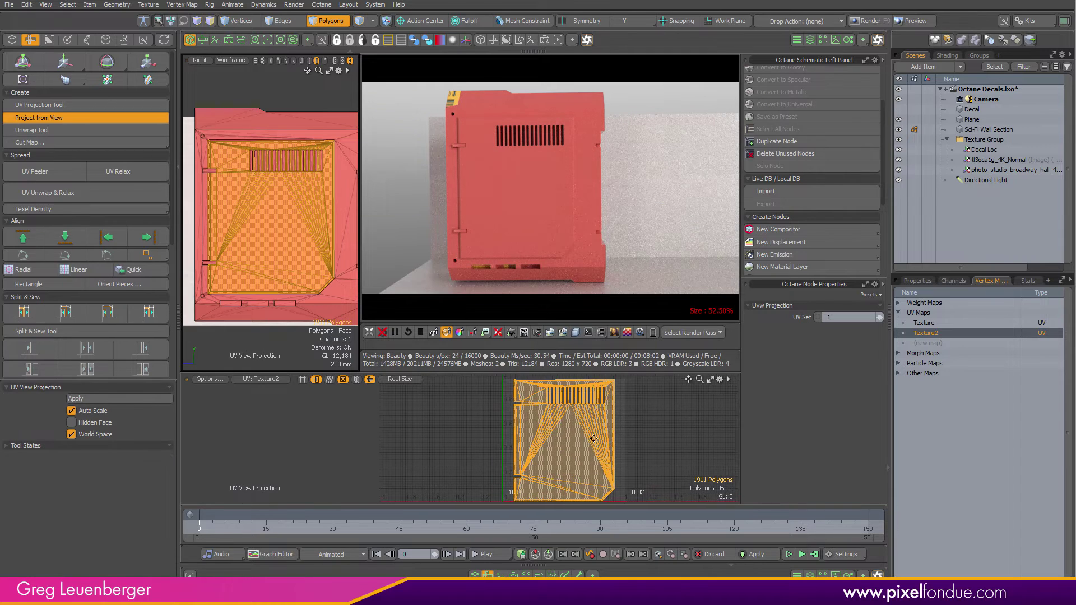
# Compare the front panel's UV layout in the original Texture map with its layout in Texture2
pyautogui.click(924, 323)
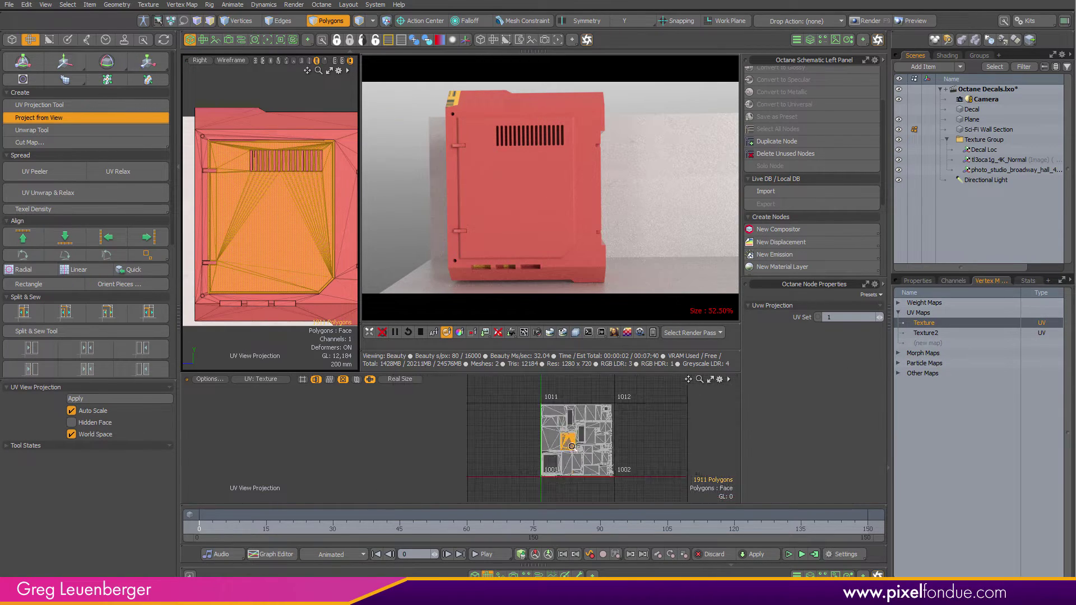
pyautogui.keyDown('ctrl'); pyautogui.keyDown('alt'); pyautogui.moveTo(547, 438); pyautogui.dragTo(591, 420); pyautogui.keyUp('alt'); pyautogui.keyUp('ctrl')
pyautogui.scroll(-10, 591, 421)
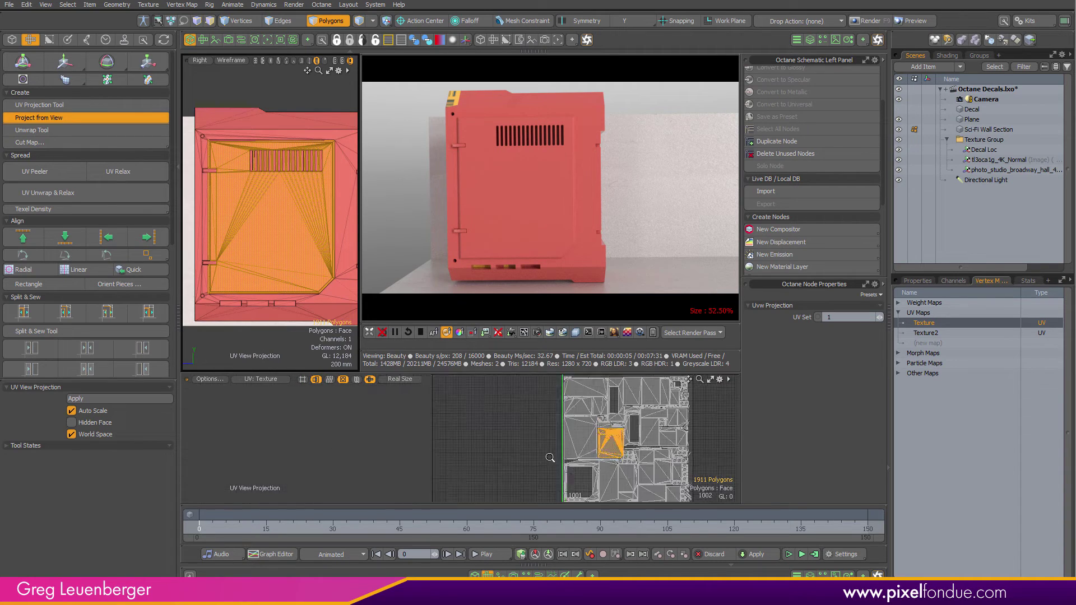
pyautogui.click(925, 333)
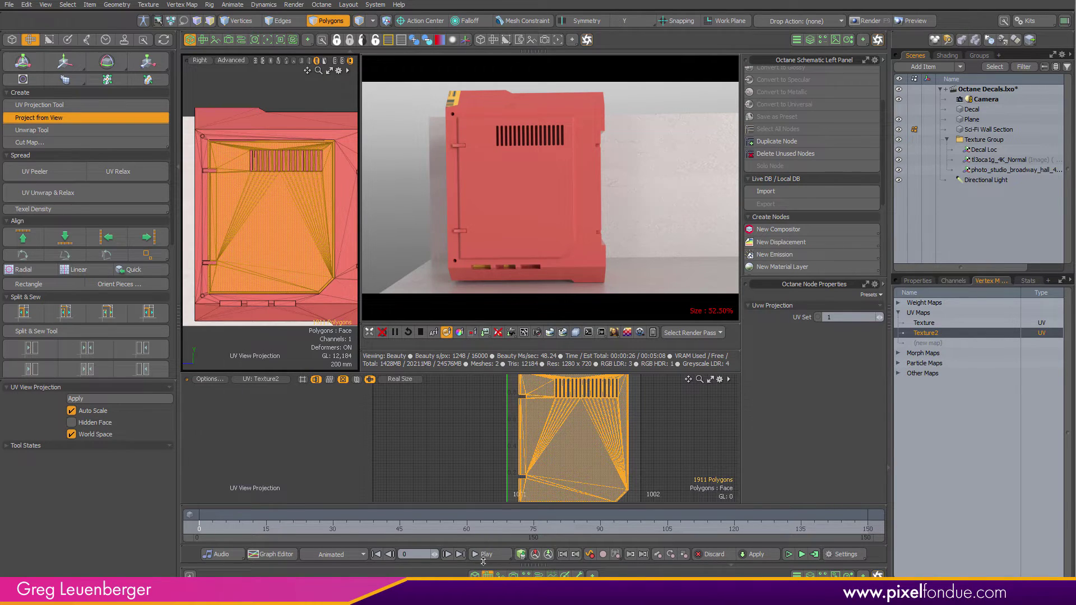
# Set the UV Set to 2 on both Mesh UV Projection nodes that feed the decal images
pyautogui.click(539, 575)
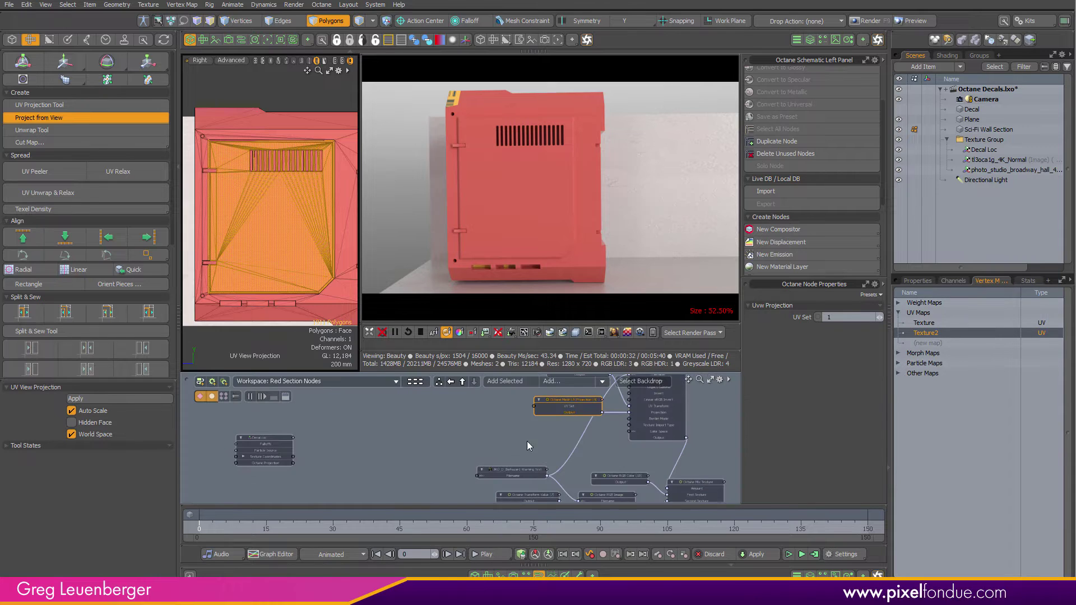
pyautogui.keyDown('alt'); pyautogui.moveTo(534, 452); pyautogui.dragTo(520, 362); pyautogui.keyUp('alt')
pyautogui.scroll(4, 536, 446)
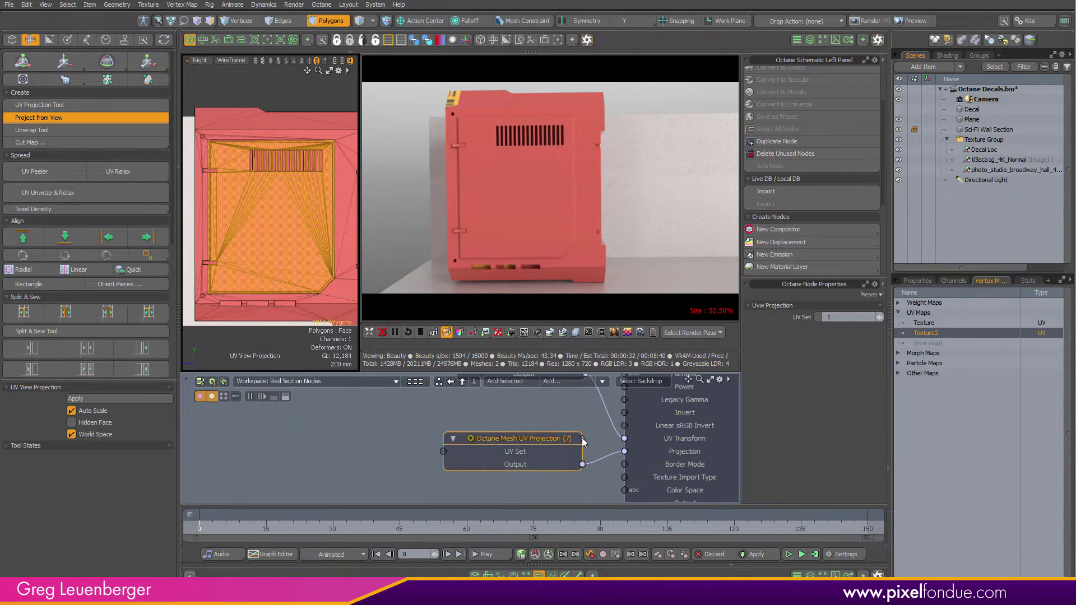
pyautogui.scroll(-5, 586, 443)
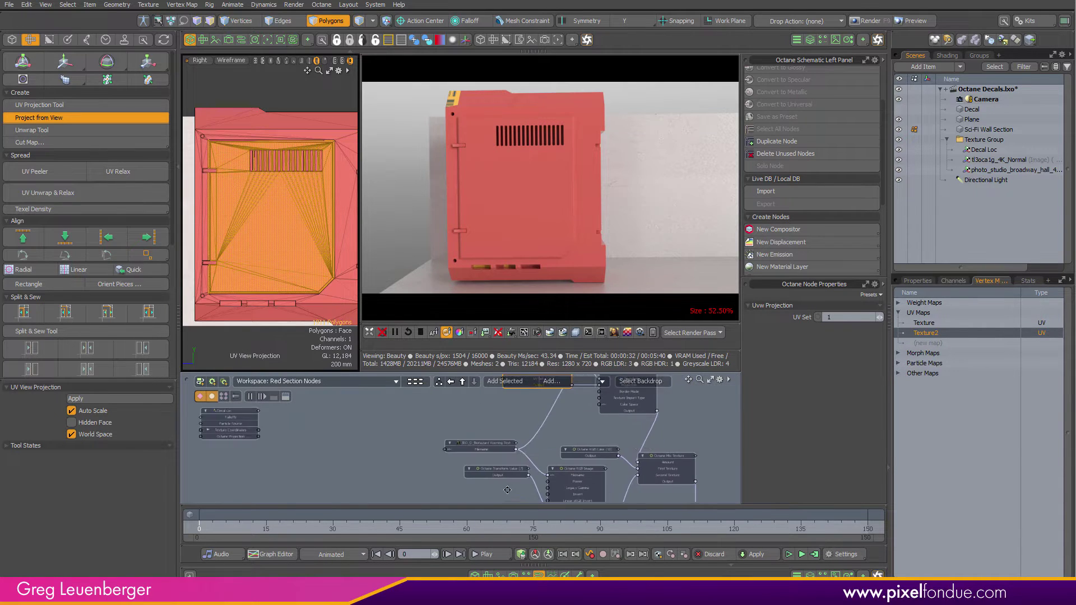
pyautogui.click(917, 281)
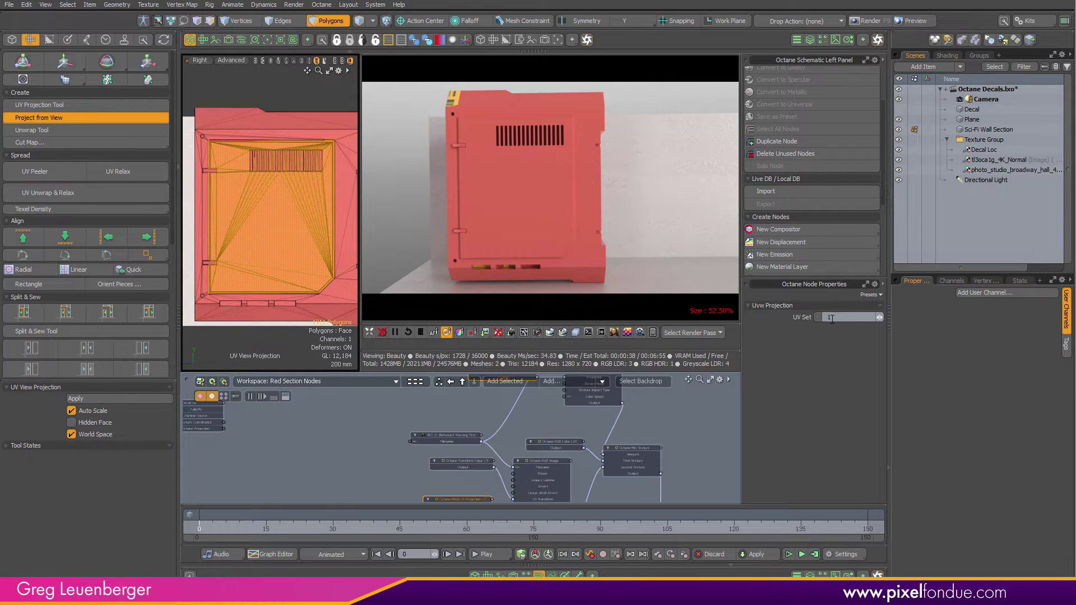
pyautogui.write('2')
pyautogui.press('Return')
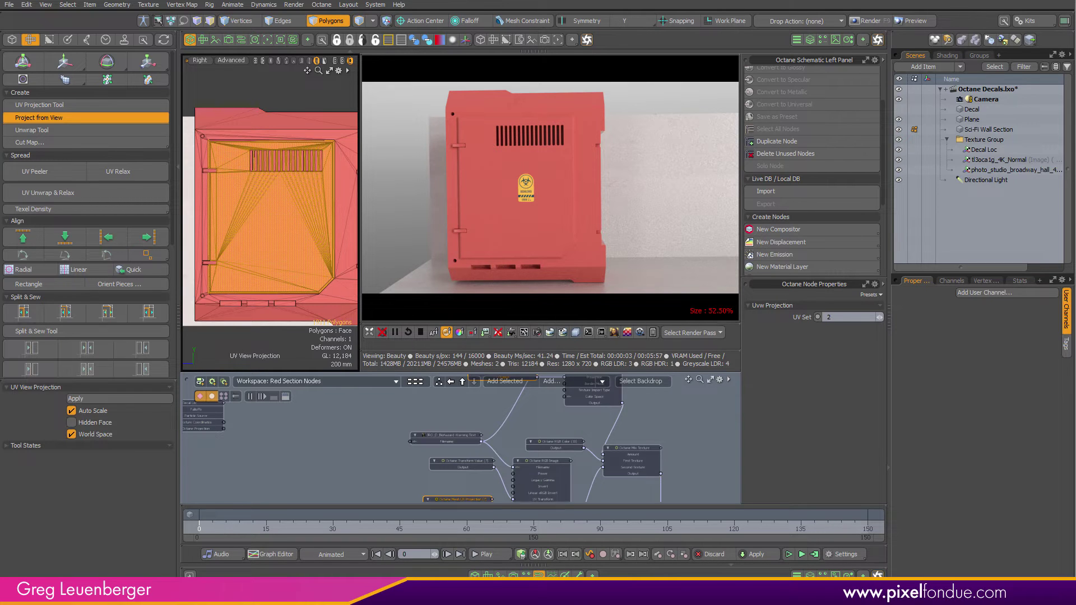
# Try scaling the panel's UVs in Texture2 down to 42.5%
pyautogui.click(487, 574)
pyautogui.press('r')
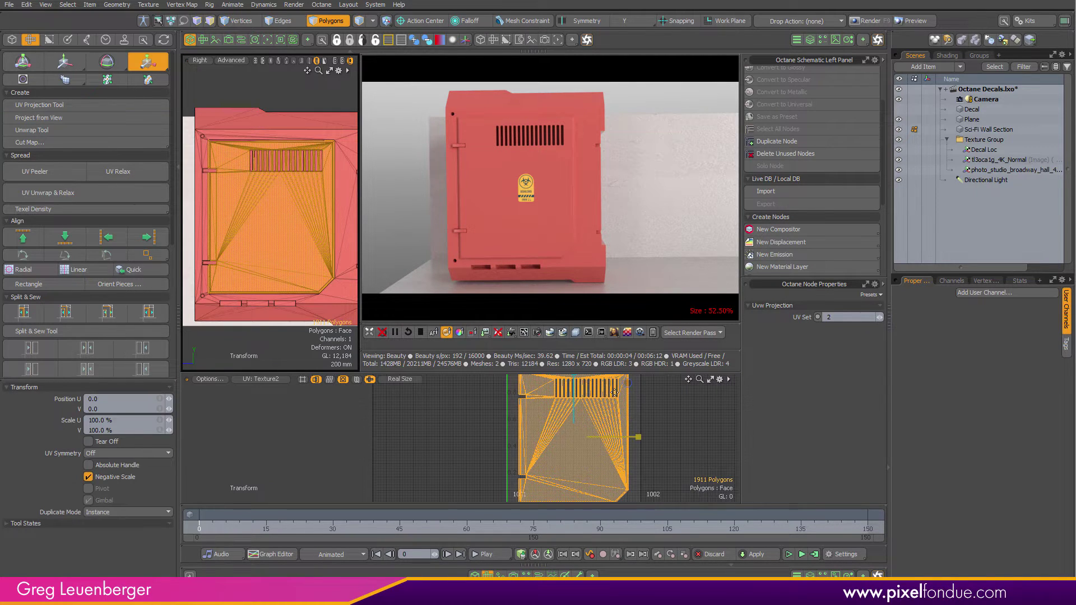
pyautogui.moveTo(627, 384); pyautogui.dragTo(593, 416)
pyautogui.moveTo(626, 382); pyautogui.dragTo(626, 385)
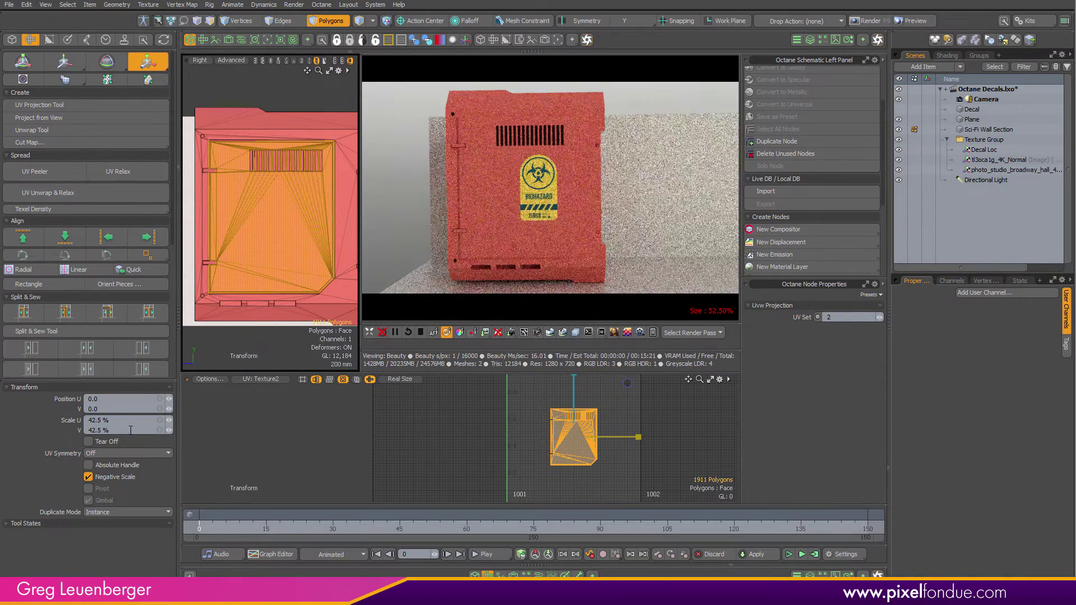
pyautogui.hotkey('ctrl', 'z')
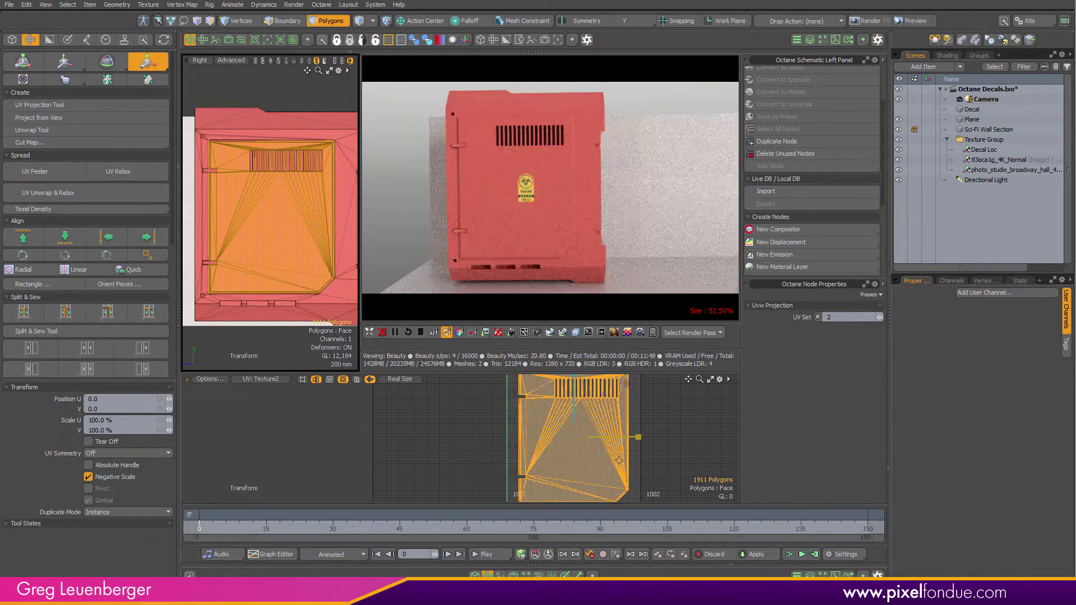
# Set the scale to 100% on all axes and the X translation to 0 m on the decal's Transform Value nodes
pyautogui.click(538, 574)
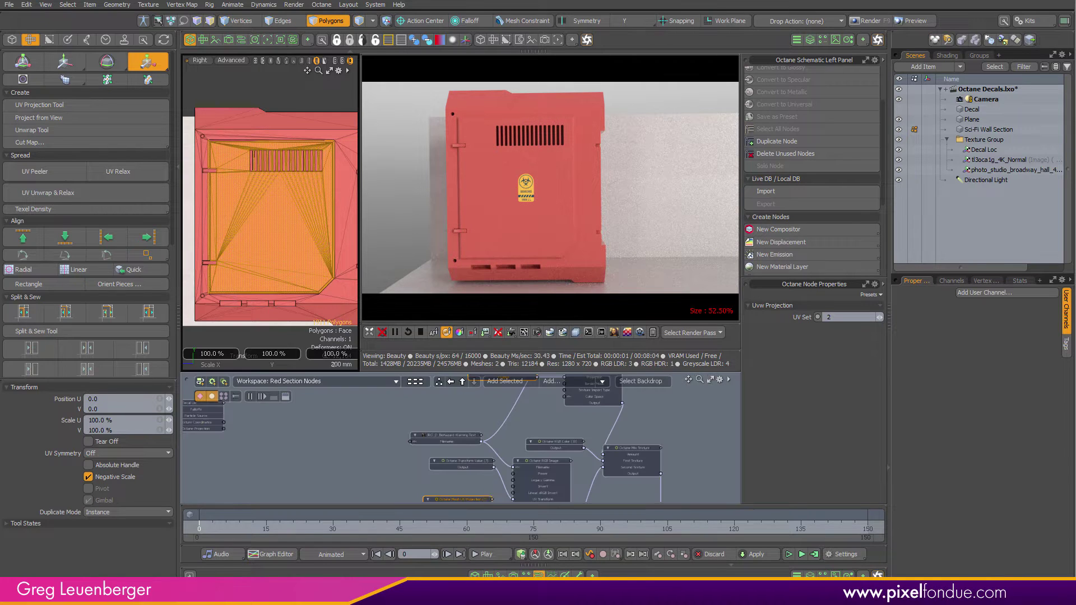
pyautogui.keyDown('alt'); pyautogui.moveTo(491, 493); pyautogui.dragTo(538, 438); pyautogui.keyUp('alt')
pyautogui.click(491, 448)
pyautogui.keyDown('alt'); pyautogui.moveTo(514, 395); pyautogui.dragTo(562, 475); pyautogui.keyUp('alt')
pyautogui.scroll(-3, 562, 475)
pyautogui.click(859, 361)
pyautogui.write('100')
pyautogui.press('Return')
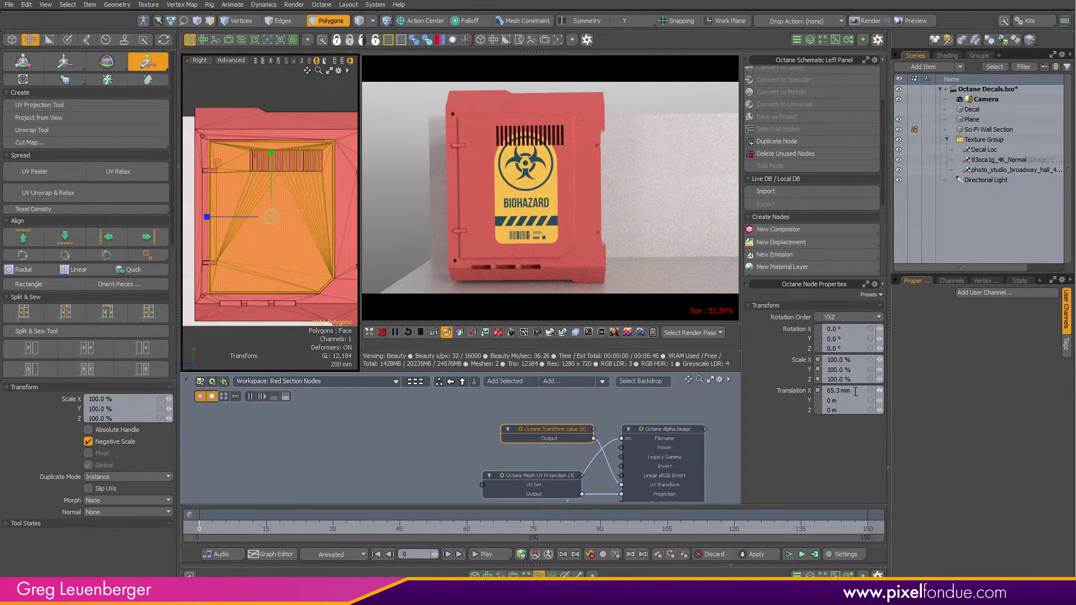
pyautogui.moveTo(855, 390); pyautogui.dragTo(736, 398)
pyautogui.write('0')
pyautogui.press('Return')
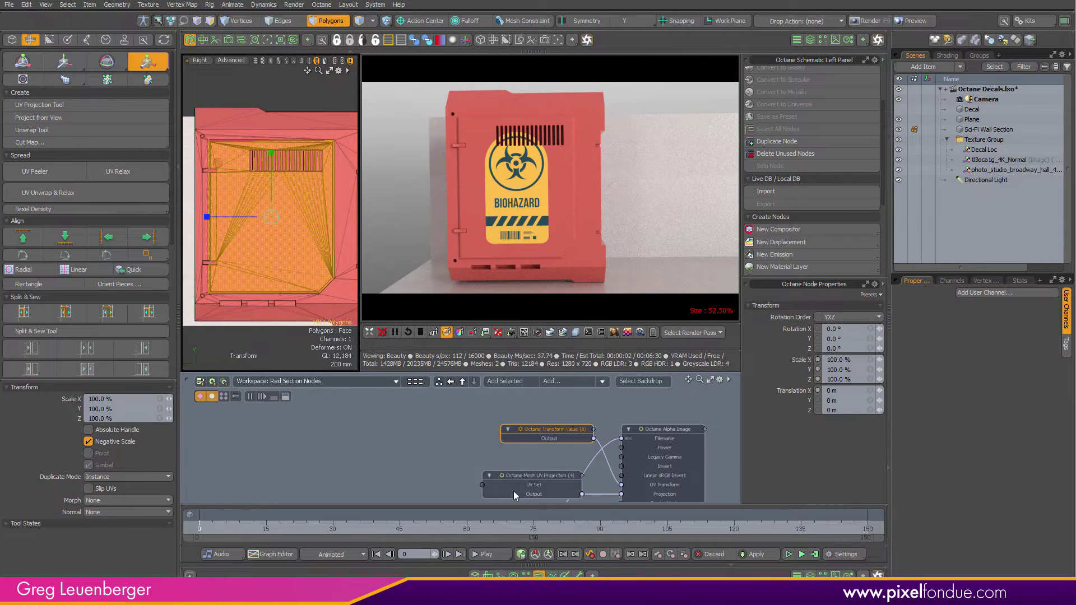
# Try a scale of 50% on the decal's Transform Value nodes
pyautogui.click(843, 359)
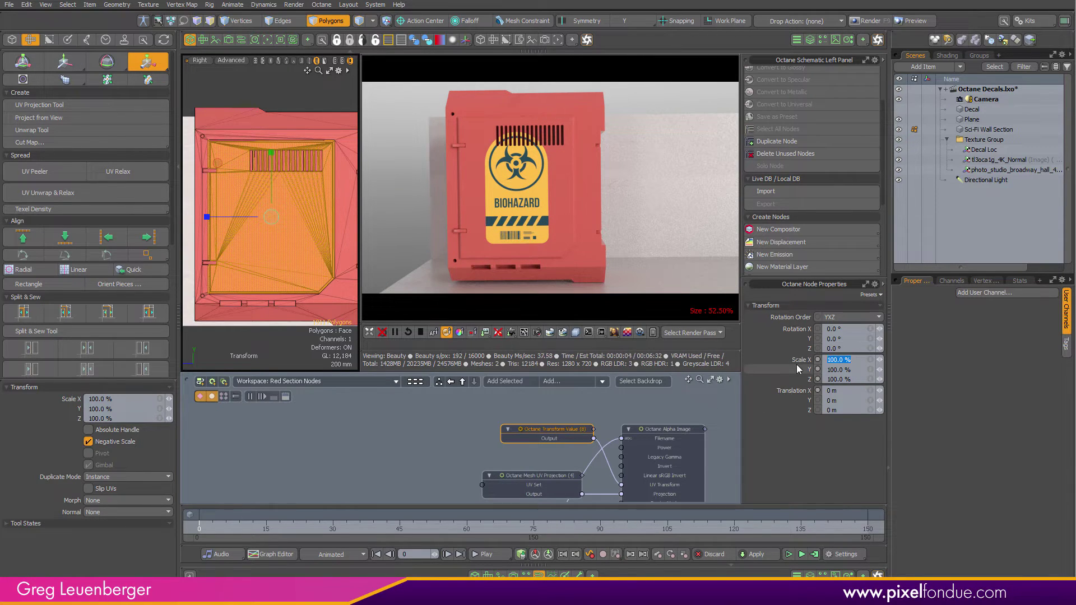
pyautogui.write('50')
pyautogui.press('Return')
pyautogui.hotkey('ctrl', 'z')
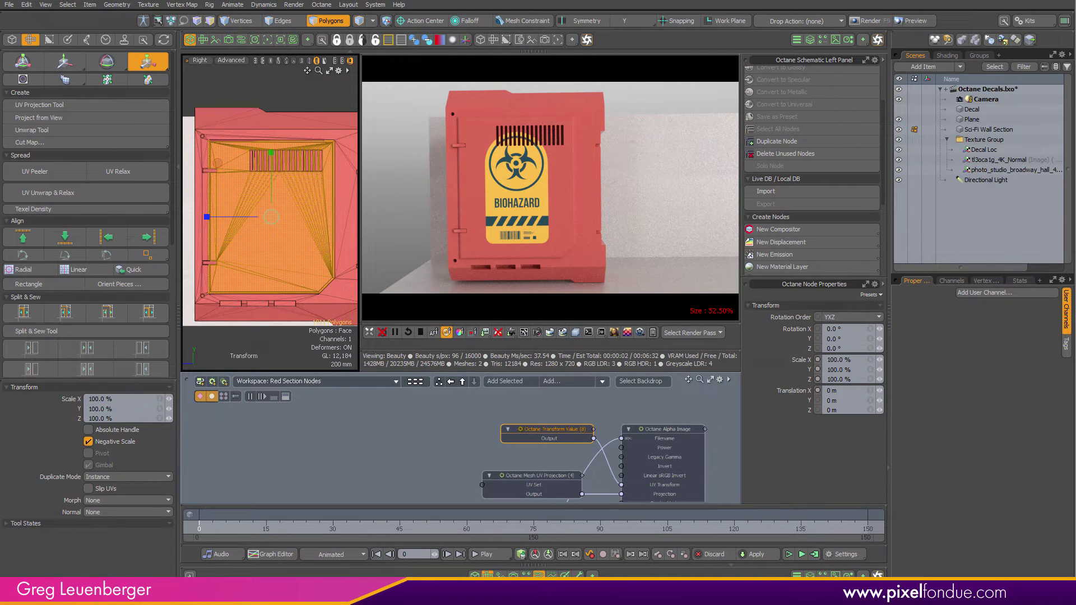
# Scale the panel's UVs up in Texture2 and move them to shrink and reposition the biohazard decal
pyautogui.click(487, 574)
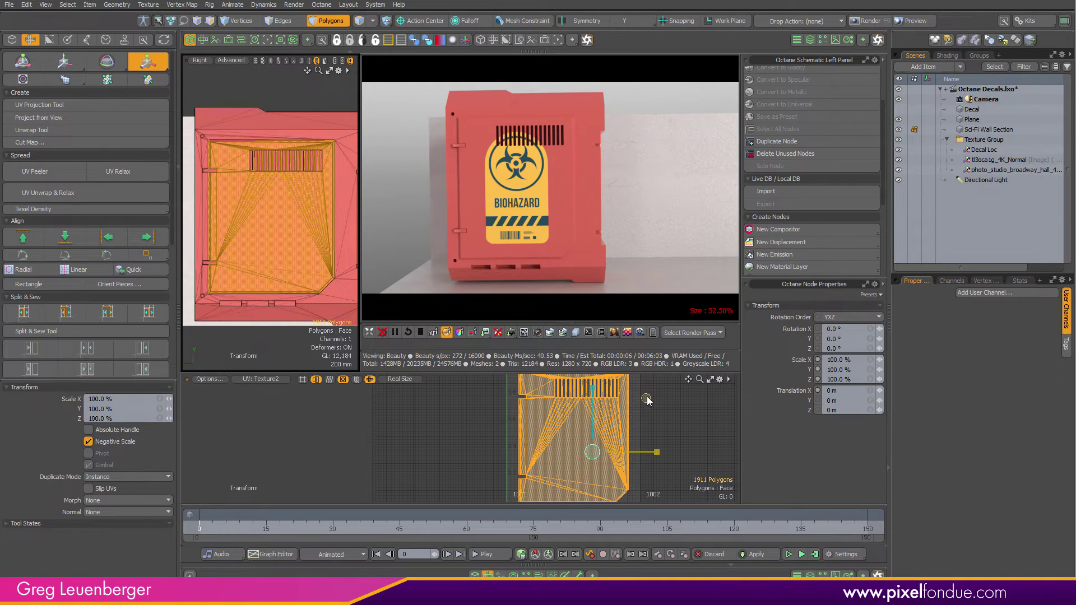
pyautogui.moveTo(646, 398); pyautogui.dragTo(679, 398)
pyautogui.scroll(-3, 648, 449)
pyautogui.press('w')
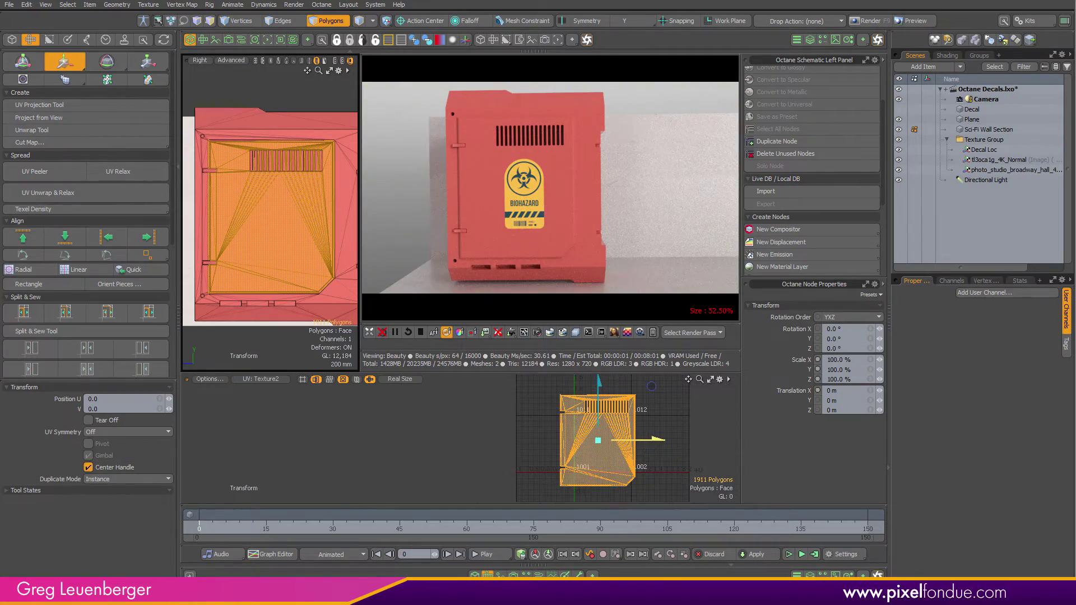
pyautogui.moveTo(653, 440)
pyautogui.mouseDown()
pyautogui.moveTo(677, 440)
pyautogui.moveTo(633, 439)
pyautogui.mouseUp()
pyautogui.moveTo(584, 410); pyautogui.dragTo(583, 414)
pyautogui.press('q')
pyautogui.click(708, 454)
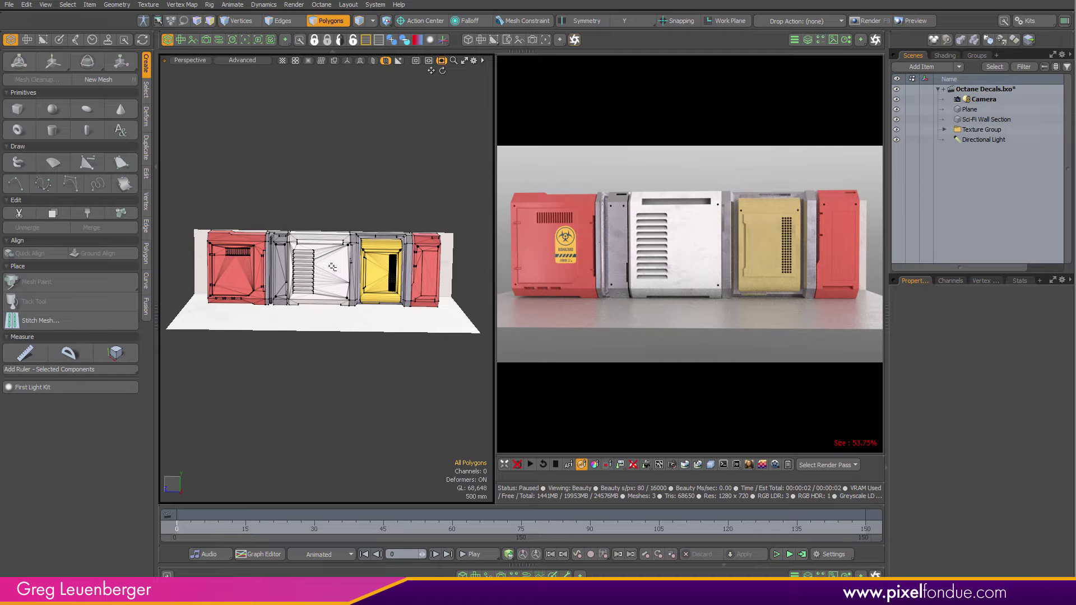
# Add a new mesh item named Decal and place it above Sci-Fi Wall Section in the scene list
pyautogui.scroll(8, 331, 266)
pyautogui.scroll(-4, 365, 276)
pyautogui.scroll(2, 365, 283)
pyautogui.keyDown('alt'); pyautogui.moveTo(335, 297); pyautogui.dragTo(387, 276); pyautogui.keyUp('alt')
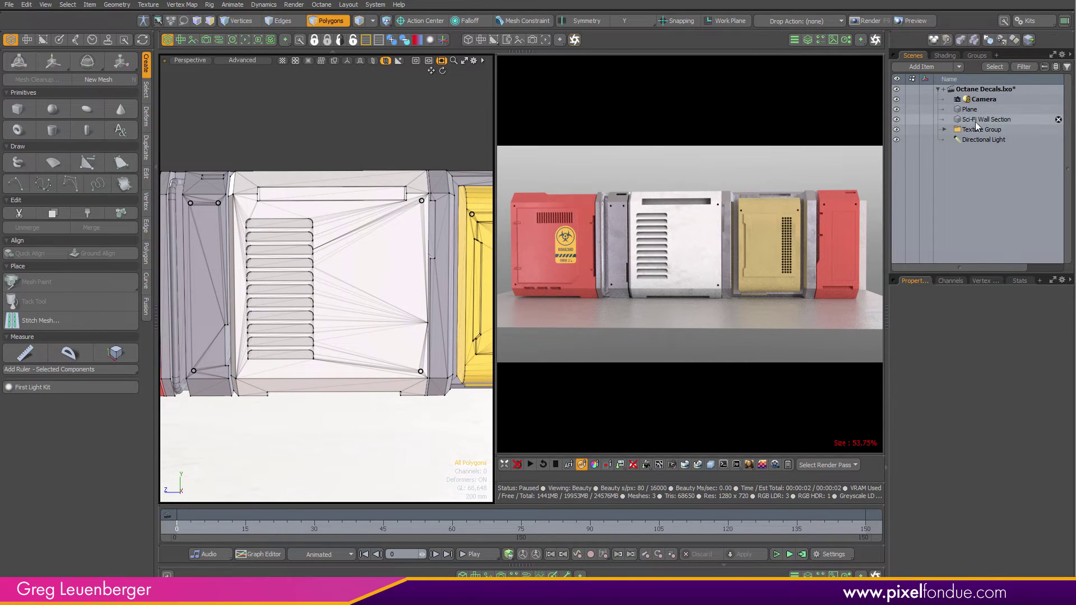
pyautogui.press('n')
pyautogui.moveTo(969, 150); pyautogui.dragTo(983, 121)
pyautogui.press('F2')
pyautogui.write('Decal')
pyautogui.press('Return')
# Create a flat single-polygon quad with the Cube primitive over the white panel, beside its vents
pyautogui.click(18, 109)
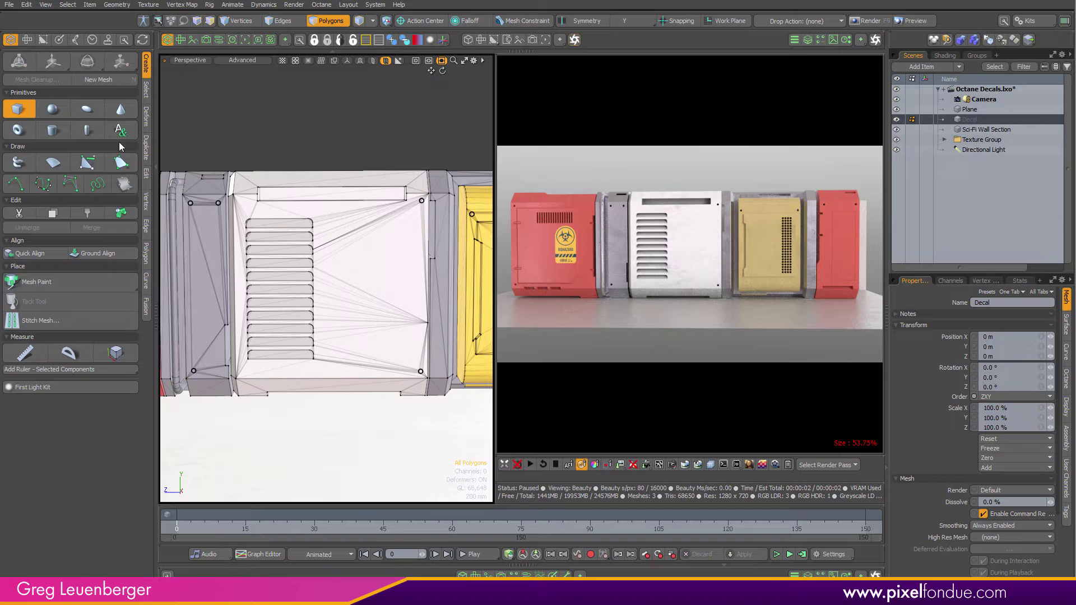
pyautogui.keyDown('alt'); pyautogui.keyDown('shift'); pyautogui.moveTo(335, 254); pyautogui.dragTo(314, 237); pyautogui.keyUp('shift'); pyautogui.keyUp('alt')
pyautogui.click(296, 219)
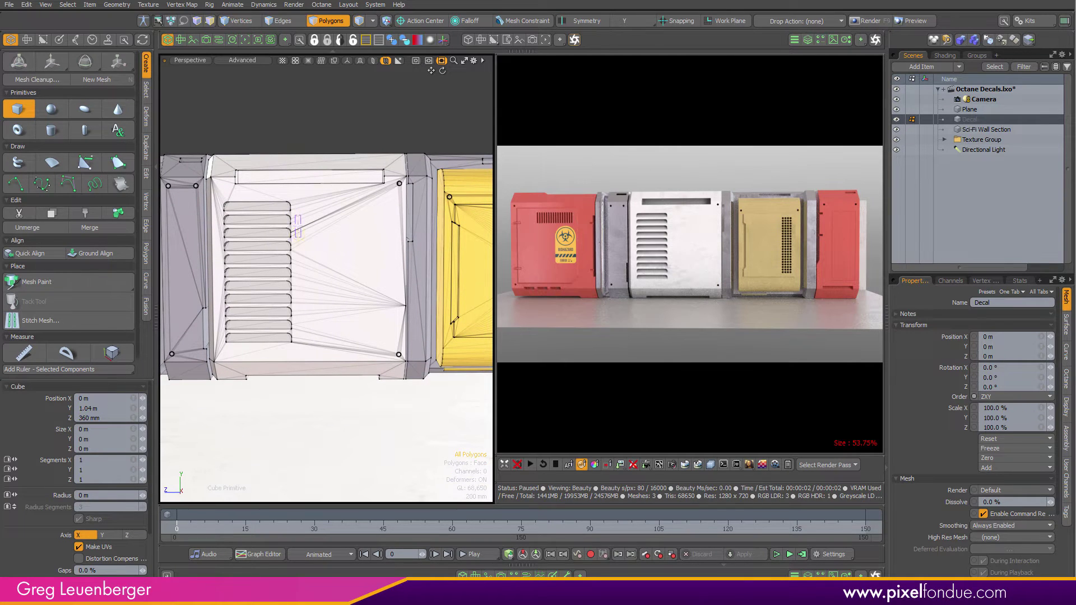
pyautogui.moveTo(297, 221); pyautogui.dragTo(438, 347)
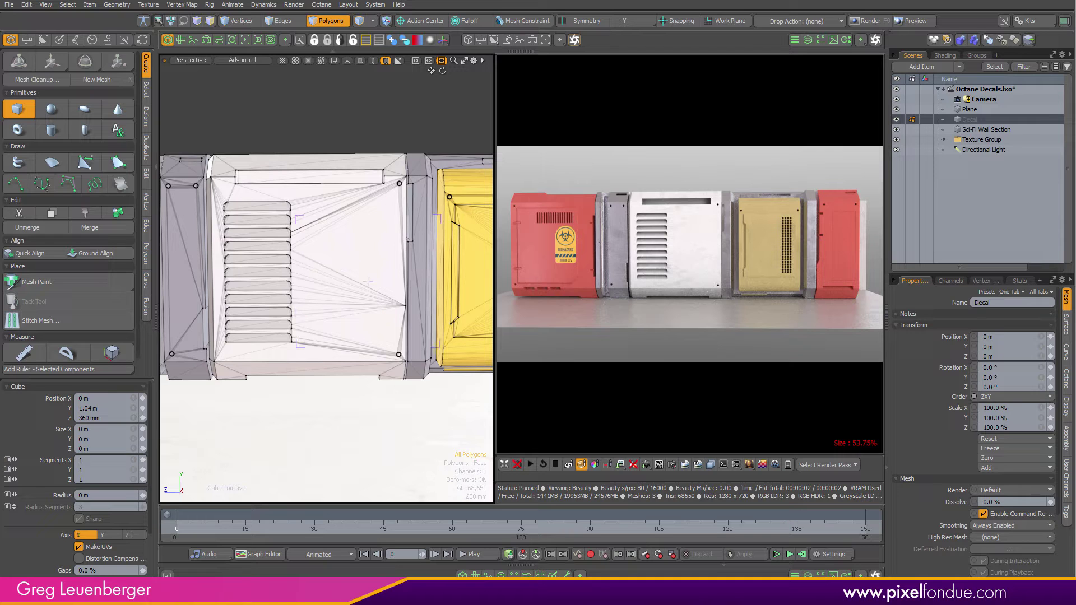
pyautogui.press('space')
pyautogui.click(391, 322)
pyautogui.keyDown('alt'); pyautogui.moveTo(391, 230); pyautogui.dragTo(333, 288); pyautogui.keyUp('alt')
# Move the quad out to the front of the white panel and scale it to fit beside the vents
pyautogui.press('w')
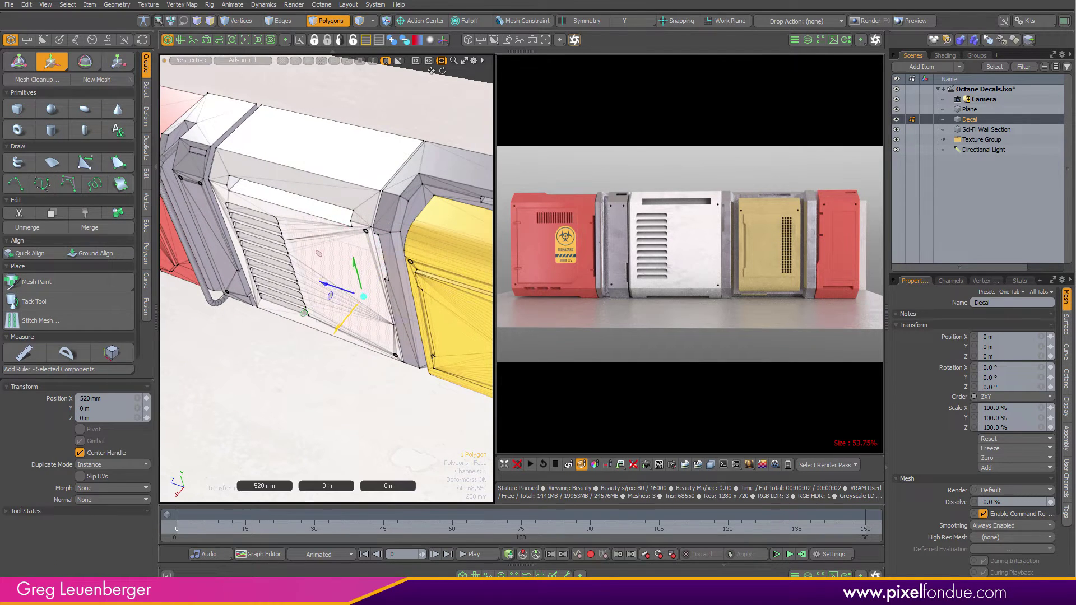
pyautogui.moveTo(327, 342); pyautogui.dragTo(397, 264)
pyautogui.press('r')
pyautogui.moveTo(326, 250); pyautogui.dragTo(334, 313)
pyautogui.press('w')
pyautogui.write('q')
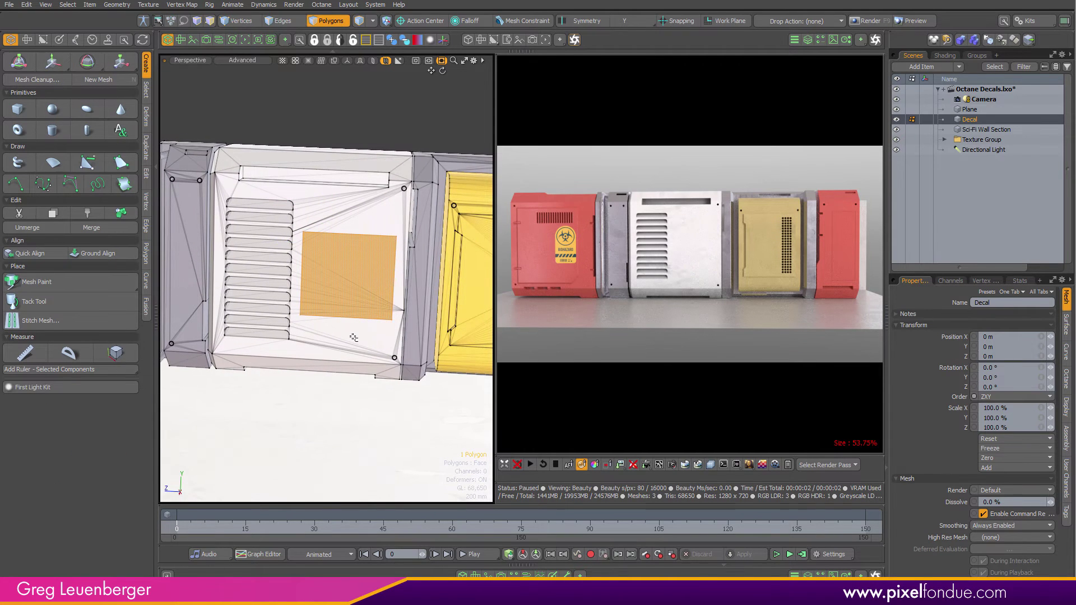
# Assign a new material named Decal to the quad and expand its group in the shader tree
pyautogui.write('mD')
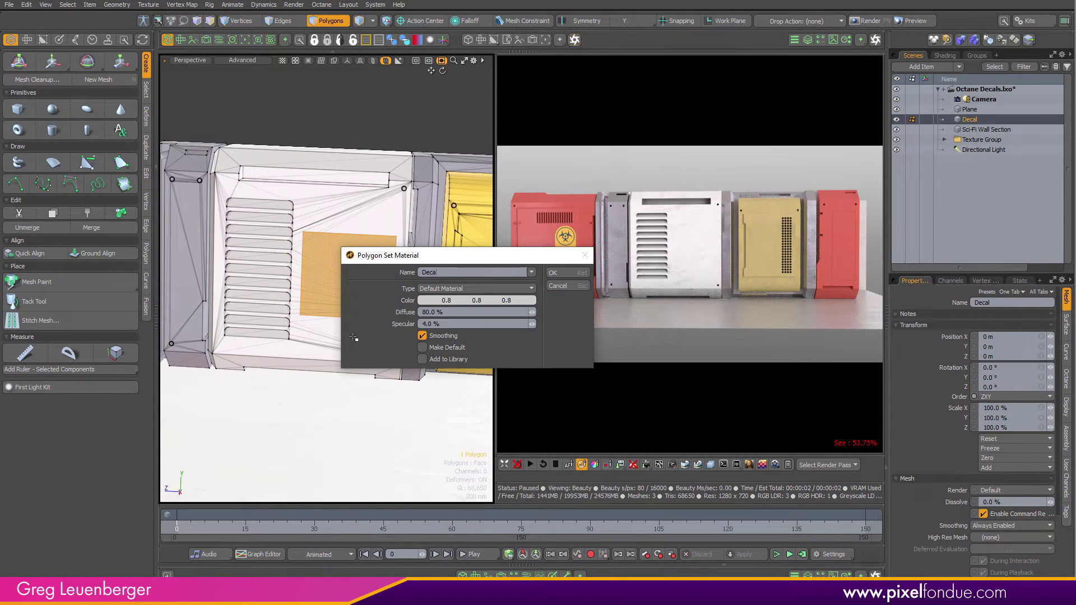
pyautogui.press('Return')
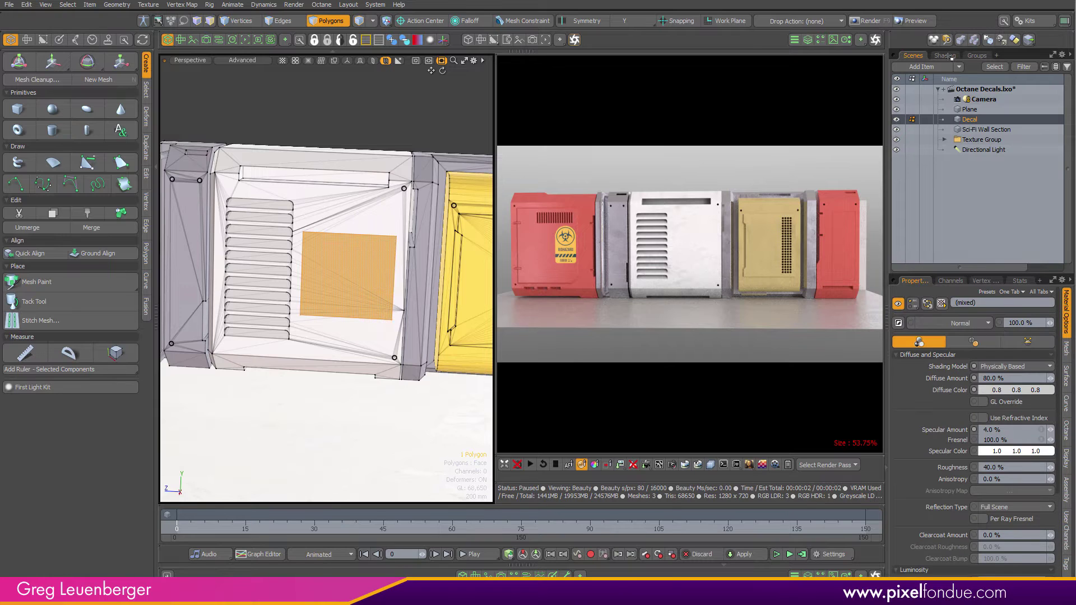
pyautogui.click(949, 59)
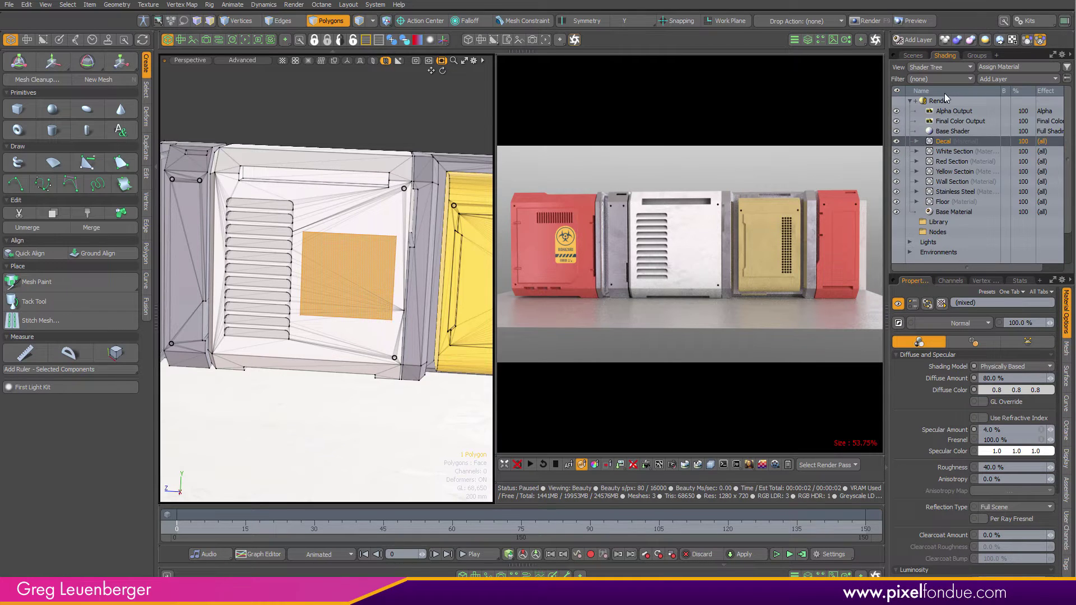
pyautogui.click(915, 142)
pyautogui.click(941, 141)
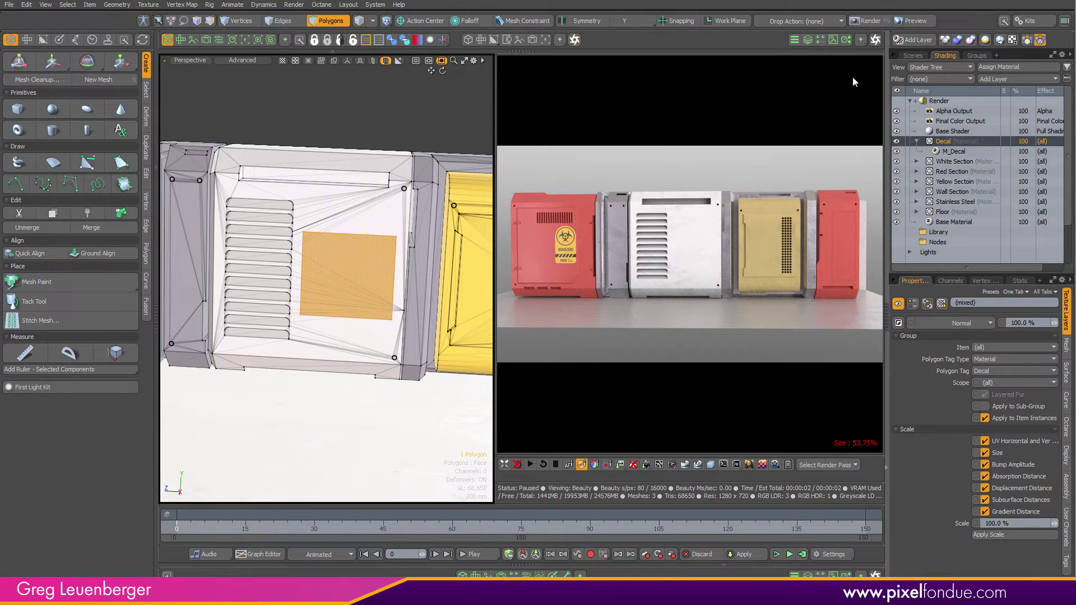
# Add the JRO_D_Medkit_4 image clip to the Decal material, check the quad's UV mapping, and clear the polygon selection
pyautogui.click(833, 40)
pyautogui.click(805, 202)
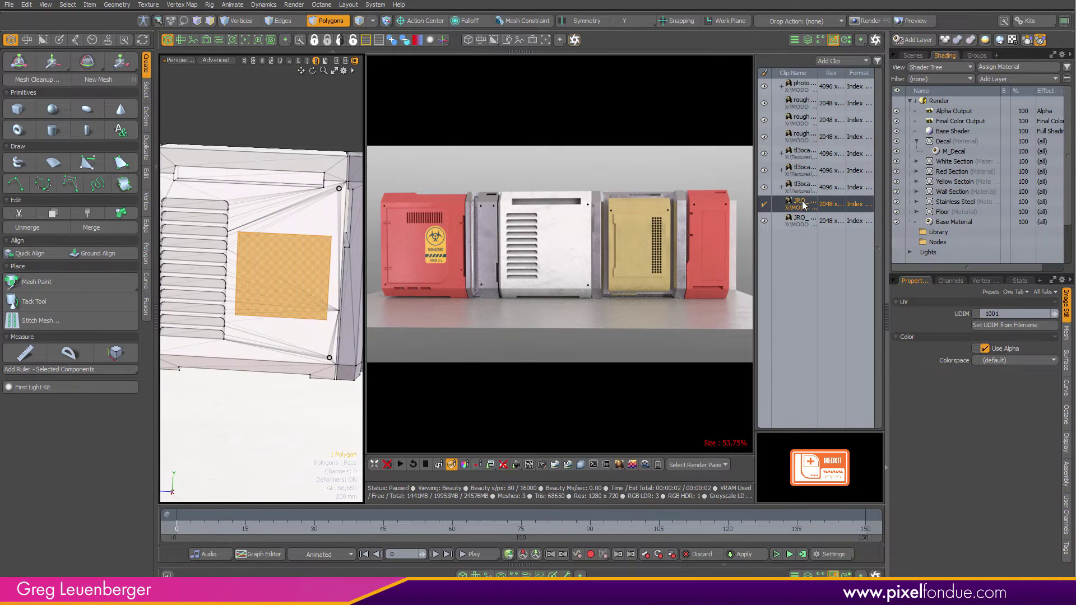
pyautogui.moveTo(805, 201); pyautogui.dragTo(956, 143)
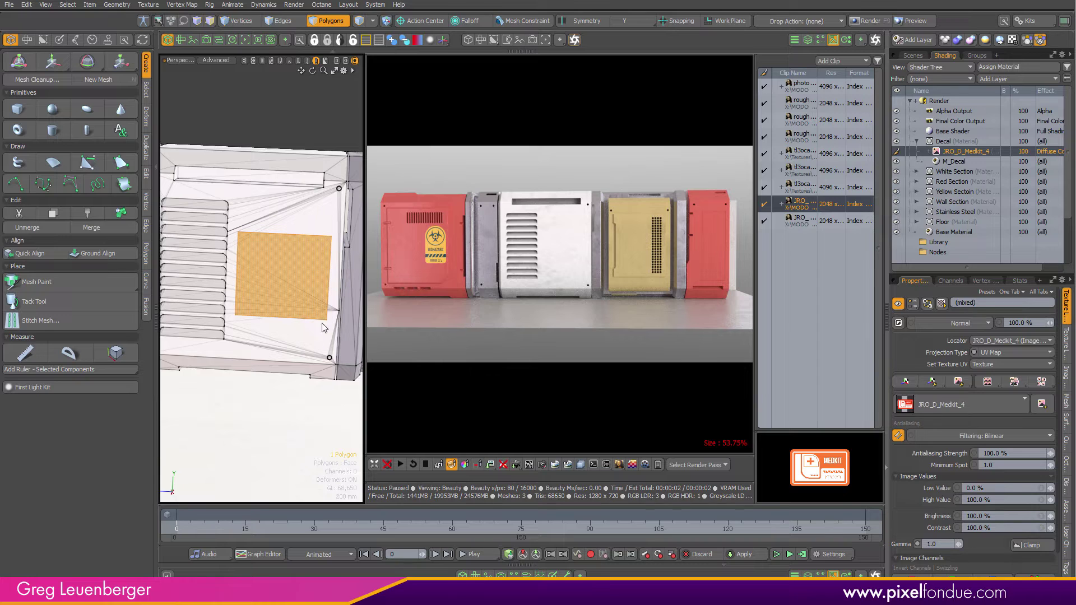
pyautogui.scroll(-2, 316, 315)
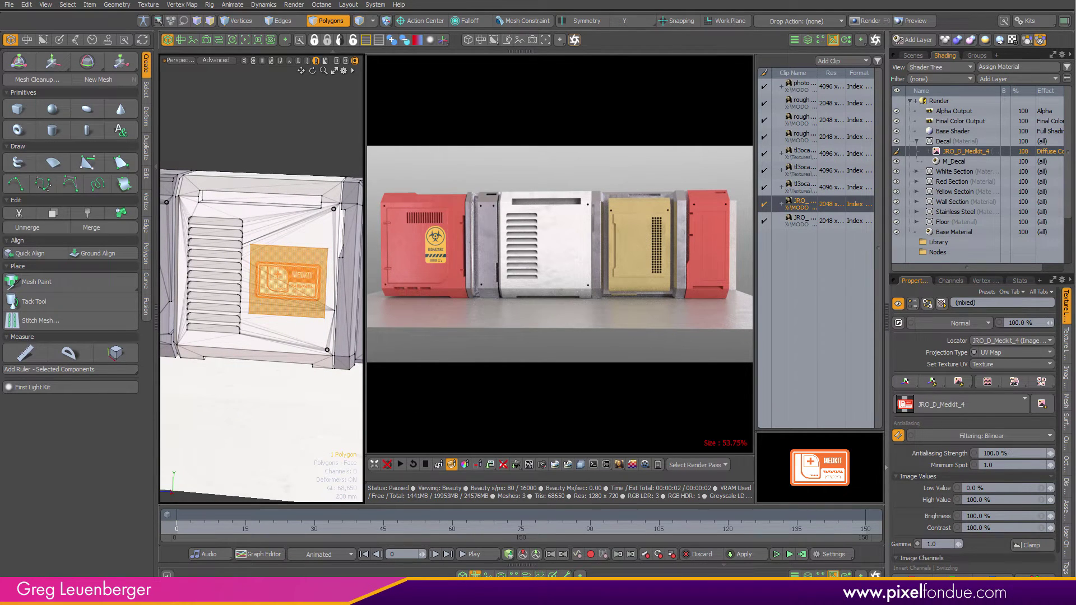
pyautogui.hotkey('ctrl', 'u')
pyautogui.keyDown('ctrl'); pyautogui.keyDown('alt'); pyautogui.moveTo(603, 442); pyautogui.dragTo(644, 464); pyautogui.keyUp('alt'); pyautogui.keyUp('ctrl')
pyautogui.hotkey('ctrl', 'u')
pyautogui.moveTo(276, 320)
pyautogui.keyDown('alt'); pyautogui.mouseDown()
pyautogui.moveTo(297, 306)
pyautogui.moveTo(288, 314)
pyautogui.mouseUp(); pyautogui.keyUp('alt')
pyautogui.click(293, 141)
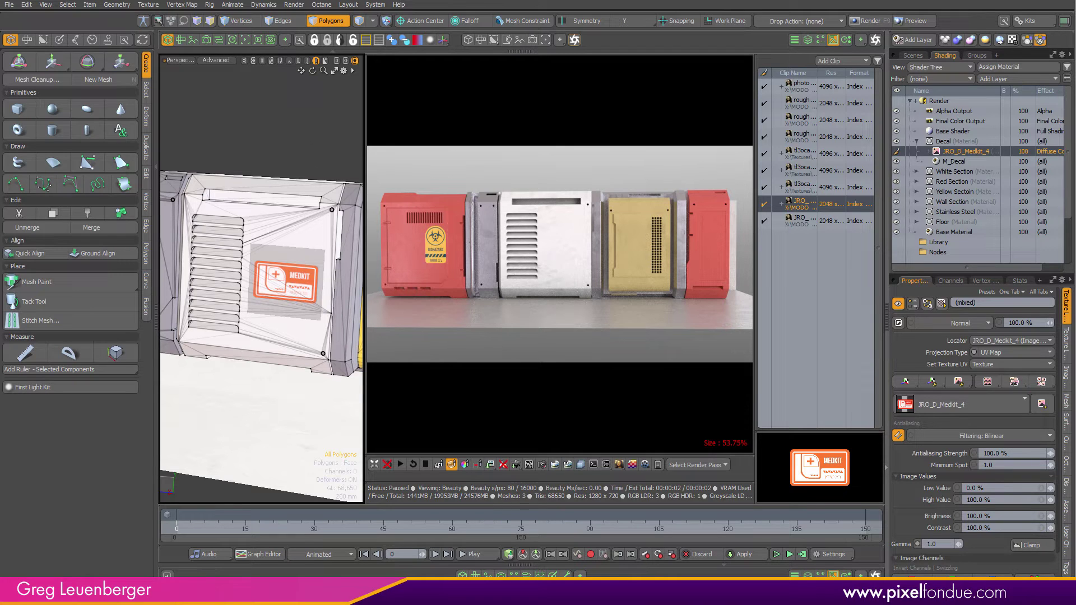
# Add an Octane Override to the Decal material
pyautogui.click(946, 142)
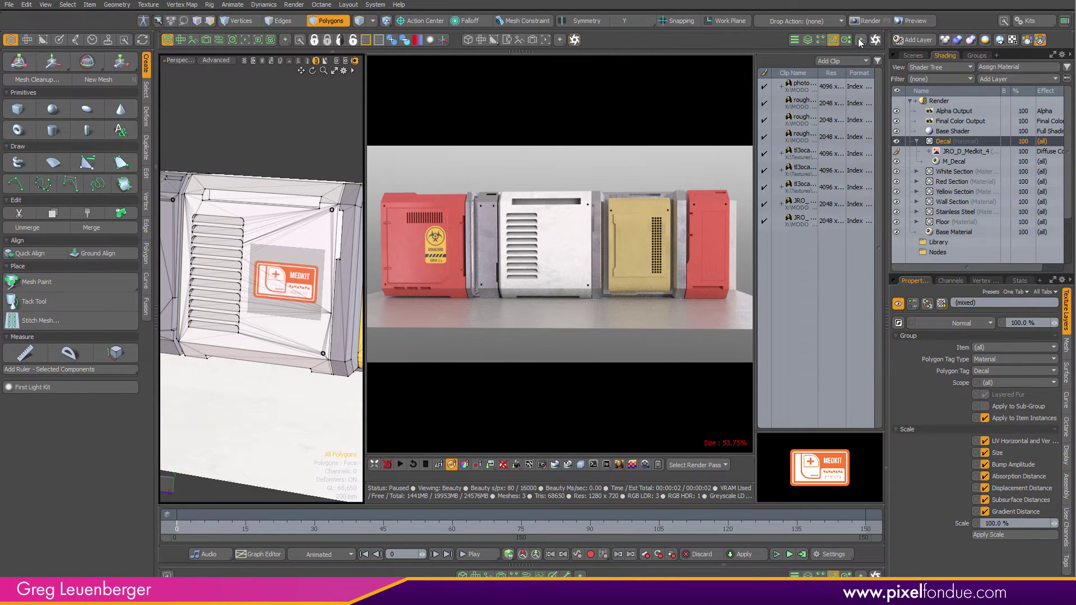
pyautogui.click(872, 63)
pyautogui.click(809, 84)
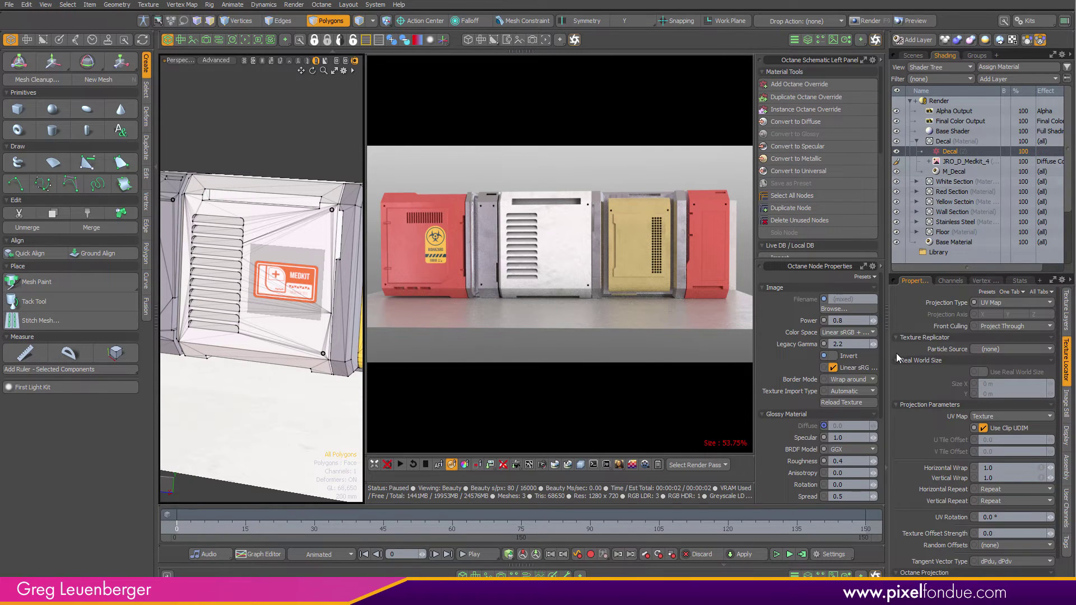
# Open the Decal override's node network in a schematic view and enlarge that view
pyautogui.click(221, 40)
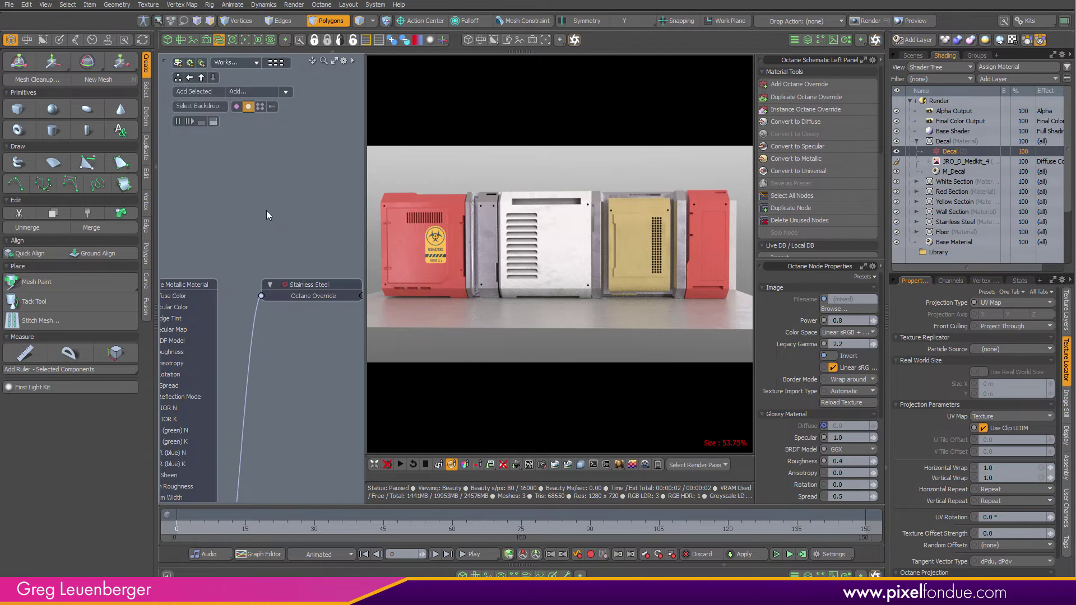
pyautogui.doubleClick(957, 151)
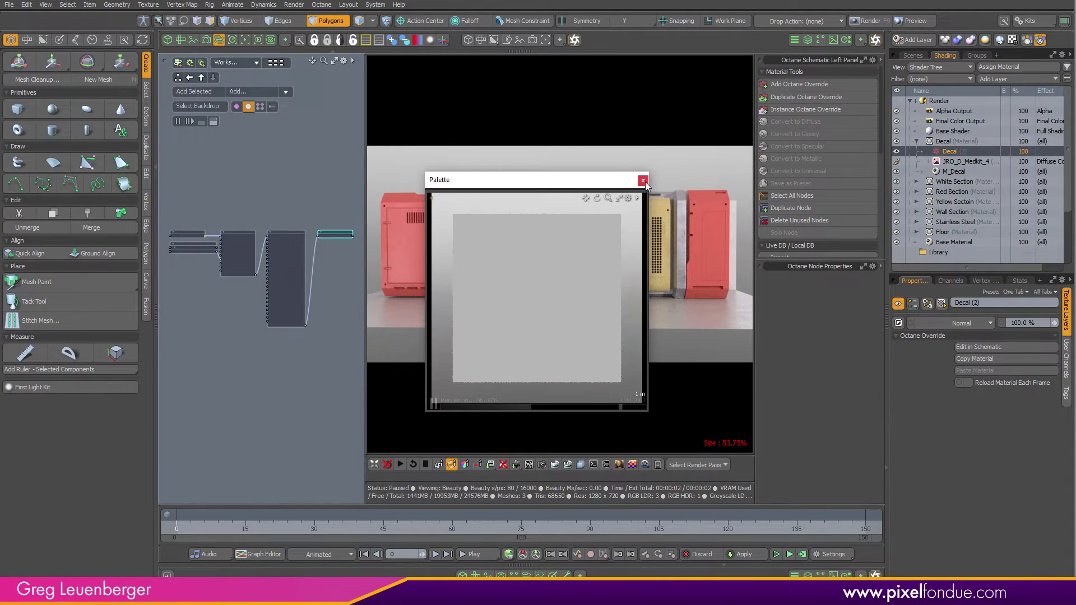
pyautogui.click(643, 180)
pyautogui.keyDown('alt'); pyautogui.moveTo(253, 246); pyautogui.dragTo(321, 266); pyautogui.keyUp('alt')
pyautogui.click(265, 255)
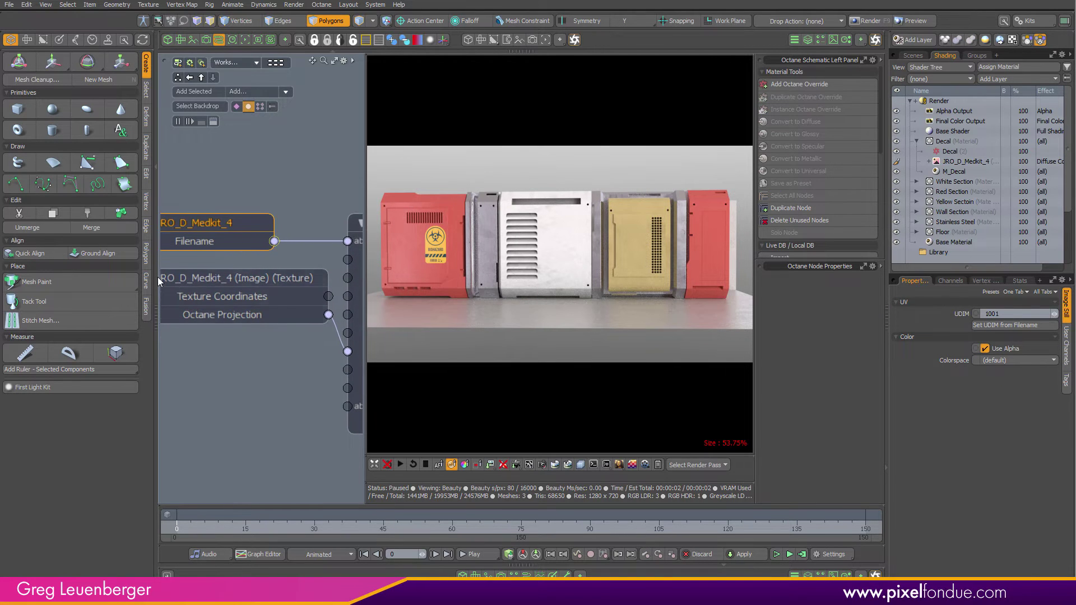
pyautogui.click(156, 198)
pyautogui.keyDown('alt'); pyautogui.moveTo(215, 213); pyautogui.dragTo(212, 202); pyautogui.keyUp('alt')
pyautogui.keyDown('alt'); pyautogui.moveTo(303, 216); pyautogui.dragTo(185, 216); pyautogui.keyUp('alt')
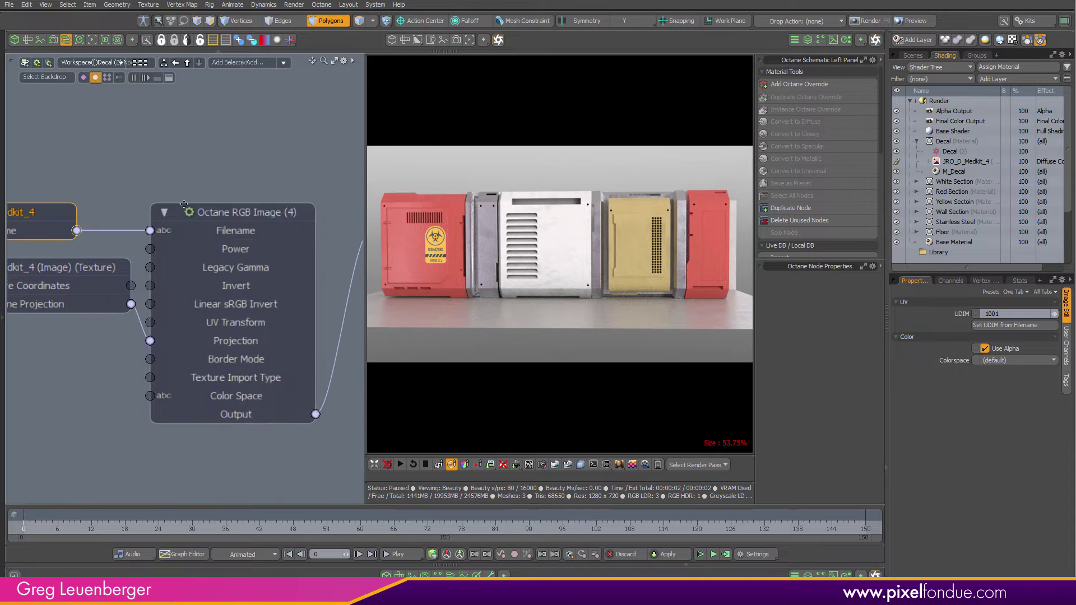
pyautogui.keyDown('alt'); pyautogui.moveTo(353, 269); pyautogui.dragTo(195, 266); pyautogui.keyUp('alt')
pyautogui.scroll(-5, 306, 244)
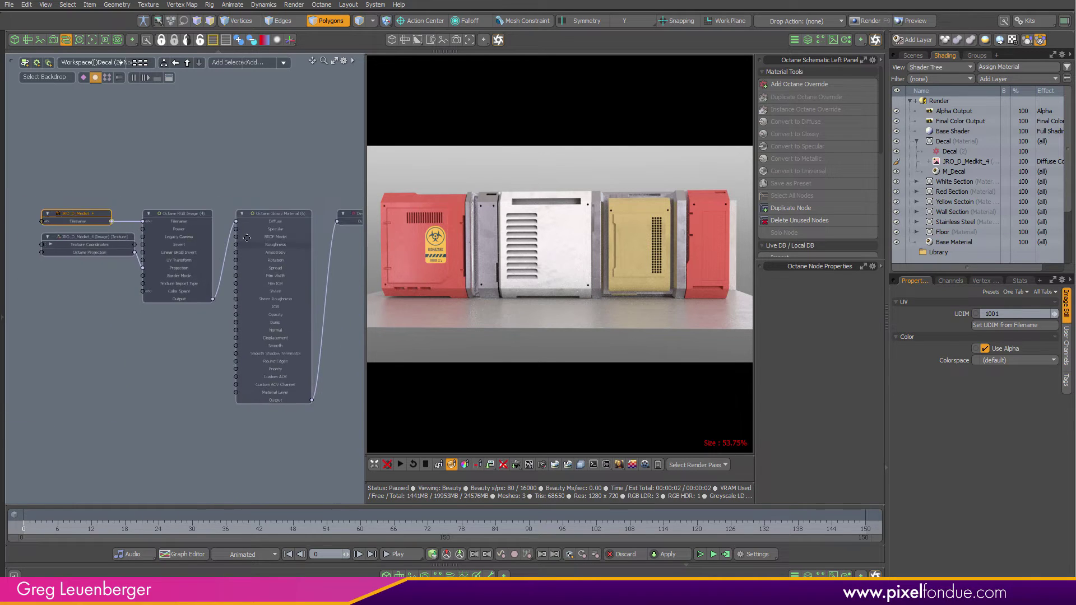
pyautogui.click(269, 201)
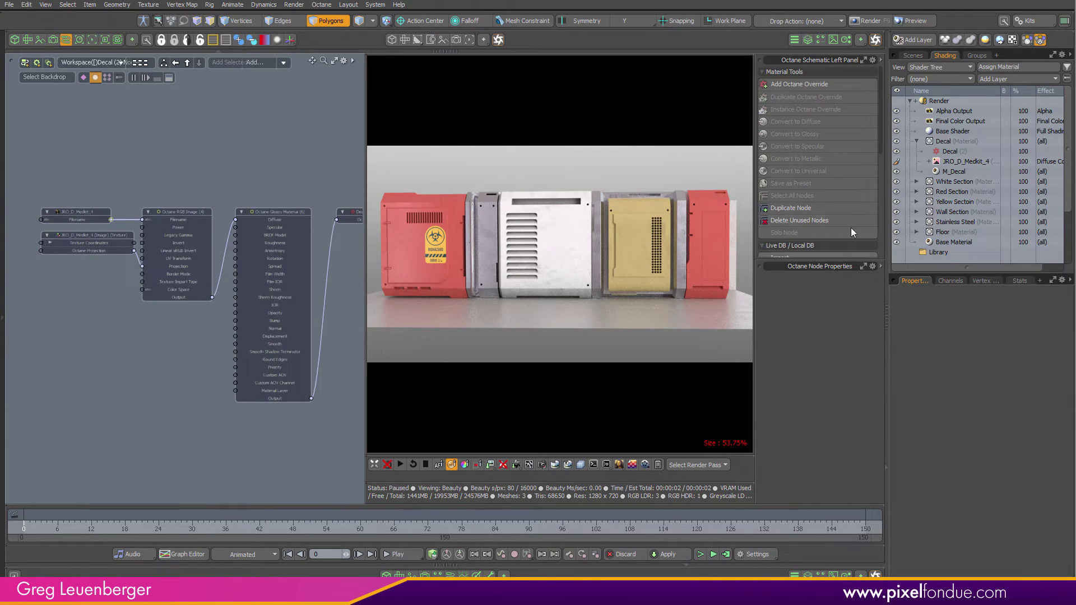
# Add an Alpha Image texture node and place it below the Octane RGB Image node
pyautogui.moveTo(879, 144); pyautogui.dragTo(880, 230)
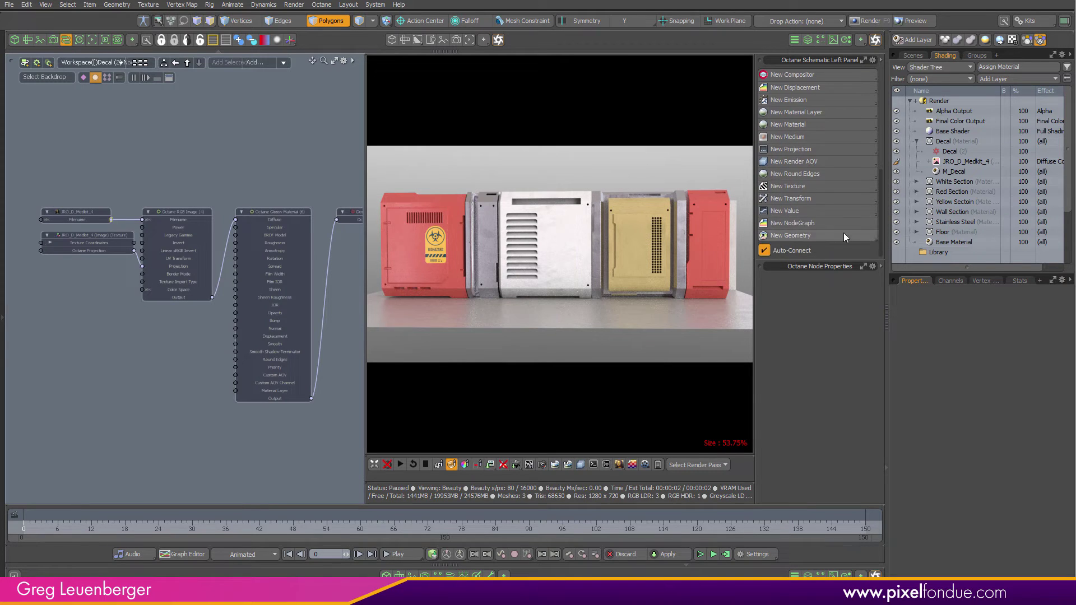
pyautogui.click(799, 188)
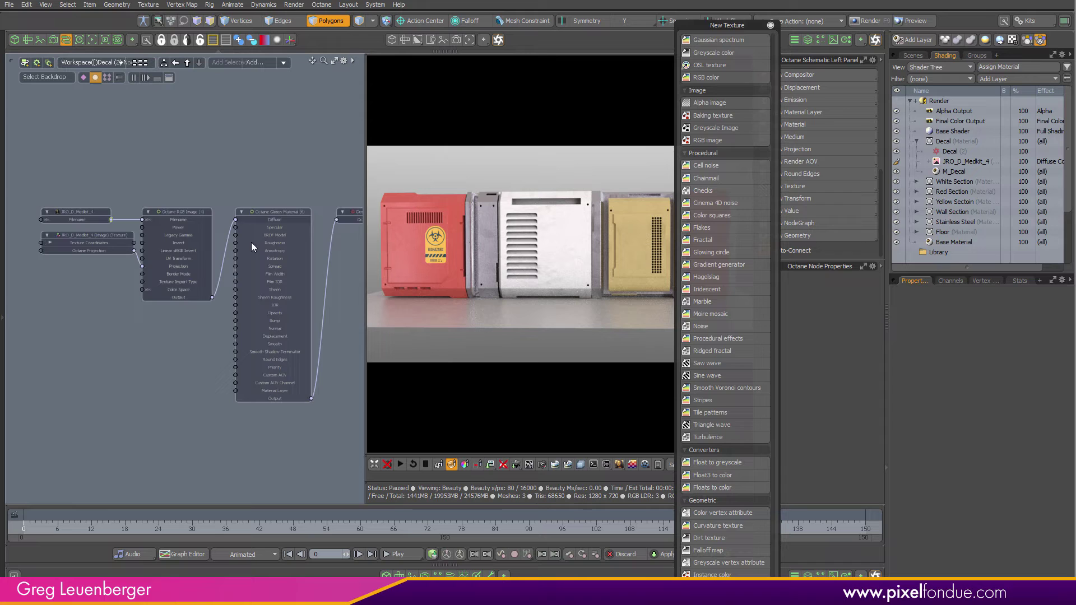
pyautogui.moveTo(239, 234)
pyautogui.keyDown('ctrl'); pyautogui.keyDown('alt'); pyautogui.mouseDown()
pyautogui.moveTo(320, 232)
pyautogui.moveTo(294, 247)
pyautogui.moveTo(232, 223)
pyautogui.mouseUp(); pyautogui.keyUp('alt'); pyautogui.keyUp('ctrl')
pyautogui.scroll(3, 233, 222)
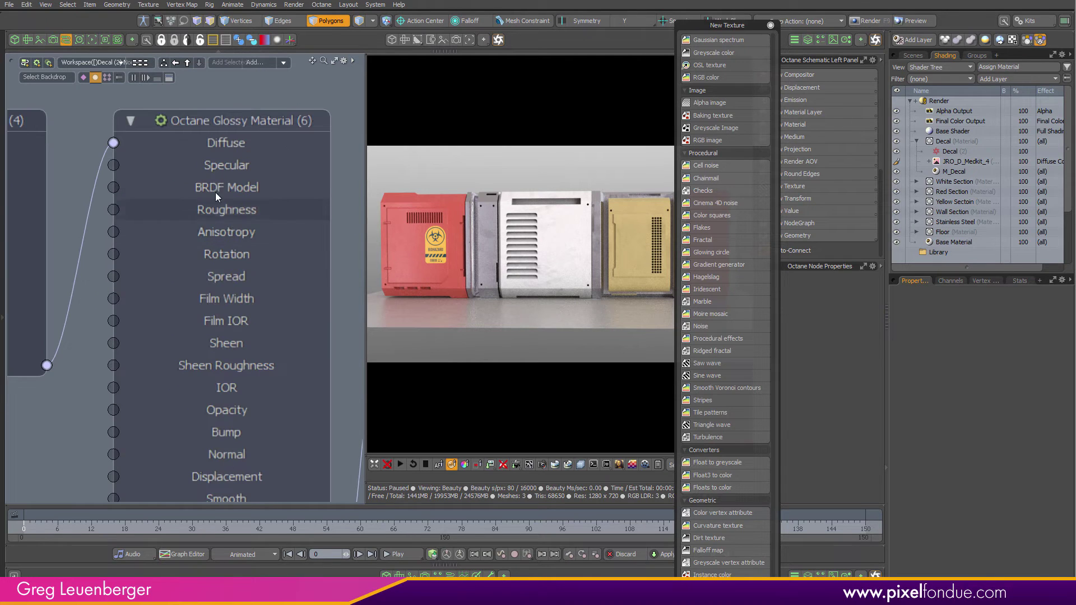
pyautogui.scroll(-5, 232, 310)
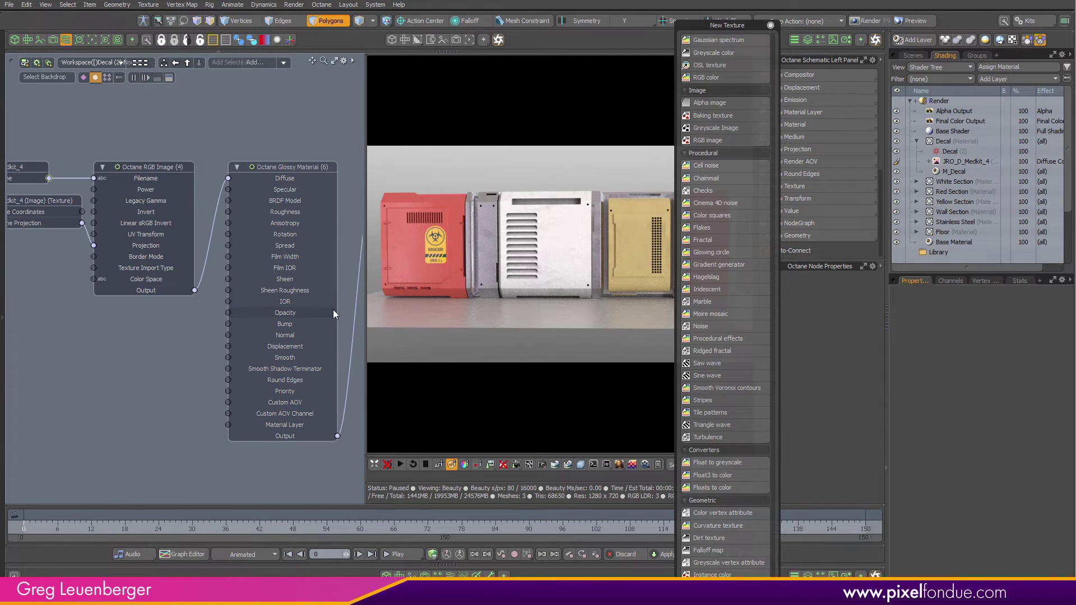
pyautogui.scroll(-2, 236, 191)
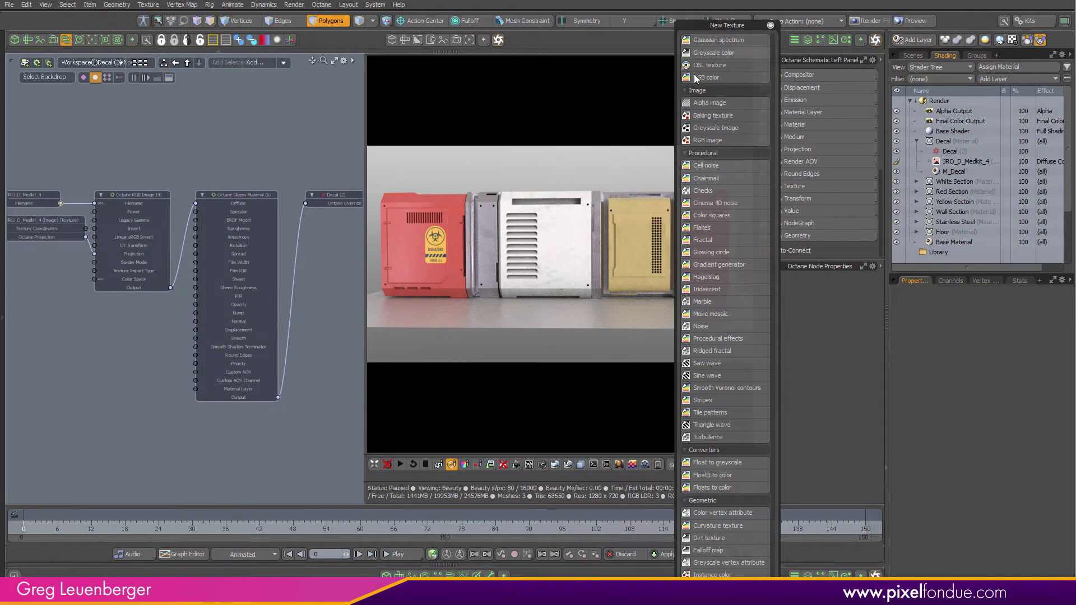
pyautogui.click(712, 102)
pyautogui.moveTo(194, 285); pyautogui.dragTo(151, 362)
pyautogui.keyDown('alt'); pyautogui.moveTo(151, 361); pyautogui.dragTo(228, 360); pyautogui.keyUp('alt')
# Connect the JRO_D_Medkit_4 clip's Filename output to the Filename input of the Alpha Image node
pyautogui.click(124, 196)
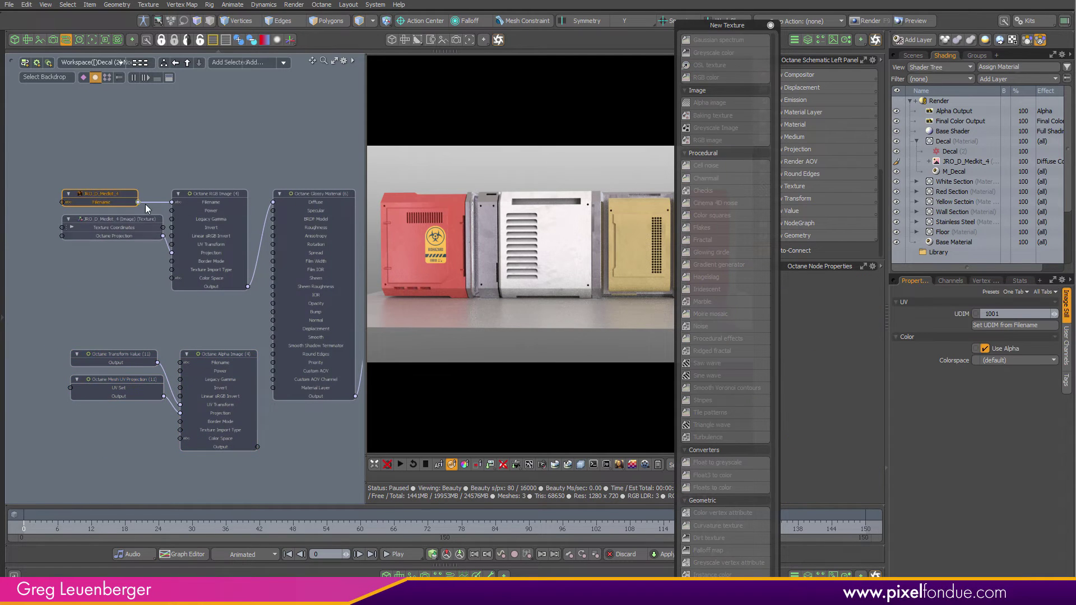
pyautogui.moveTo(169, 243); pyautogui.dragTo(198, 324)
pyautogui.keyDown('ctrl'); pyautogui.keyDown('alt'); pyautogui.moveTo(198, 337); pyautogui.dragTo(224, 340); pyautogui.keyUp('alt'); pyautogui.keyUp('ctrl')
pyautogui.keyDown('alt'); pyautogui.moveTo(224, 340); pyautogui.dragTo(146, 335); pyautogui.keyUp('alt')
# Restart the Octane render and connect the Alpha Image's Output to the glossy material's Opacity input
pyautogui.moveTo(209, 428); pyautogui.dragTo(188, 287)
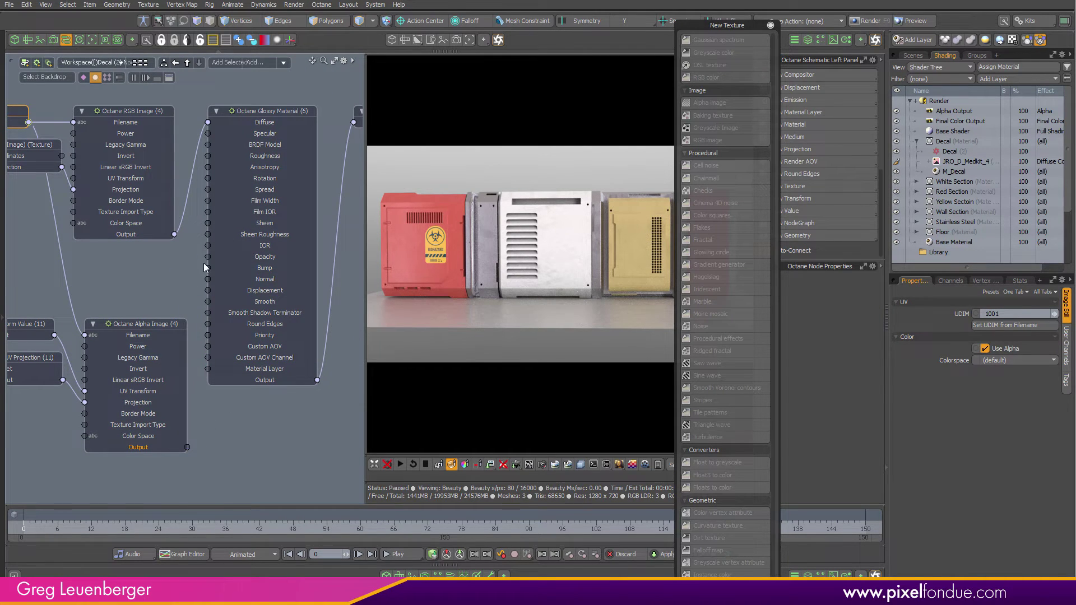
pyautogui.click(410, 464)
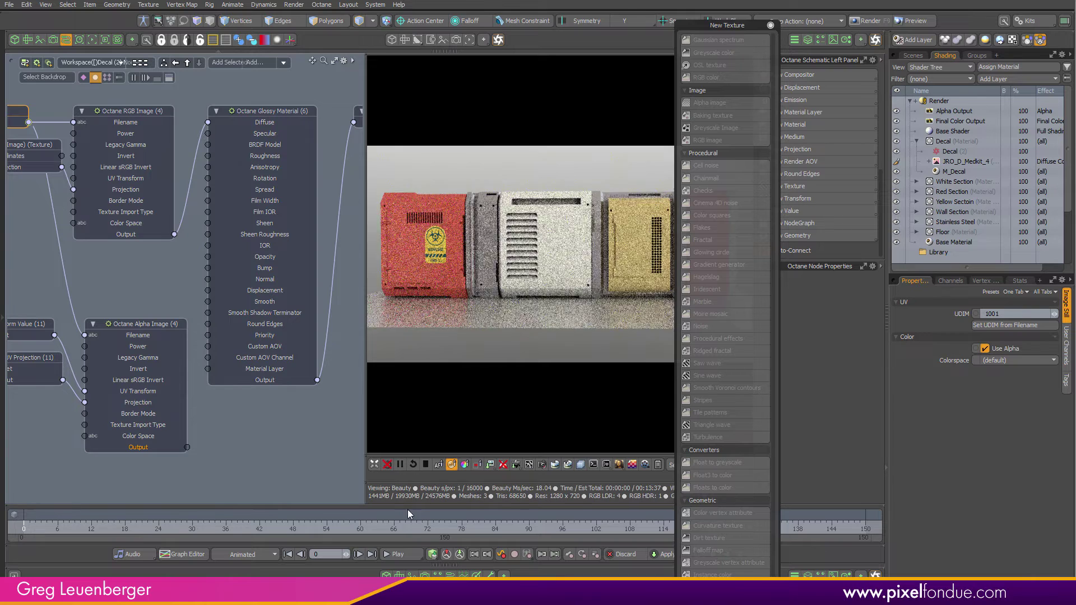
pyautogui.click(770, 25)
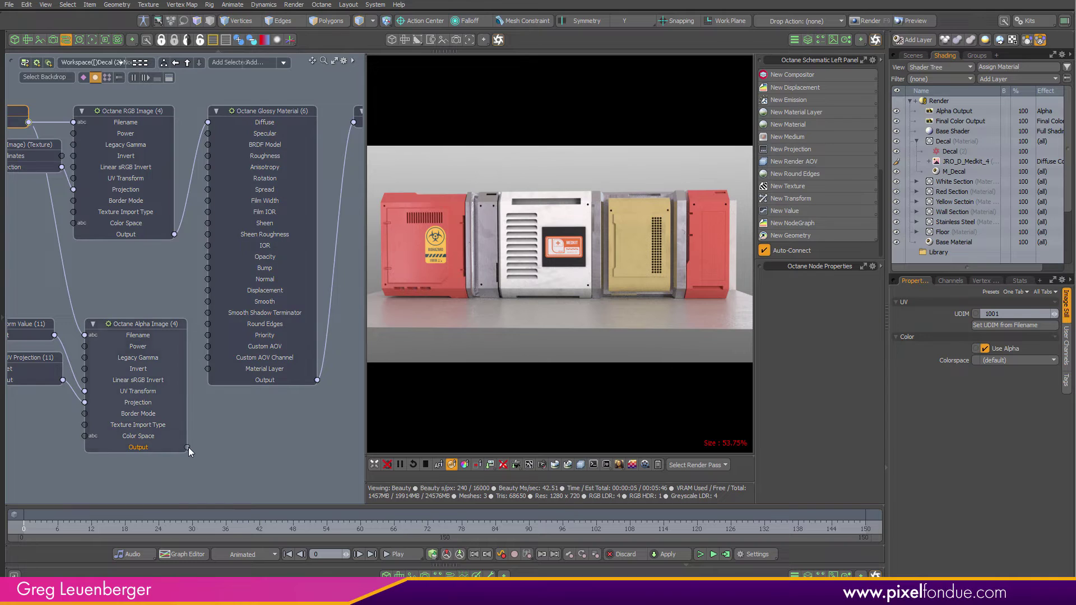
pyautogui.moveTo(236, 439); pyautogui.dragTo(269, 257)
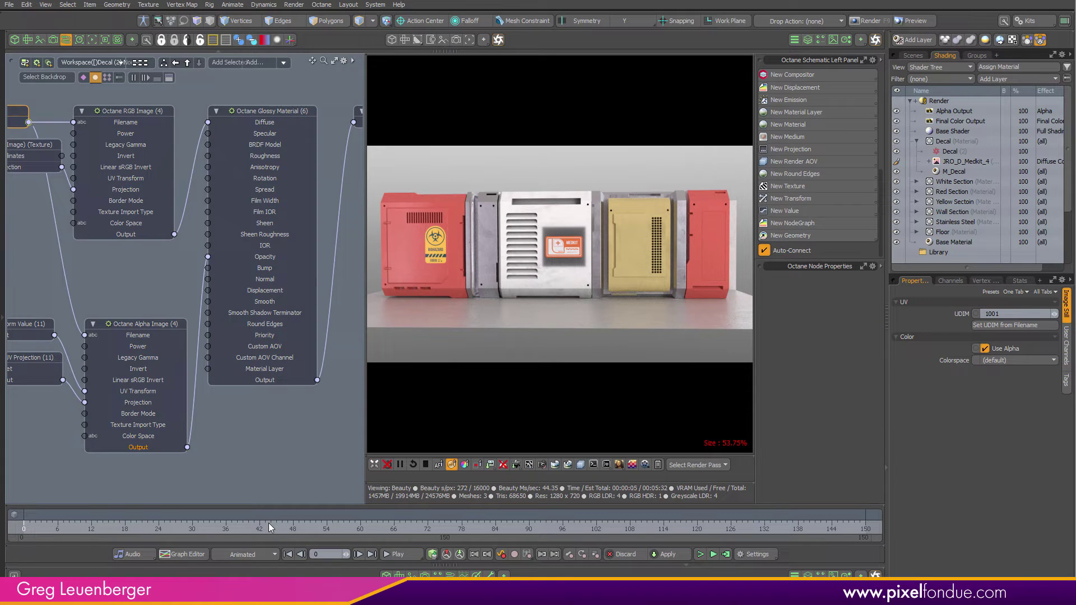
# Return to the 3D model view, look through the render camera and frame the medkit decal up close
pyautogui.click(12, 38)
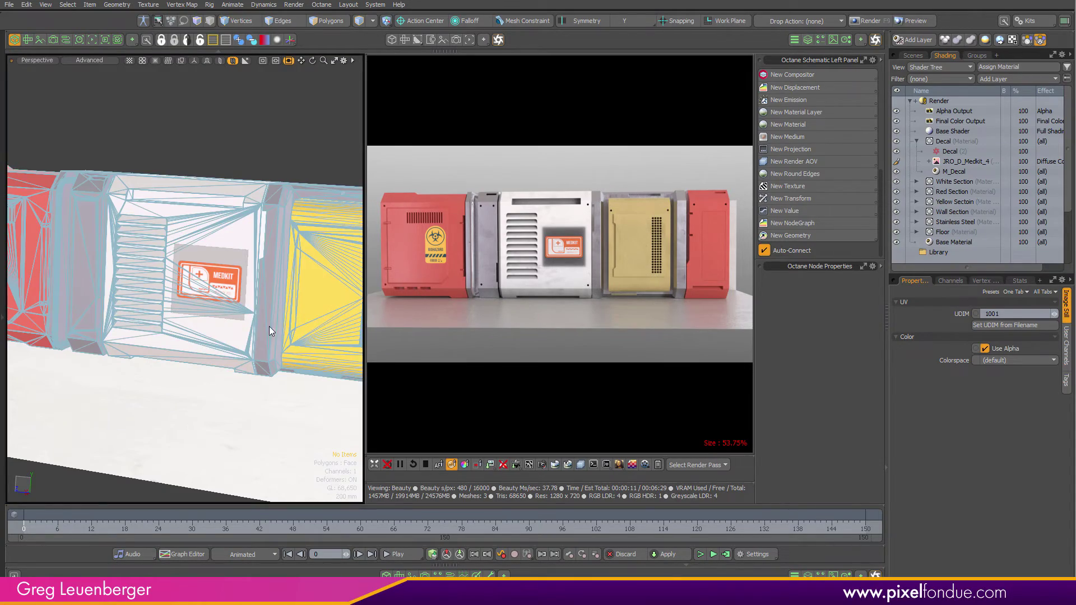
pyautogui.press('KP_Decimal')
pyautogui.scroll(4, 243, 261)
pyautogui.keyDown('alt'); pyautogui.keyDown('shift'); pyautogui.moveTo(244, 261); pyautogui.dragTo(274, 278); pyautogui.keyUp('shift'); pyautogui.keyUp('alt')
pyautogui.scroll(3, 302, 281)
pyautogui.scroll(1, 274, 277)
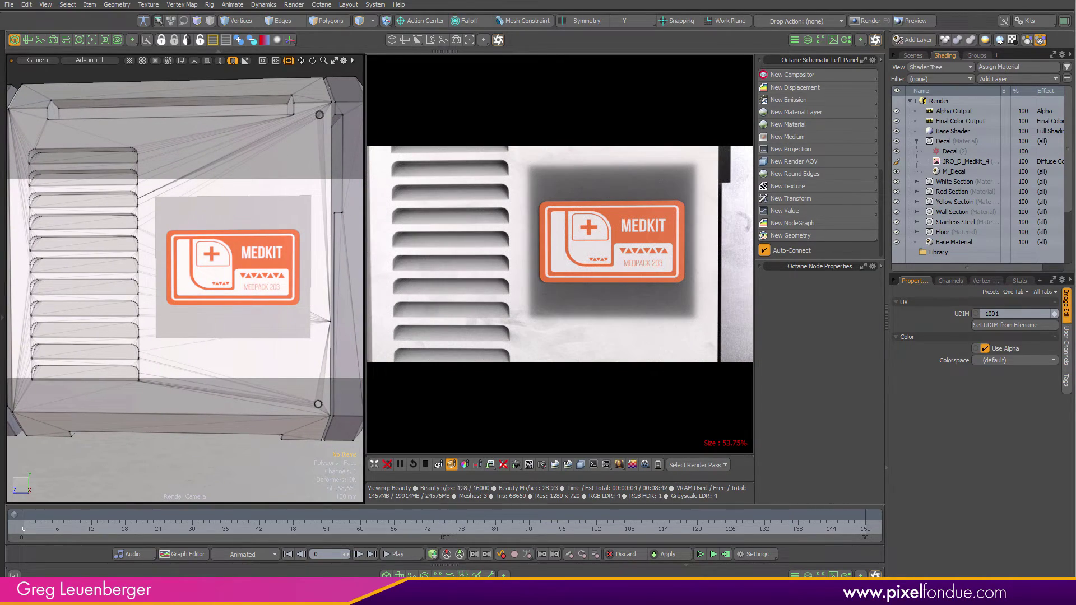
# Show the decal's node schematic beneath the model and render views, and disconnect the glossy material's Opacity input
pyautogui.click(450, 575)
pyautogui.keyDown('alt'); pyautogui.moveTo(384, 483); pyautogui.dragTo(343, 483); pyautogui.keyUp('alt')
pyautogui.moveTo(396, 431); pyautogui.dragTo(392, 467)
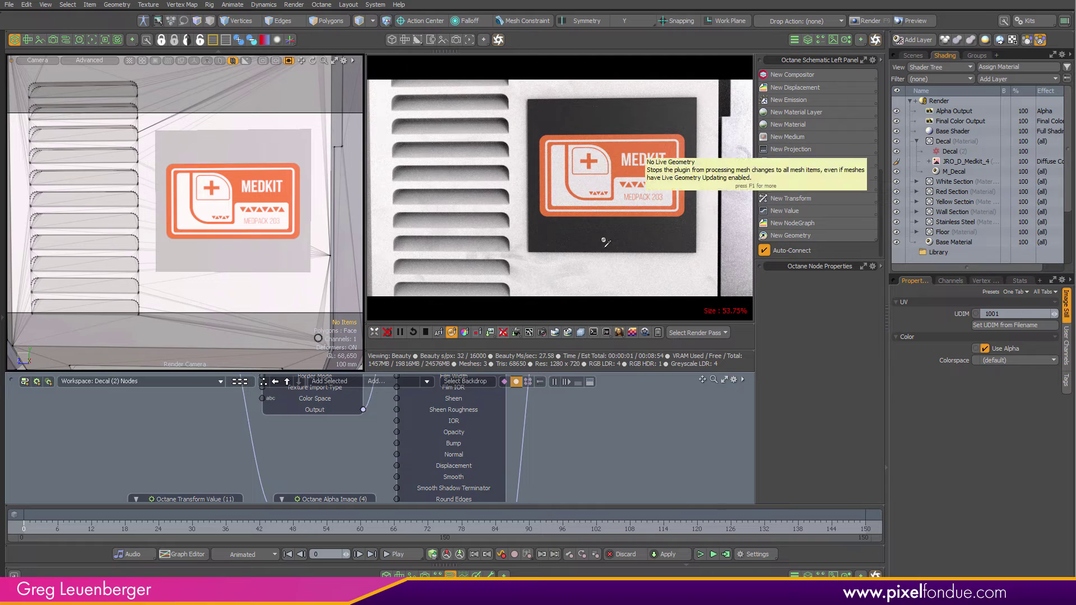
# Reconnect the Alpha Image node's Output to the glossy material's Opacity input
pyautogui.scroll(-3, 506, 455)
pyautogui.keyDown('alt'); pyautogui.moveTo(506, 455); pyautogui.dragTo(469, 388); pyautogui.keyUp('alt')
pyautogui.scroll(-1, 470, 389)
pyautogui.keyDown('alt'); pyautogui.moveTo(445, 456); pyautogui.dragTo(414, 486); pyautogui.keyUp('alt')
pyautogui.scroll(-1, 415, 486)
pyautogui.click(405, 494)
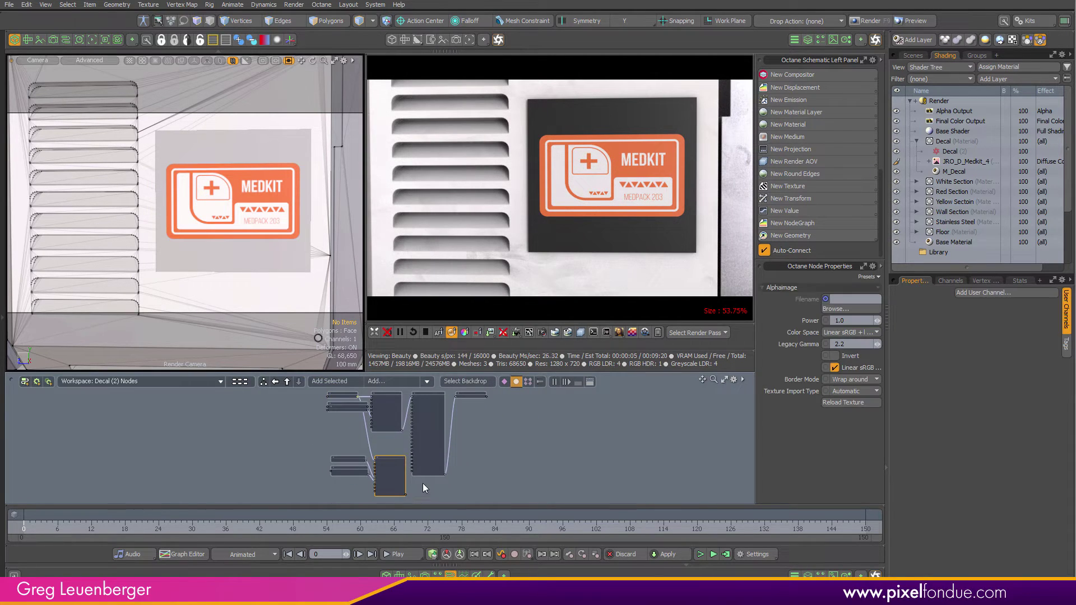
pyautogui.click(410, 498)
pyautogui.click(404, 493)
pyautogui.moveTo(426, 439); pyautogui.dragTo(425, 439)
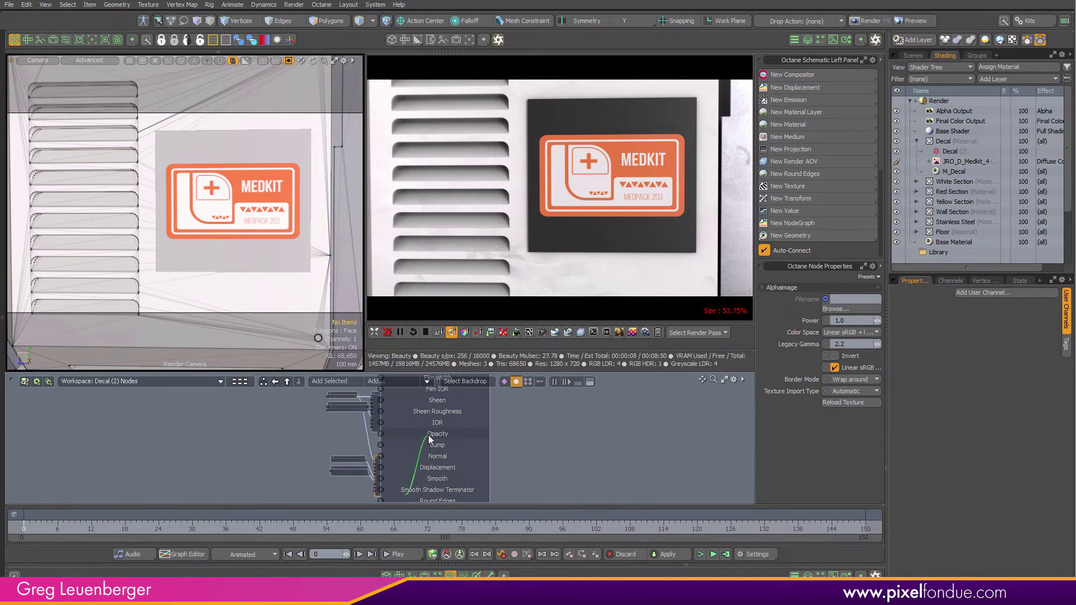
pyautogui.click(431, 440)
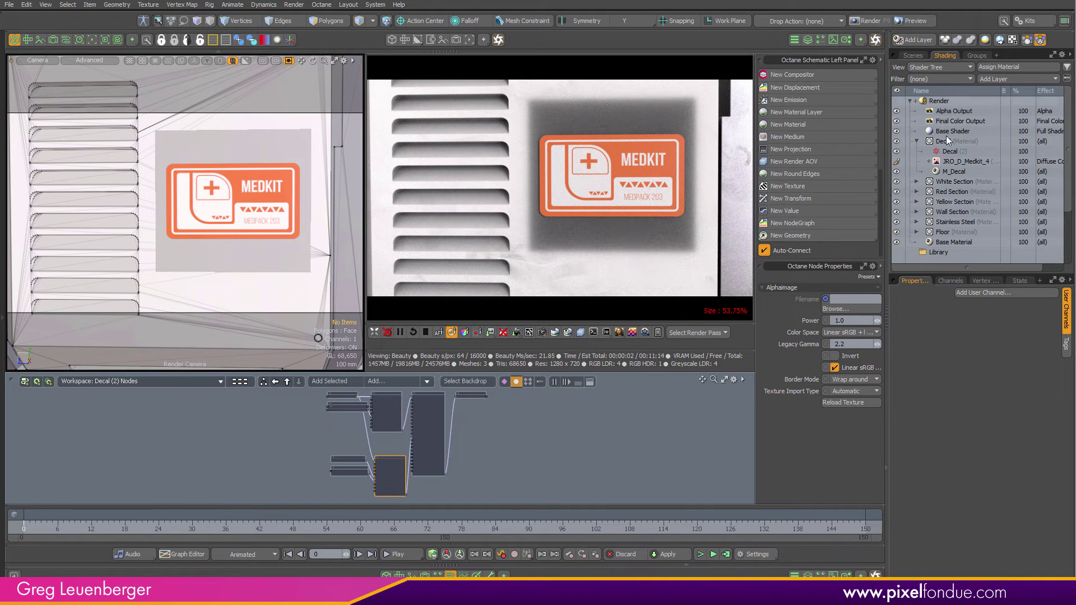
# Select the Decal mesh in the scene list and show its Octane mesh properties with more room
pyautogui.click(913, 56)
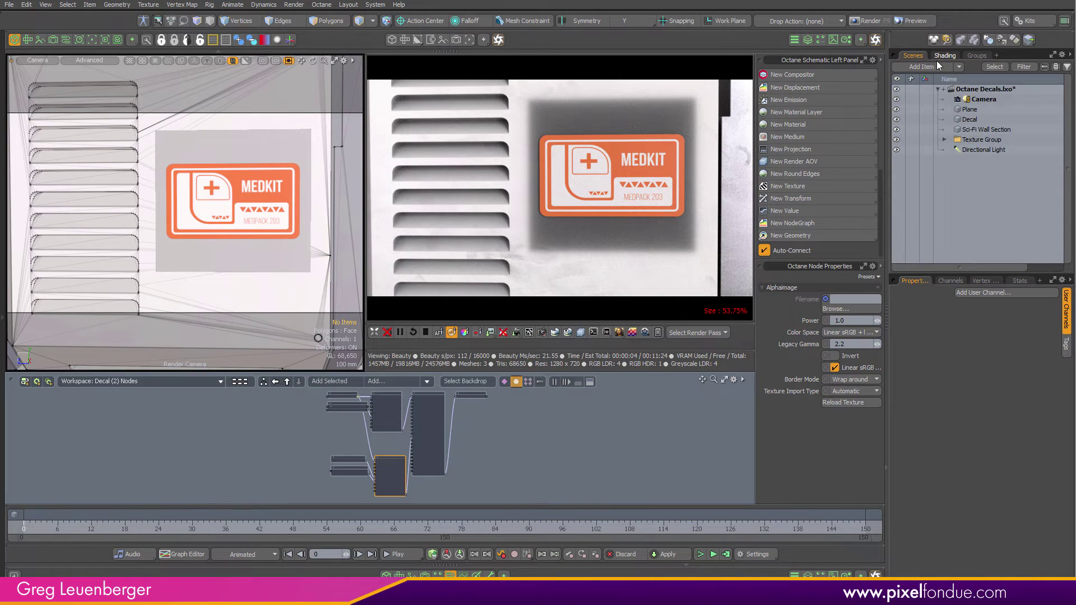
pyautogui.click(969, 120)
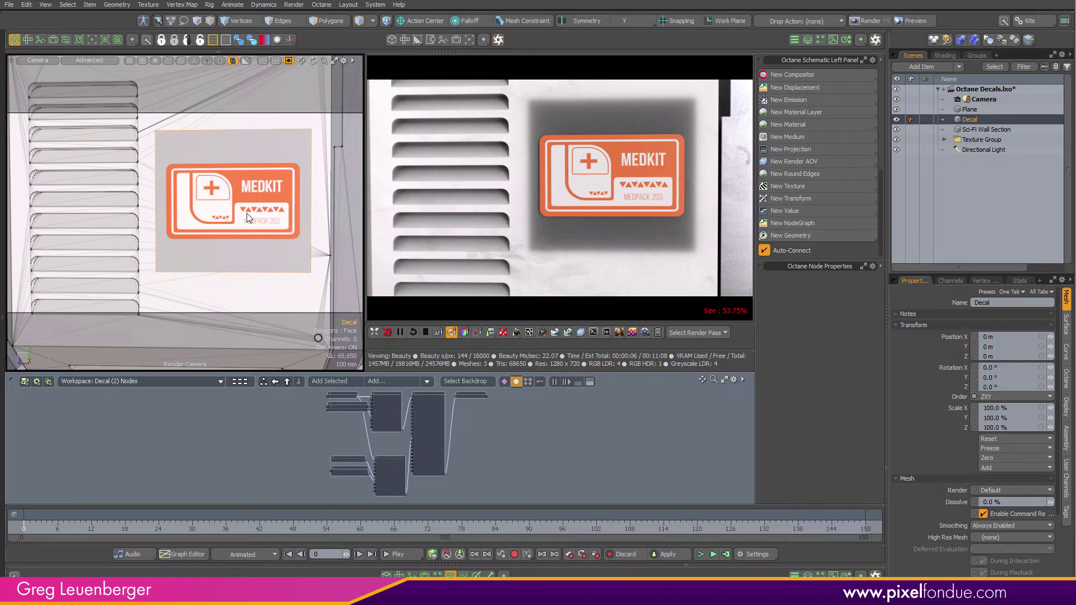
pyautogui.click(1065, 379)
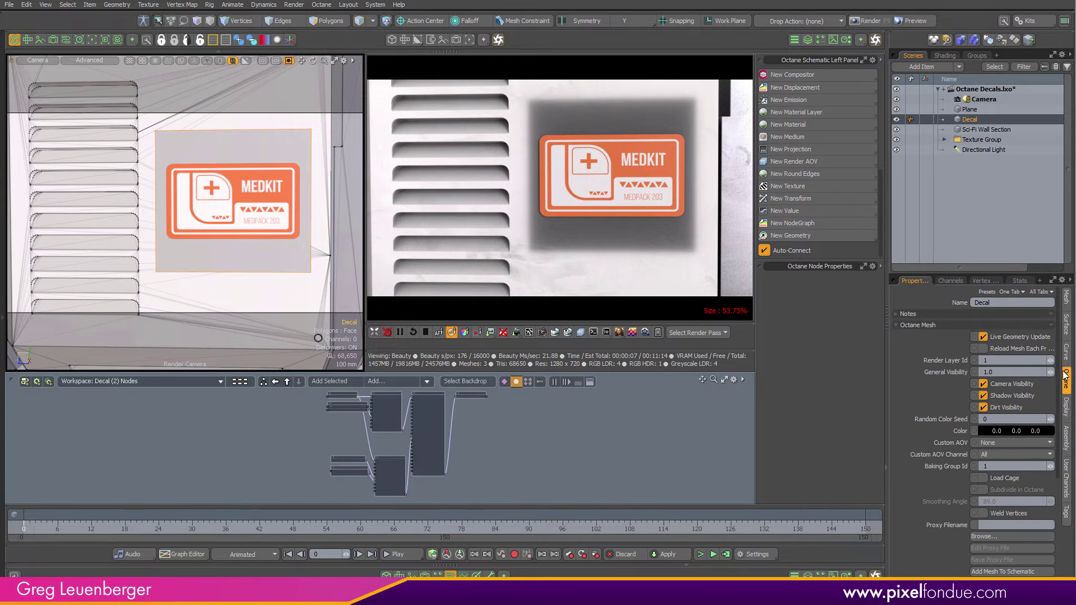
pyautogui.moveTo(991, 274); pyautogui.dragTo(990, 218)
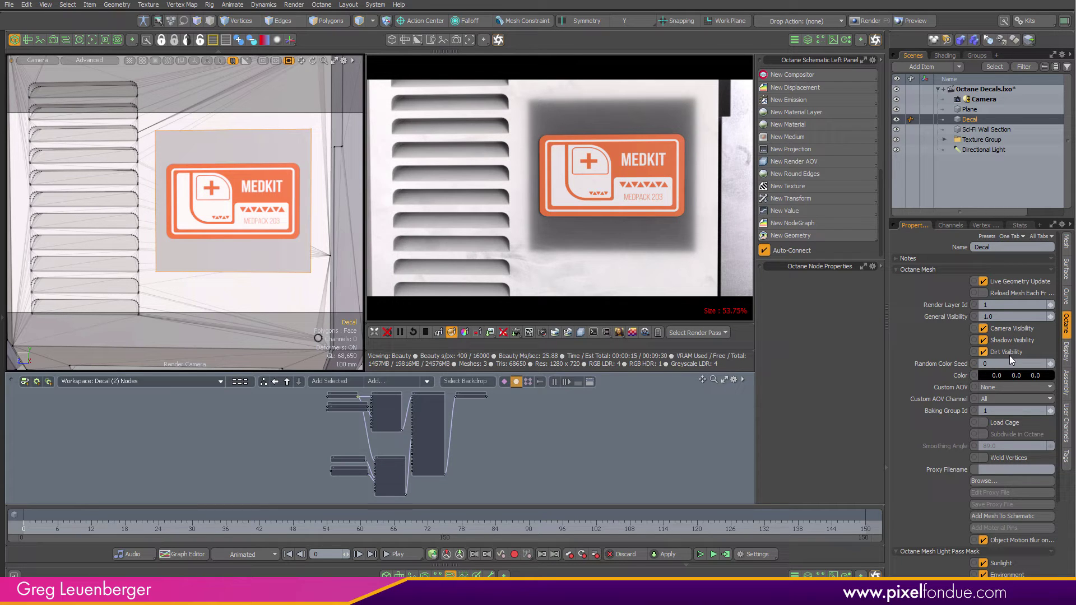
# Turn off Camera Visibility, Dirt Visibility and Shadow Visibility for the Decal mesh
pyautogui.click(1015, 329)
pyautogui.click(1011, 352)
pyautogui.click(1015, 341)
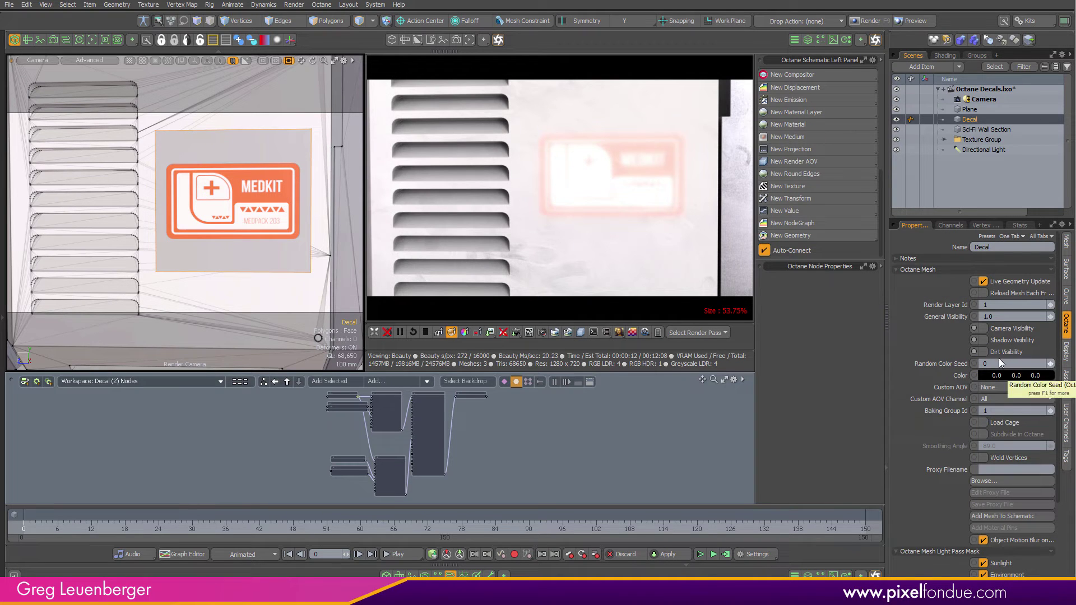
# Turn the Decal mesh's Shadow and Camera Visibility back on, and toggle Dirt Visibility on and off again to compare
pyautogui.click(983, 340)
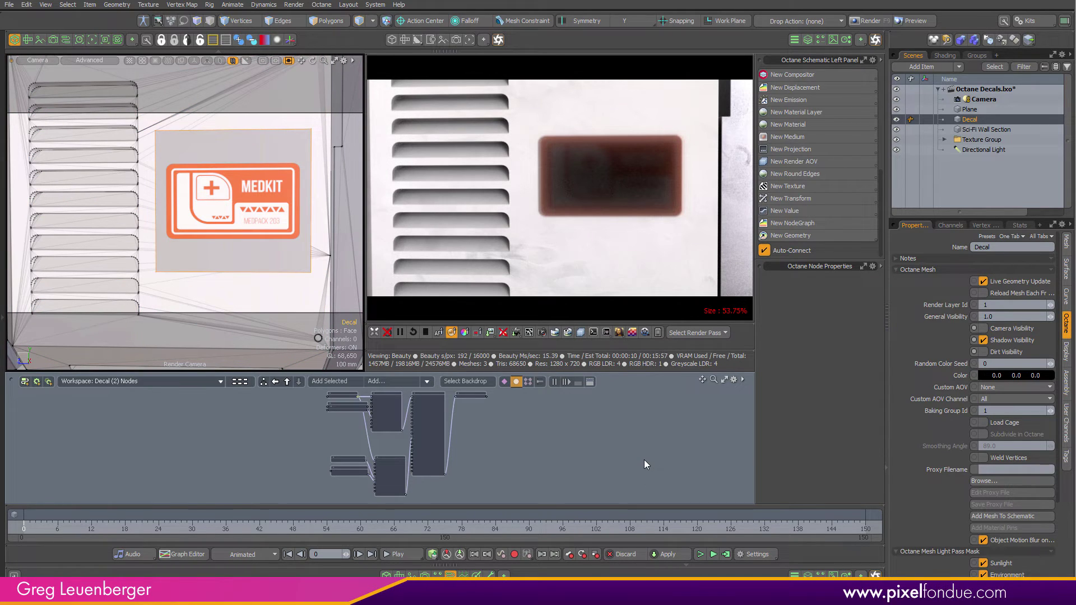
pyautogui.click(984, 328)
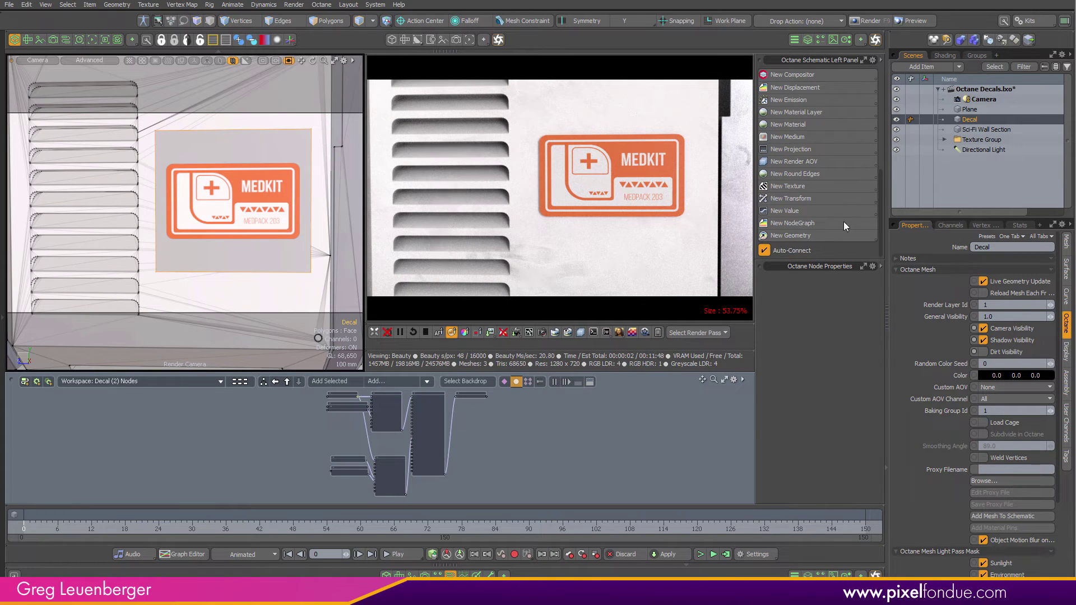
pyautogui.click(983, 352)
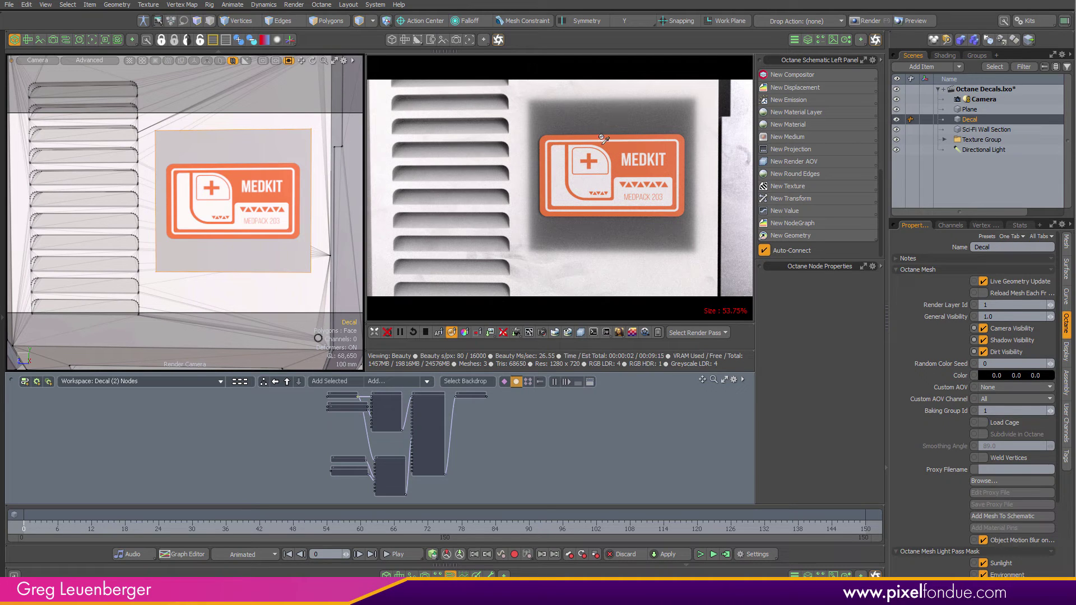
pyautogui.click(1011, 347)
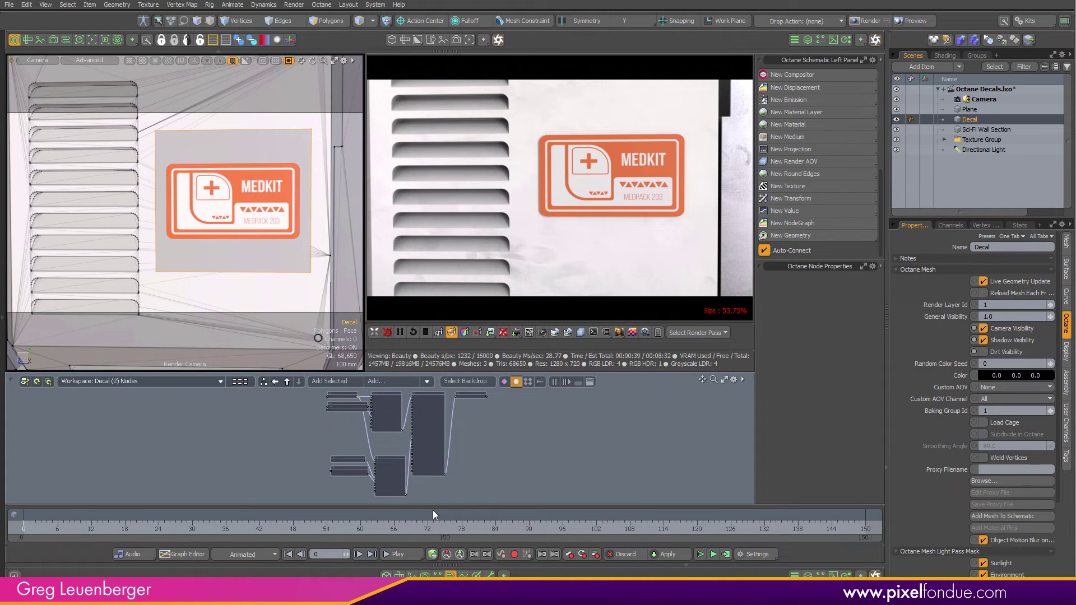
# Deselect the decal and zoom the render camera out to review both decals on the wall section
pyautogui.click(531, 333)
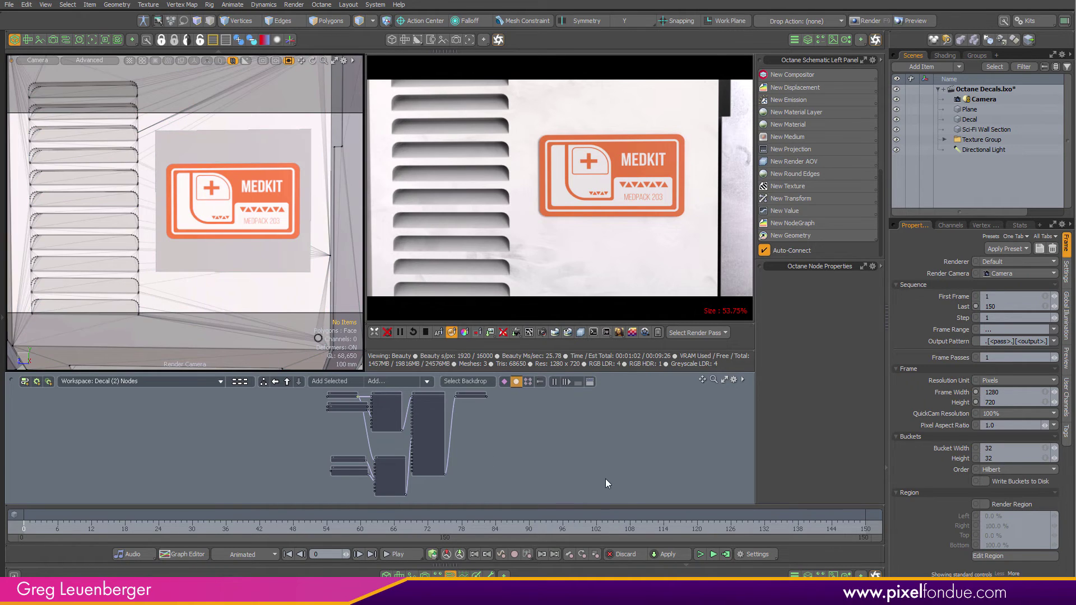
pyautogui.keyDown('ctrl'); pyautogui.keyDown('alt'); pyautogui.moveTo(269, 254); pyautogui.dragTo(179, 291); pyautogui.keyUp('alt'); pyautogui.keyUp('ctrl')
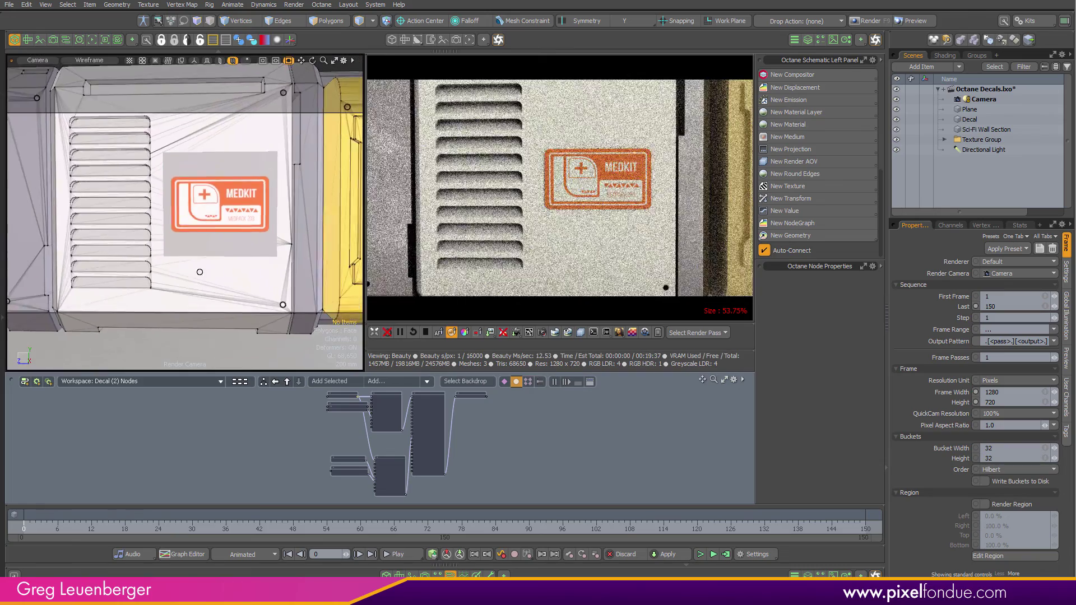
pyautogui.scroll(-2, 179, 291)
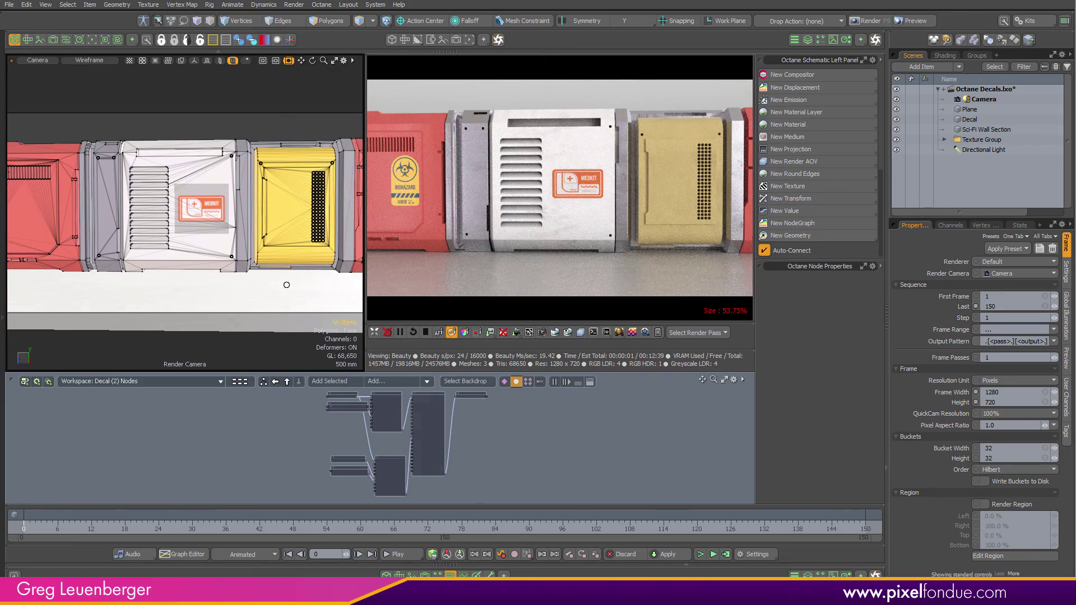
pyautogui.scroll(6, 398, 468)
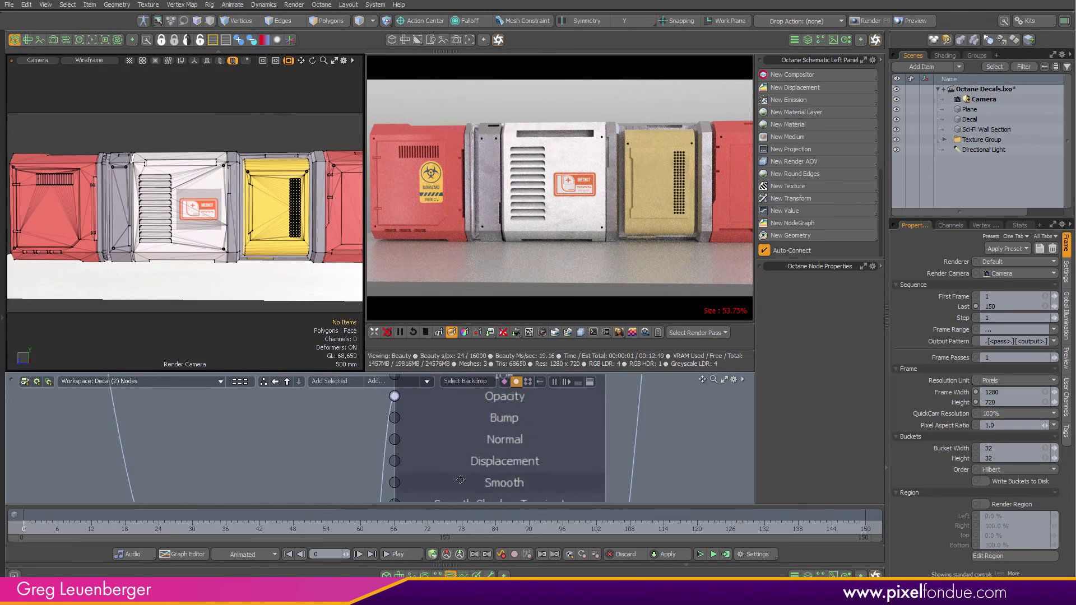
pyautogui.scroll(-4, 398, 468)
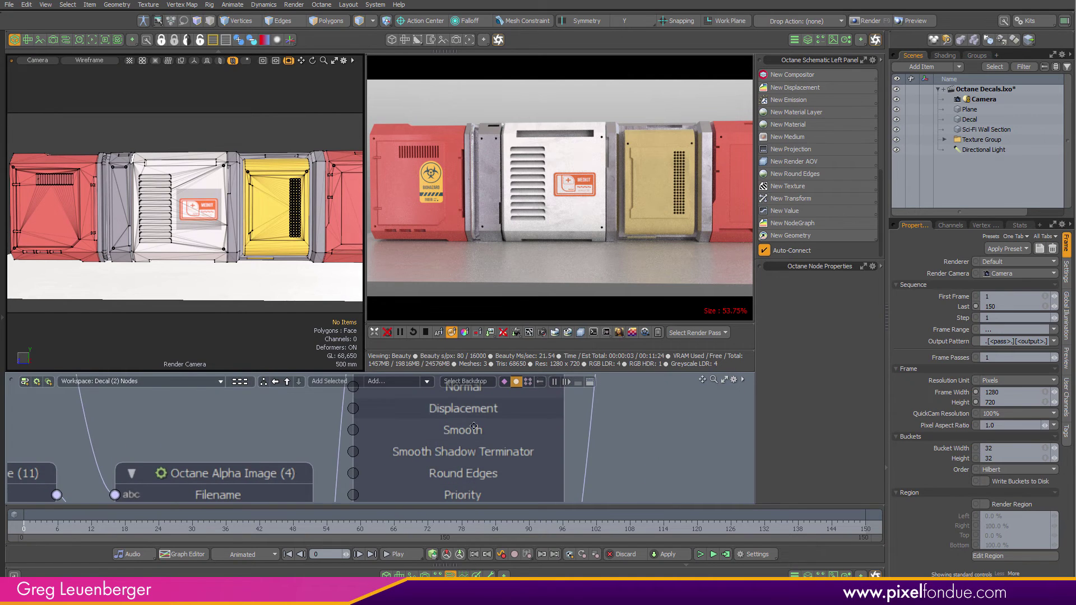
pyautogui.scroll(-5, 475, 408)
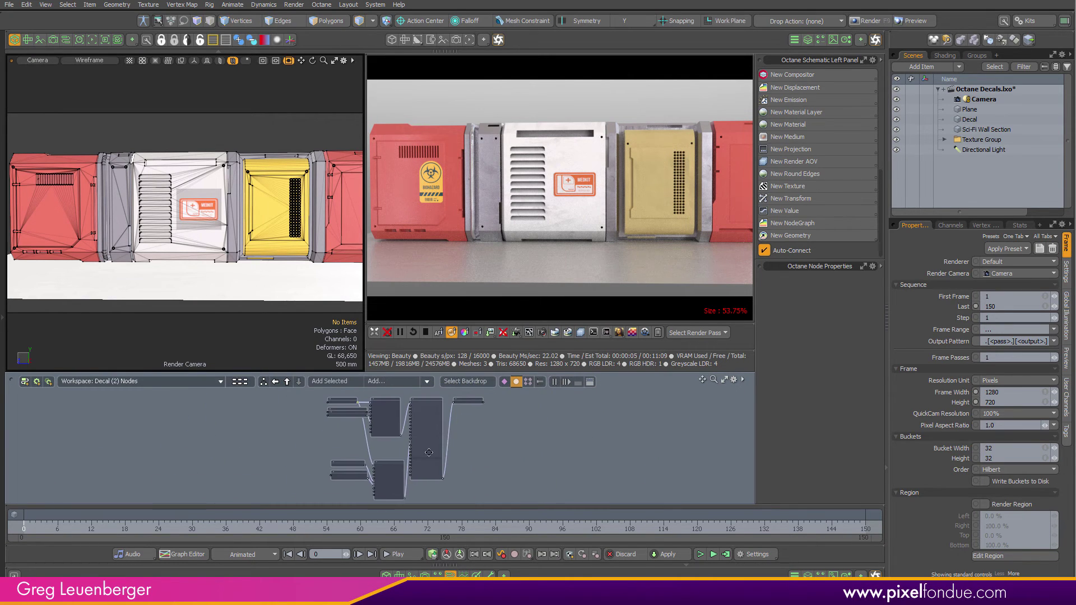
# Expand the Decal material in the shader tree and look over the available operations for its JRO_D_Medkit_4 image layer
pyautogui.click(944, 56)
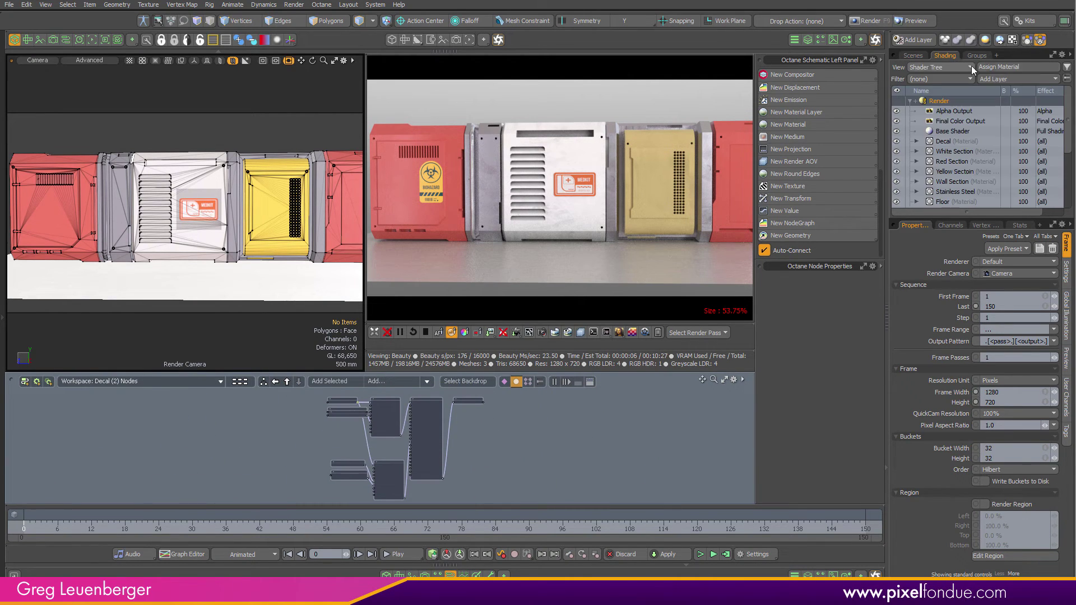
pyautogui.click(916, 142)
pyautogui.click(935, 162)
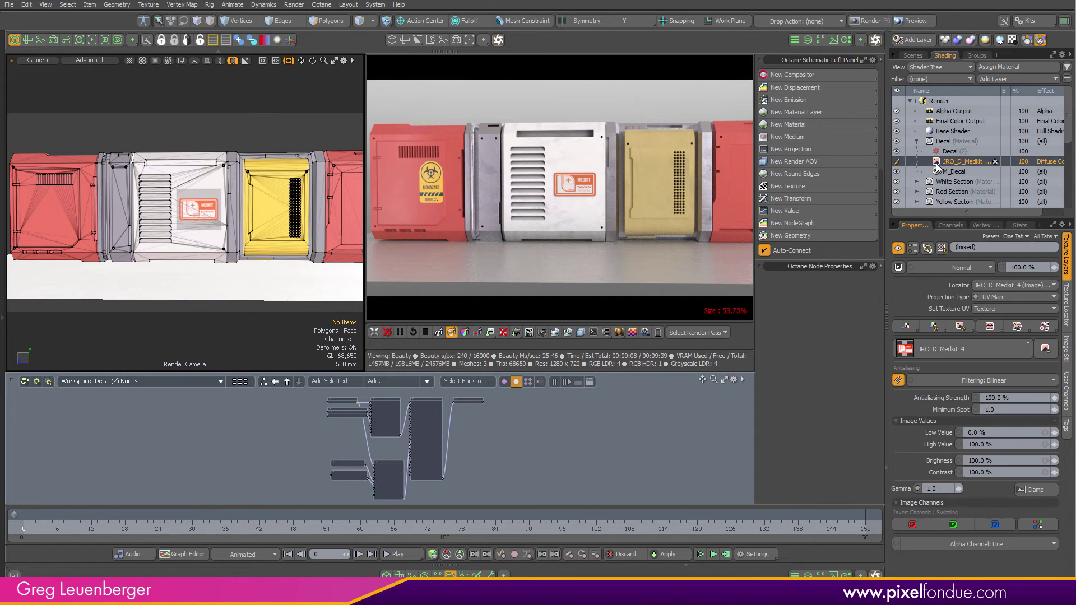
pyautogui.rightClick(934, 161)
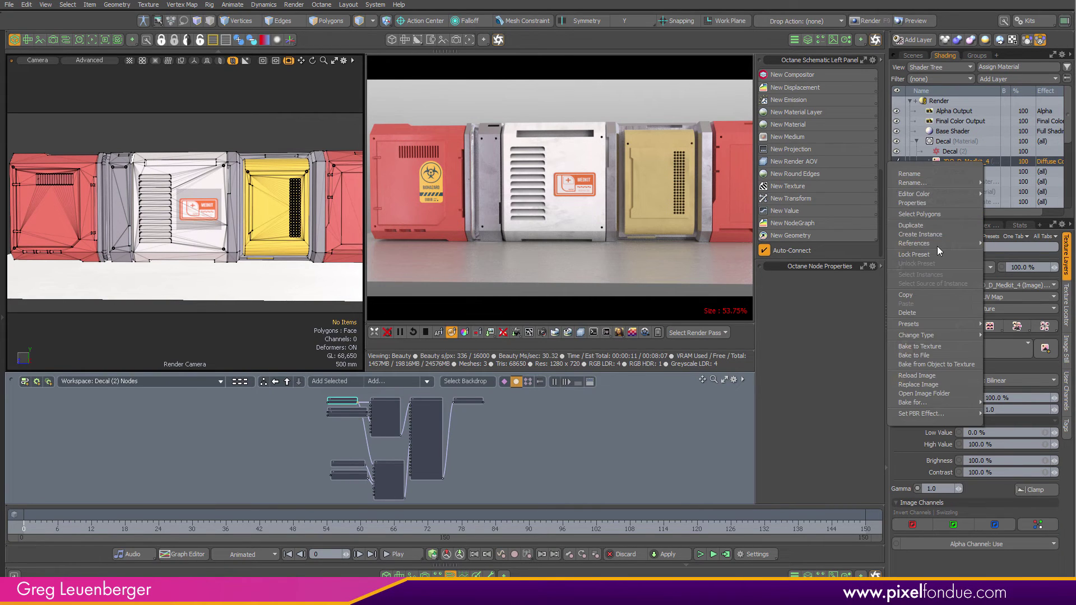
pyautogui.click(993, 148)
pyautogui.rightClick(944, 160)
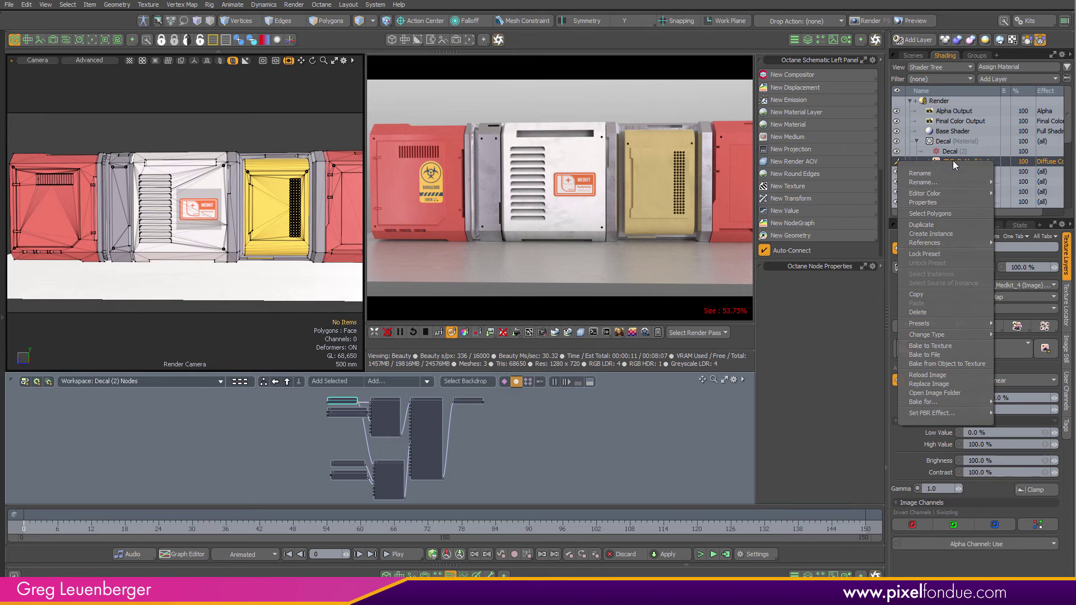
pyautogui.click(877, 146)
# Widen the shader tree to examine the medkit image layer's Special Effects options, and collapse the Decal material
pyautogui.moveTo(886, 147); pyautogui.dragTo(767, 166)
pyautogui.click(997, 162)
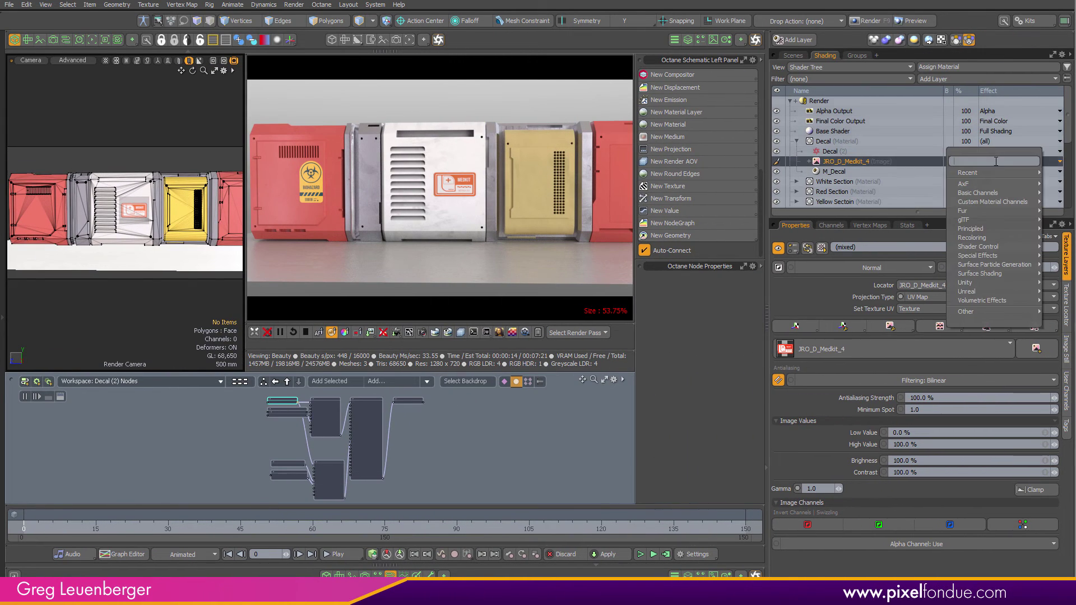
pyautogui.moveTo(992, 249)
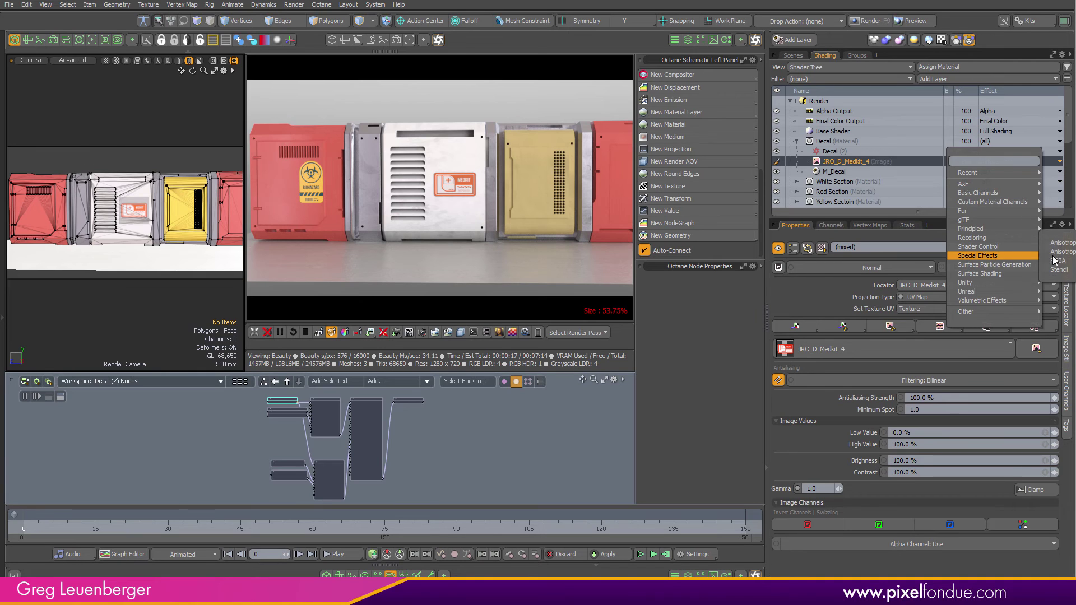
pyautogui.click(829, 173)
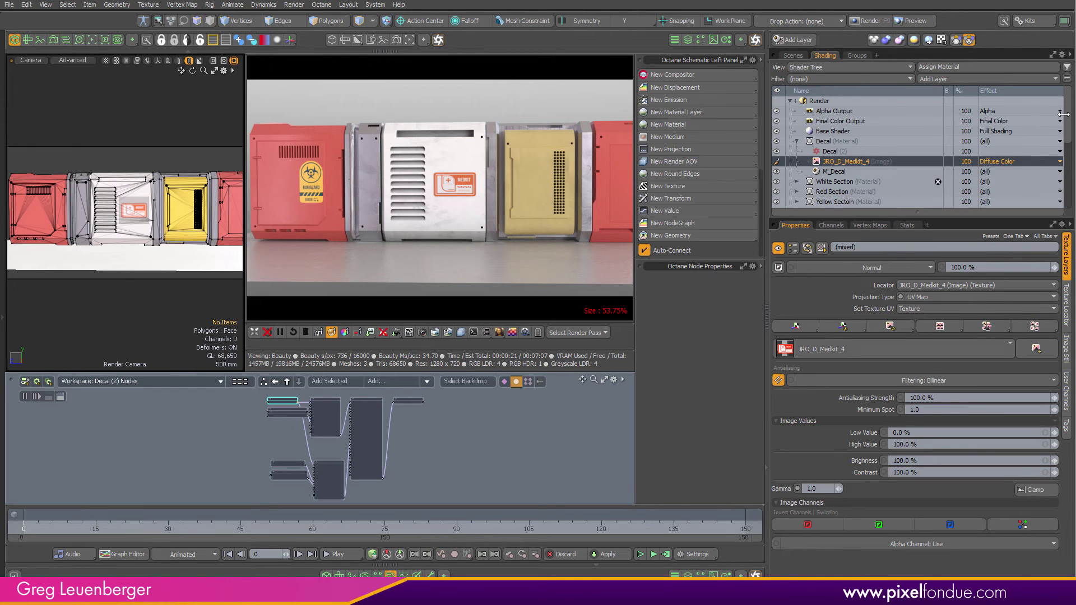
pyautogui.press('Escape')
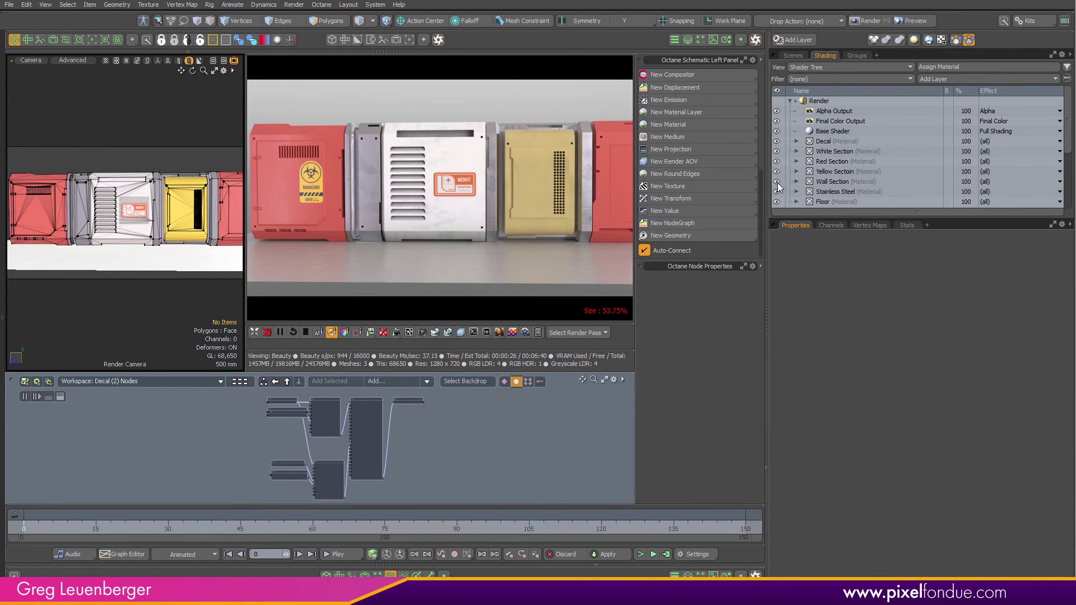
pyautogui.click(796, 140)
pyautogui.moveTo(767, 313); pyautogui.dragTo(852, 336)
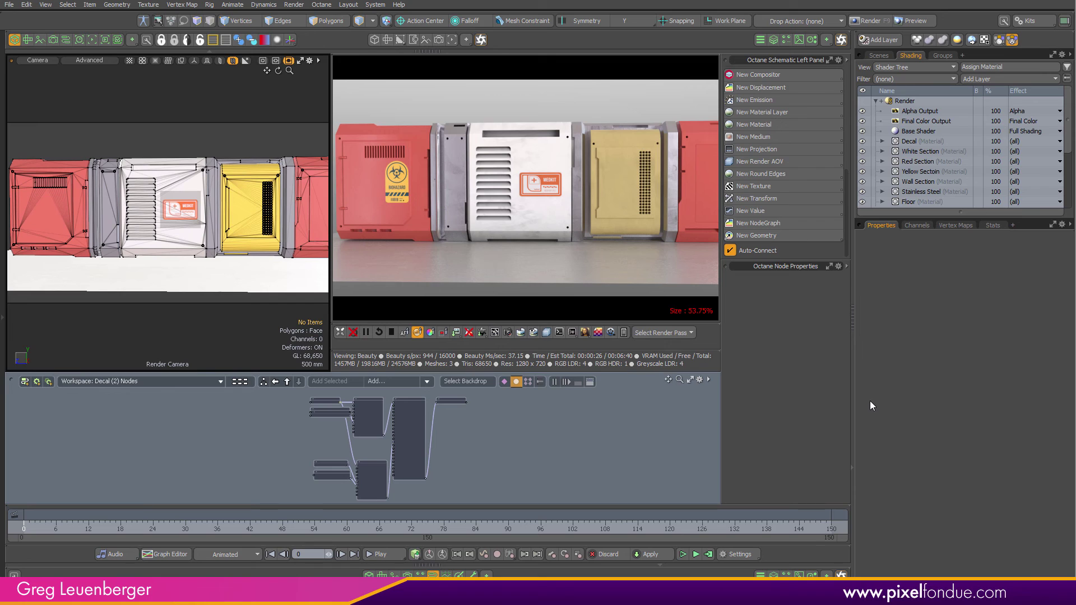